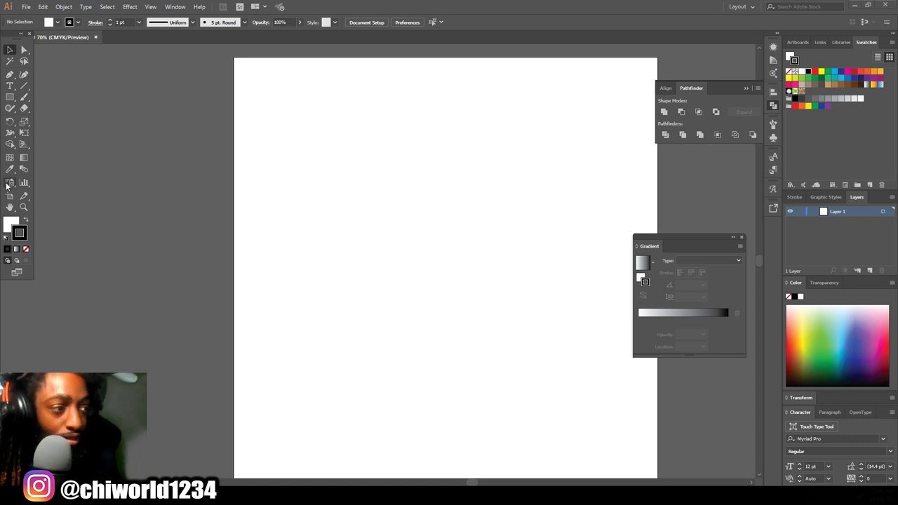
- Create a calligraphic brush with a 3 pt size set to Pressure and a size variation, and try it with a test stroke
click(244, 22)
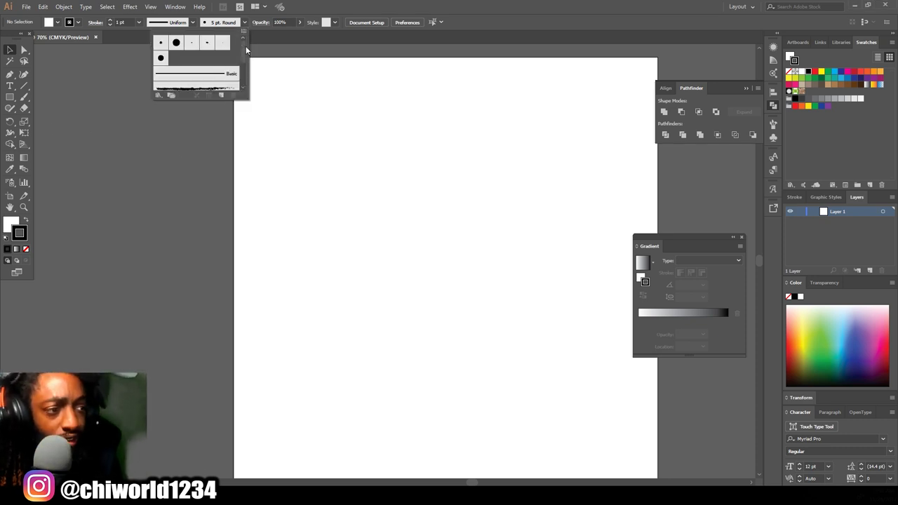
click(220, 97)
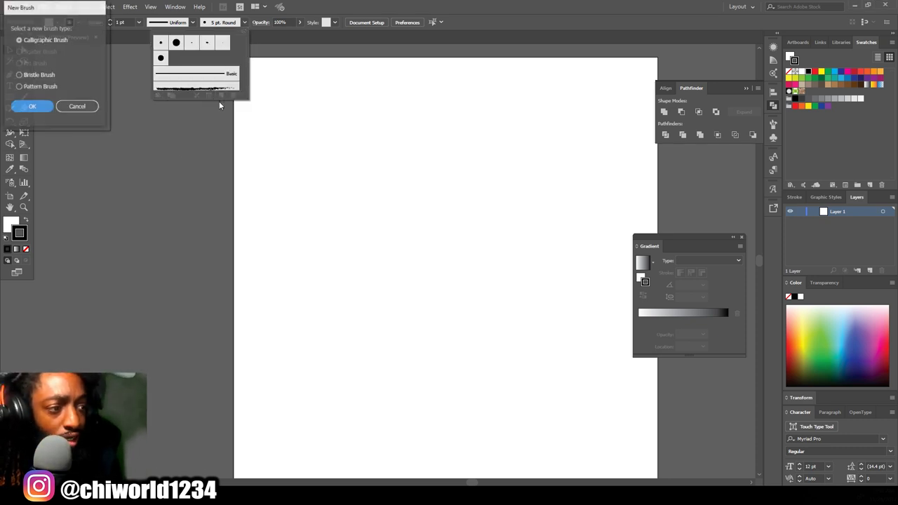
click(38, 105)
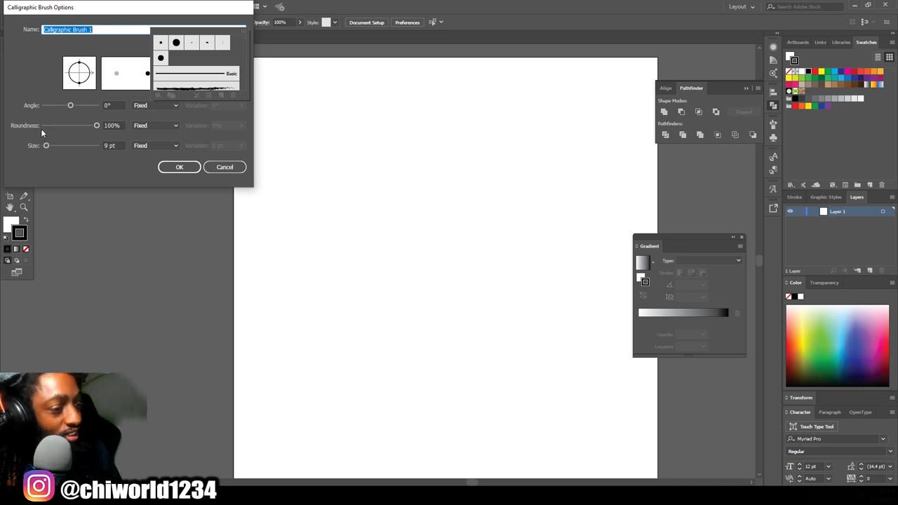
click(152, 146)
click(146, 177)
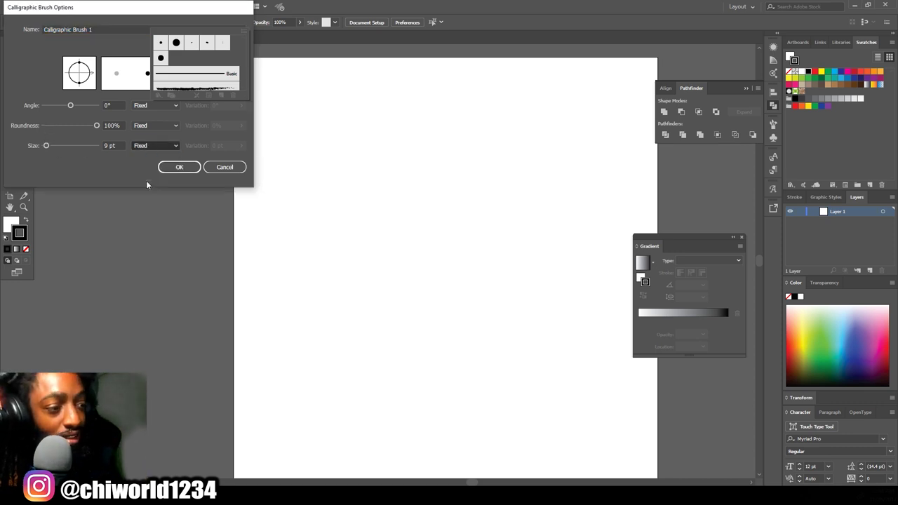
click(106, 146)
text(3)
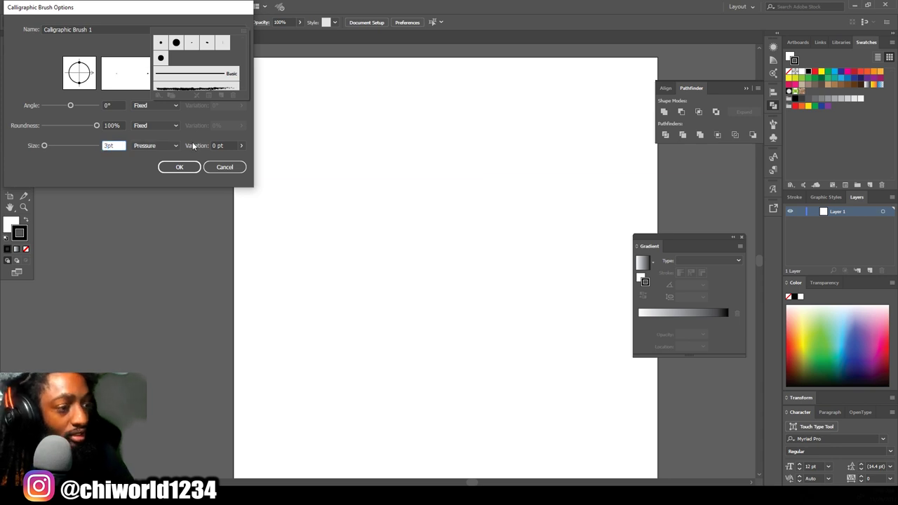
click(214, 145)
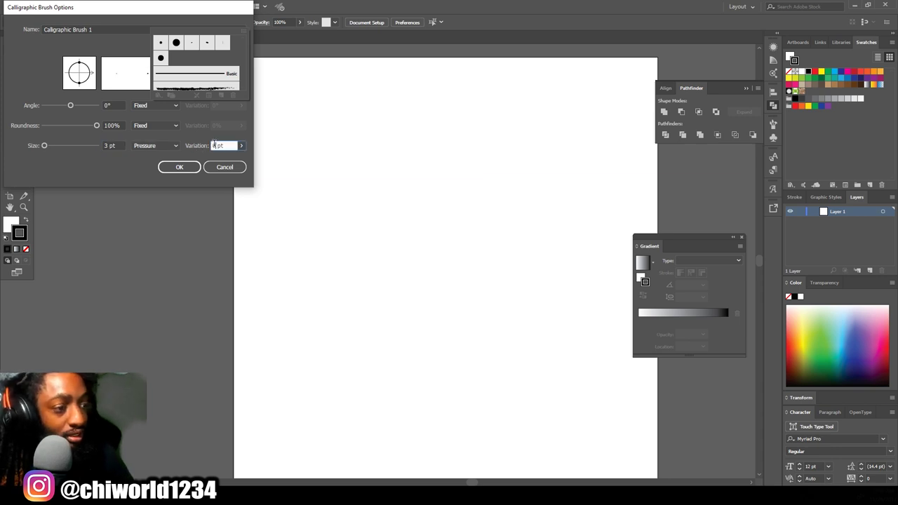
click(185, 168)
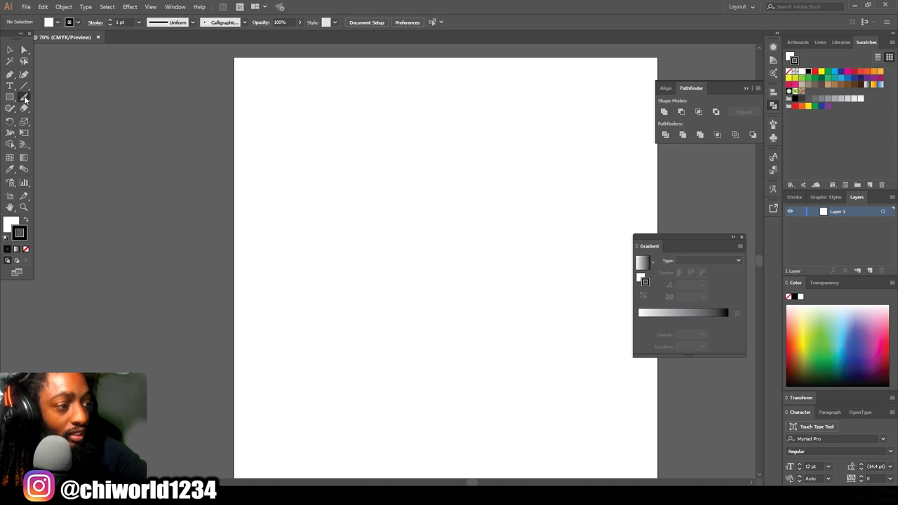
mouse_move(221, 79)
mouse_down()
mouse_move(211, 153)
mouse_move(225, 224)
mouse_up()
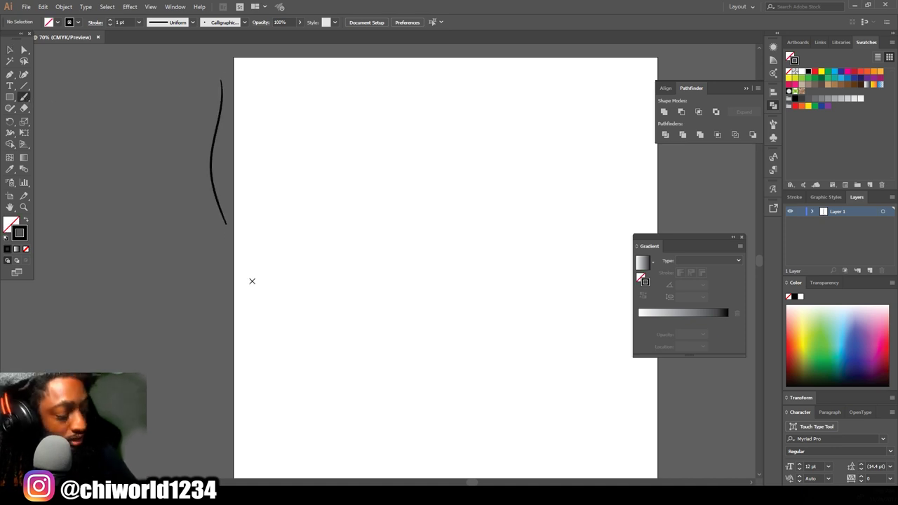
key(ctrl+z)
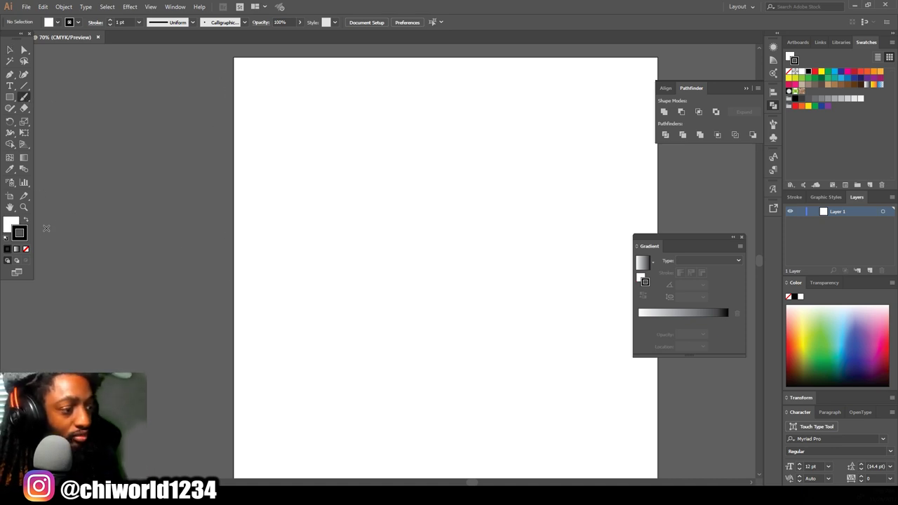
- Set the stroke colour to pink #FF487C and lower the brush opacity to 35%
double_click(20, 234)
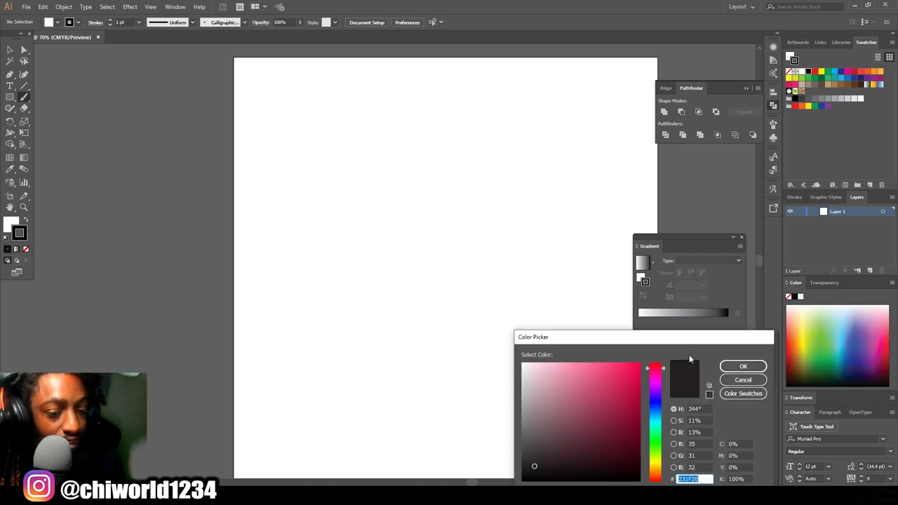
drag(610, 379, 608, 356)
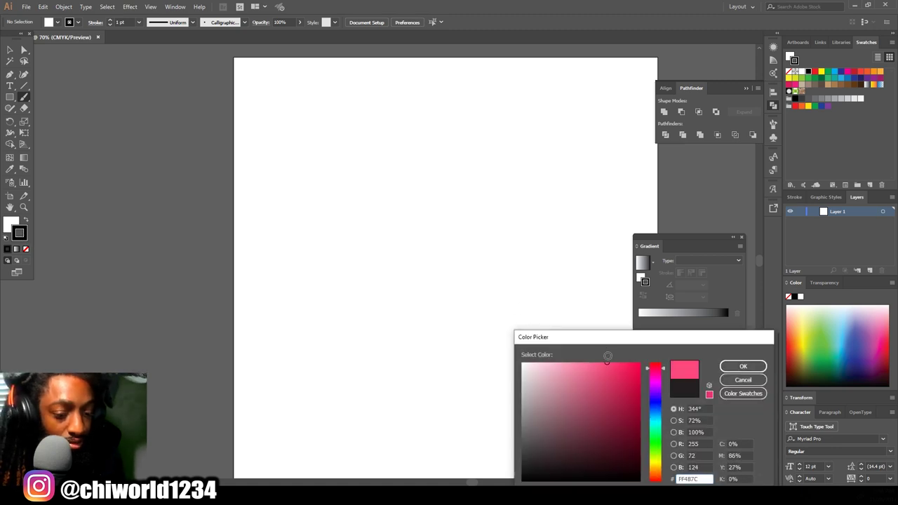
click(742, 366)
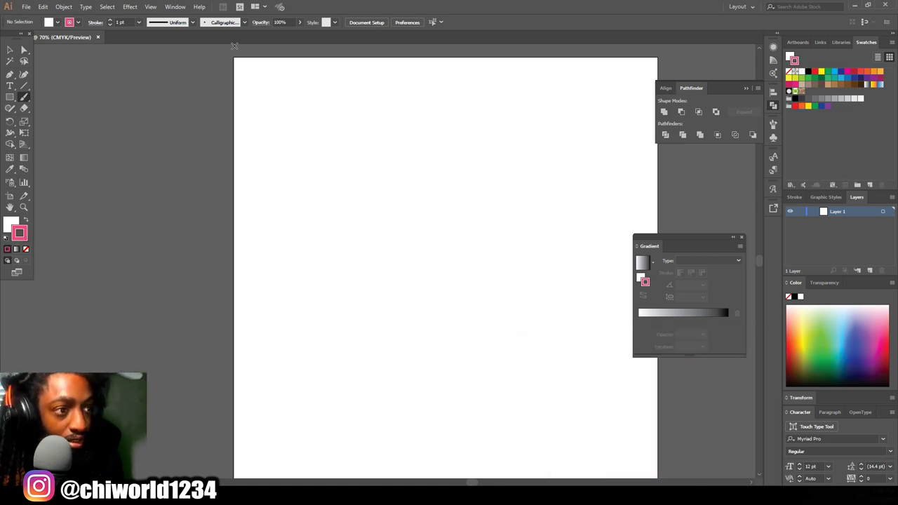
click(300, 21)
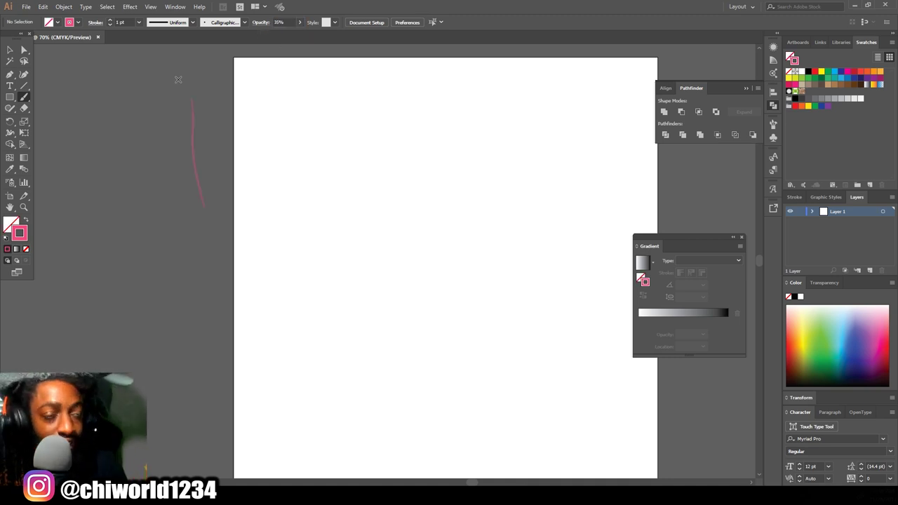
- Sketch the cartoon head on the artboard with two round eyes, a nose, an open mouth, an ear and neck lines
mouse_move(518, 226)
mouse_down()
mouse_move(508, 279)
mouse_move(496, 252)
mouse_move(486, 286)
mouse_move(476, 254)
mouse_move(442, 245)
mouse_move(473, 215)
mouse_move(447, 229)
mouse_move(483, 283)
mouse_move(511, 232)
mouse_move(513, 266)
mouse_move(502, 211)
mouse_move(444, 257)
mouse_move(444, 231)
mouse_up()
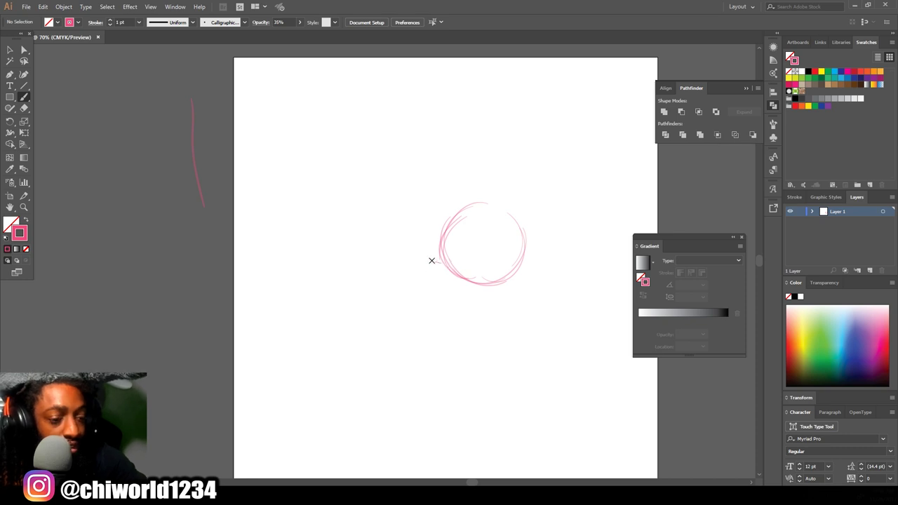
mouse_move(449, 270)
mouse_down()
mouse_move(411, 264)
mouse_move(386, 273)
mouse_move(403, 294)
mouse_up()
mouse_move(457, 296)
mouse_down()
mouse_move(402, 300)
mouse_move(437, 293)
mouse_move(390, 261)
mouse_up()
mouse_move(403, 219)
mouse_down()
mouse_move(417, 136)
mouse_move(371, 117)
mouse_move(562, 307)
mouse_move(585, 345)
mouse_move(343, 301)
mouse_move(449, 391)
mouse_move(419, 357)
mouse_move(464, 369)
mouse_up()
drag(391, 362, 411, 419)
drag(477, 235, 488, 235)
drag(389, 215, 399, 215)
- Select the sketched face lines and shift them to the left
mouse_move(326, 12)
mouse_down()
mouse_move(489, 377)
mouse_move(498, 428)
mouse_up()
drag(338, 244, 279, 244)
click(611, 445)
- Reinforce the sketch lines of the nose, both eyes, the brow and the front of the forehead
mouse_move(347, 216)
mouse_down()
mouse_move(355, 210)
mouse_move(419, 232)
mouse_up()
drag(391, 279, 327, 238)
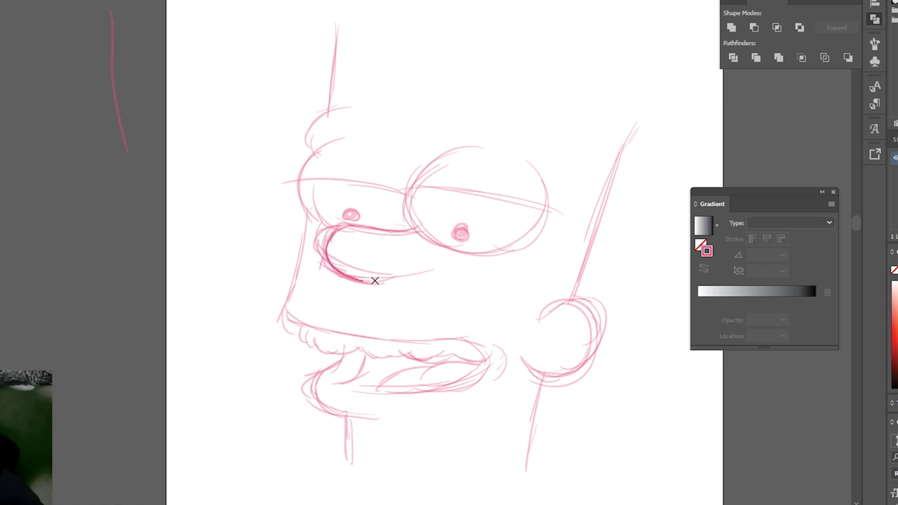
drag(425, 152, 420, 239)
drag(429, 145, 540, 164)
drag(315, 225, 341, 128)
mouse_move(308, 148)
mouse_down()
mouse_move(351, 99)
mouse_move(345, 19)
mouse_up()
- Move the far eye's pupil towards the face edge and shift the lower lip and chin lines to the right
drag(351, 215, 335, 220)
click(128, 383)
drag(276, 466, 392, 364)
drag(301, 414, 337, 415)
- Delete the stray sketch lines around the front of the upper lip and teeth
drag(504, 464, 505, 487)
key(Delete)
mouse_move(276, 320)
mouse_down()
mouse_move(313, 351)
mouse_move(375, 350)
mouse_up()
click(336, 351)
key(Delete)
- Redraw the scalloped teeth edge, the bottom of the mouth and the lower lip curve with the Paintbrush
key(b)
drag(375, 351, 425, 356)
drag(425, 354, 483, 356)
drag(468, 382, 441, 404)
drag(365, 390, 456, 397)
drag(386, 428, 334, 378)
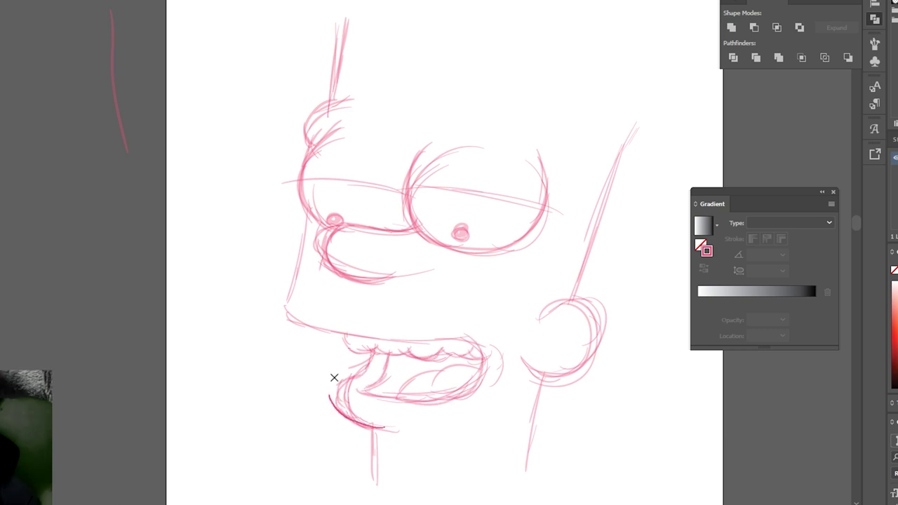
- Strengthen the back neck line and the ear outline, and sketch the inner ear curve
drag(539, 373, 528, 463)
drag(550, 347, 582, 324)
drag(595, 306, 539, 316)
- Stretch the mouth by moving its back end to the right, and delete the stray line beneath the tongue
drag(473, 342, 379, 397)
drag(502, 366, 523, 366)
click(476, 475)
key(ctrl+z)
click(446, 397)
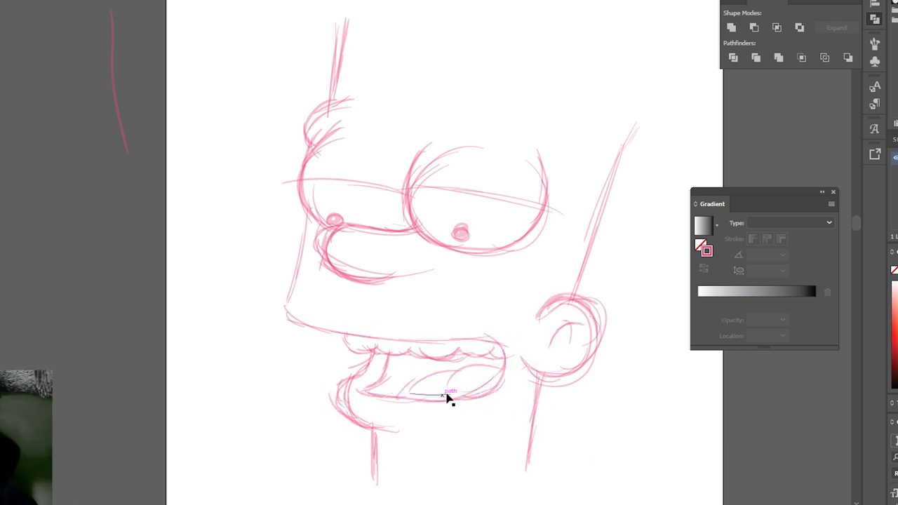
key(Delete)
- Reinforce the lower lip, the front edge of the mouth opening and the front neck line with the Paintbrush
key(b)
drag(354, 379, 379, 425)
drag(388, 355, 368, 391)
drag(373, 425, 372, 489)
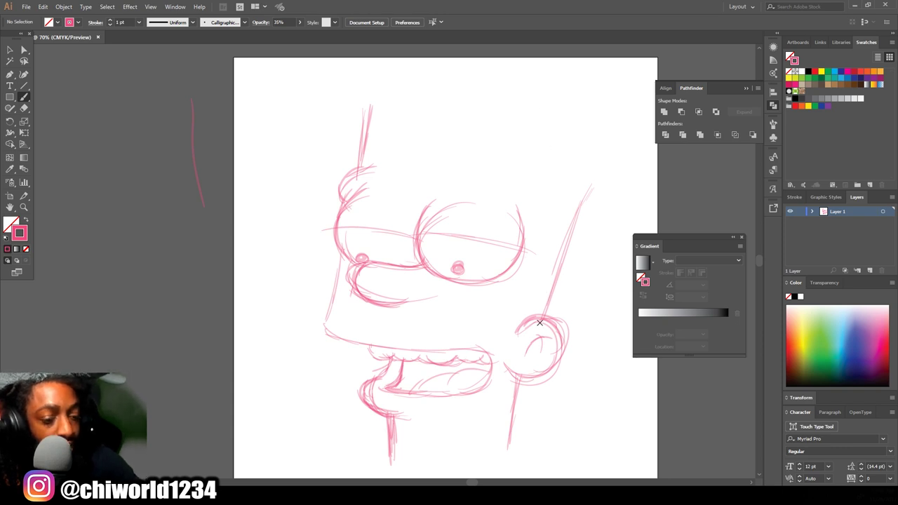
- Sketch the hairline behind the face and long dreadlock strands hanging on both sides of the forehead
mouse_move(540, 319)
mouse_down()
mouse_move(556, 238)
mouse_move(550, 191)
mouse_up()
mouse_move(558, 229)
mouse_down()
mouse_move(545, 186)
mouse_move(523, 160)
mouse_move(528, 106)
mouse_up()
drag(517, 175, 516, 96)
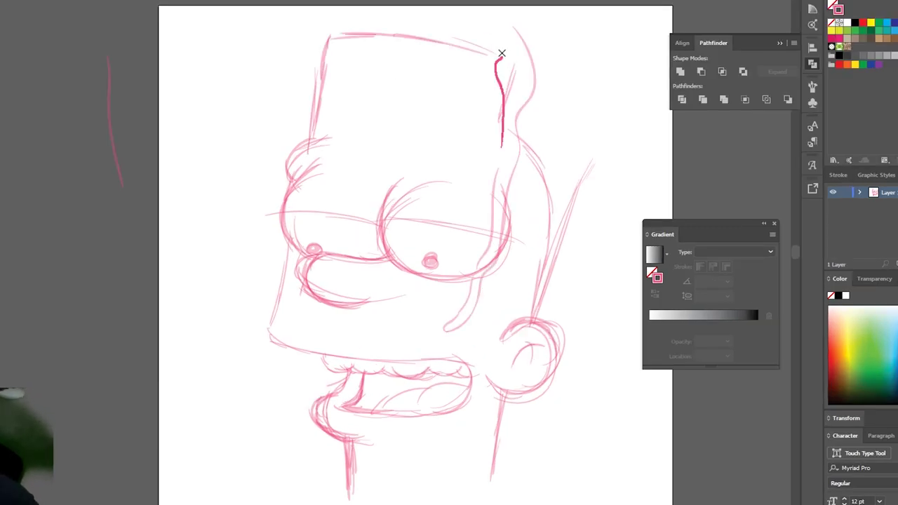
drag(502, 53, 485, 21)
drag(332, 34, 278, 176)
drag(273, 132, 219, 301)
- Scale down the whole head sketch and move it up and to the right on the artboard
drag(215, 4, 578, 449)
scroll(414, 252, up, 1)
drag(595, 43, 501, 157)
drag(358, 316, 414, 282)
scroll(414, 282, down, 2)
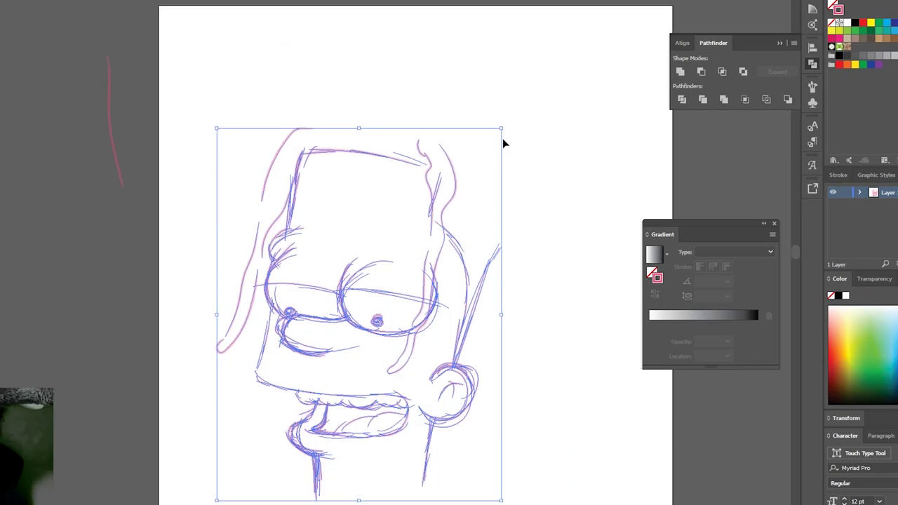
- Sketch the rounded top of the hair and a tied bunch of dreadlocks hanging behind the head
scroll(414, 282, up, 2)
mouse_move(533, 109)
mouse_down()
mouse_move(474, 88)
mouse_move(368, 115)
mouse_up()
drag(582, 90, 635, 209)
mouse_move(614, 165)
mouse_down()
mouse_move(589, 165)
mouse_move(590, 179)
mouse_up()
drag(607, 178, 594, 184)
drag(616, 214, 604, 226)
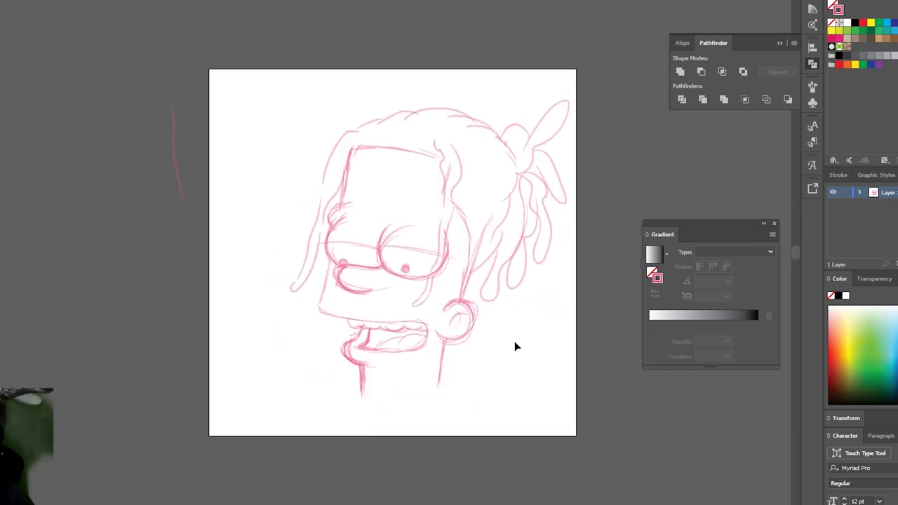
- Sketch the individual dreadlock lines running across the top and back of the hair towards the tie
key(ctrl+=)
key(ctrl+=)
key(ctrl+-)
drag(561, 441, 513, 491)
drag(355, 135, 411, 96)
drag(349, 95, 413, 94)
drag(414, 99, 474, 143)
drag(475, 143, 456, 148)
drag(456, 179, 519, 175)
drag(466, 150, 529, 163)
drag(481, 238, 536, 202)
drag(490, 101, 413, 80)
drag(394, 84, 359, 87)
- Sketch a dripping edge along the bottom of the neck
key(ctrl+=)
mouse_move(524, 349)
mouse_down()
mouse_move(505, 371)
mouse_move(367, 371)
mouse_up()
scroll(344, 364, down, 3)
scroll(344, 365, up, 3)
- Shift the lower lip, chin and front neck lines to the right and touch up the sketch there
mouse_move(286, 420)
mouse_down()
mouse_move(571, 274)
mouse_move(523, 254)
mouse_up()
drag(313, 309, 347, 310)
click(613, 381)
key(ctrl+=)
mouse_move(377, 337)
mouse_down()
mouse_move(308, 305)
mouse_move(327, 270)
mouse_up()
key(ctrl+-)
key(ctrl+-)
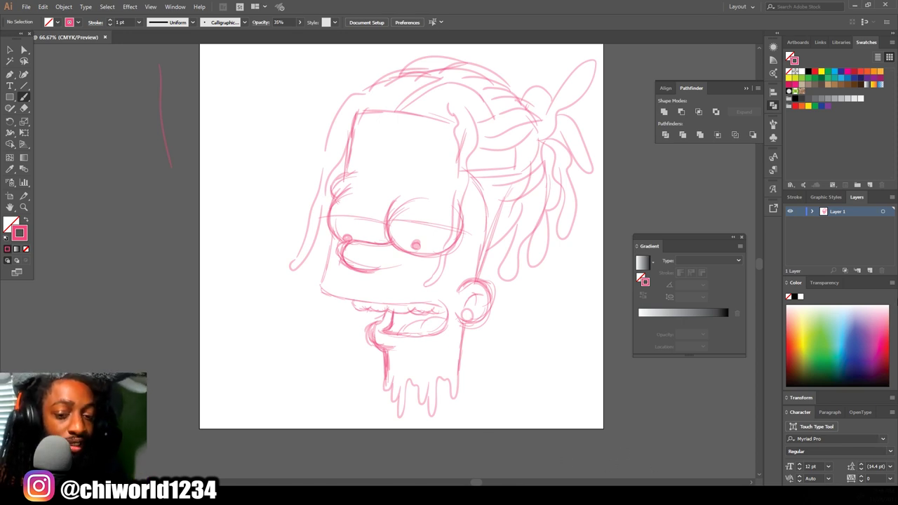
- Select the whole head sketch and reduce its opacity to 19%
scroll(418, 156, up, 1)
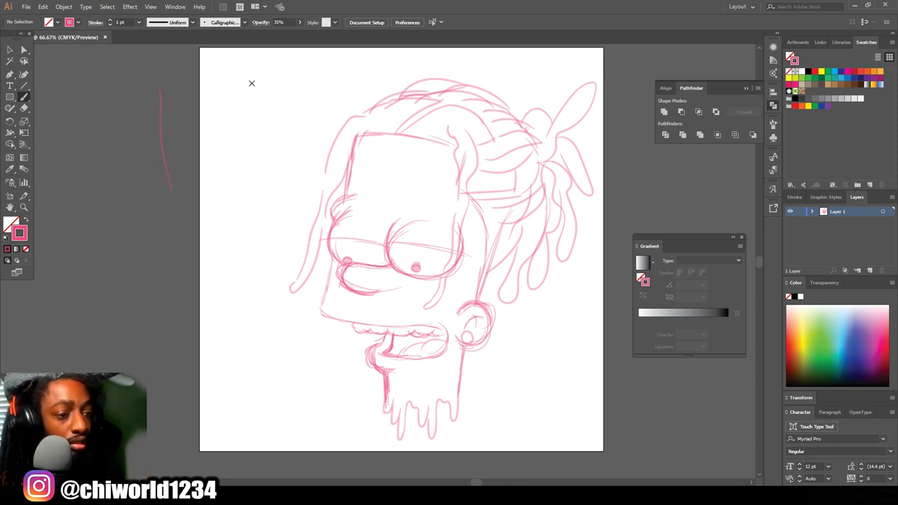
click(11, 52)
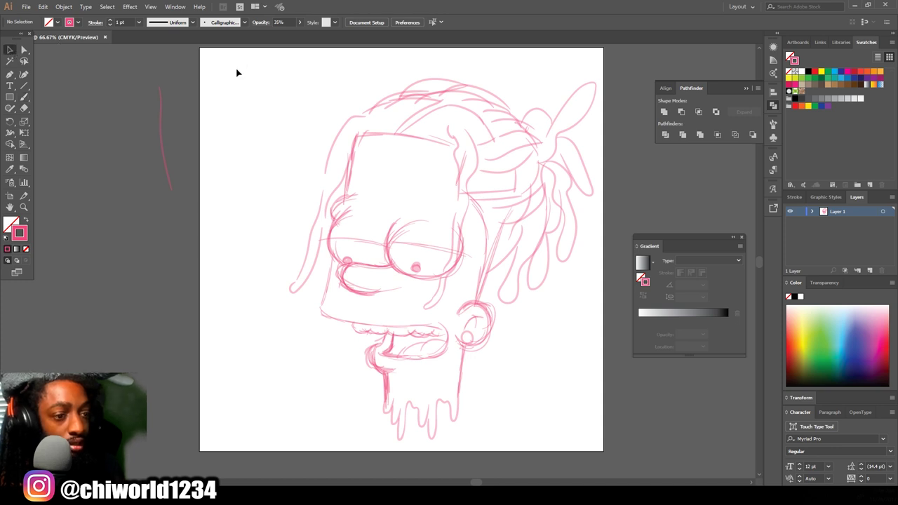
mouse_move(247, 57)
mouse_down()
mouse_move(656, 316)
mouse_move(631, 455)
mouse_move(513, 307)
mouse_up()
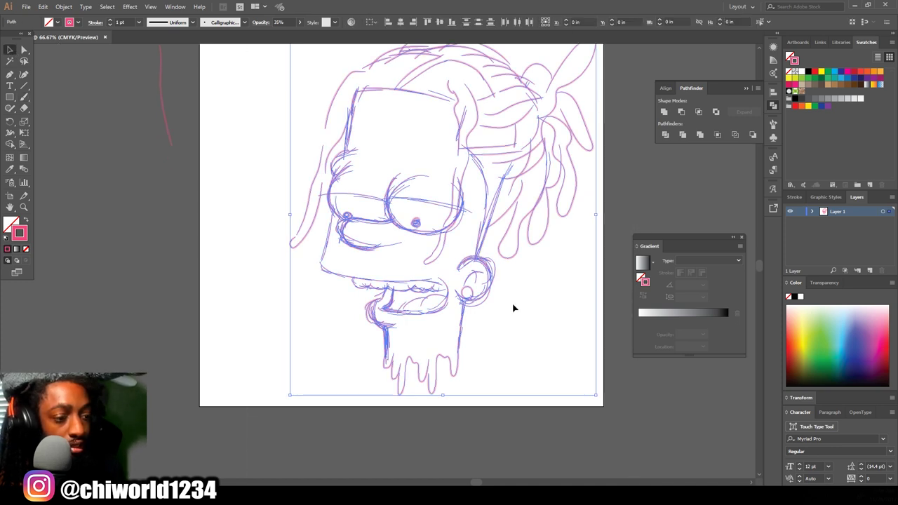
click(300, 23)
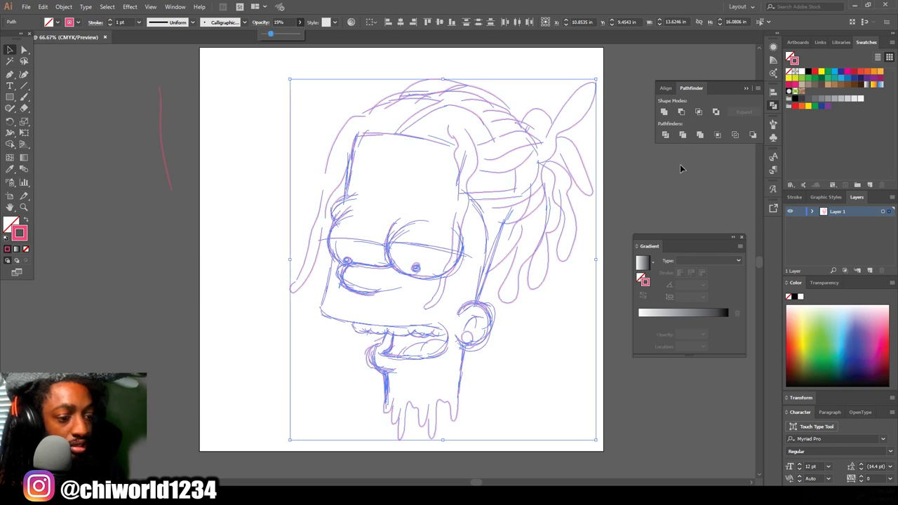
- Lock the sketch layer and add a new layer above it with the default white fill and black stroke restored
click(800, 211)
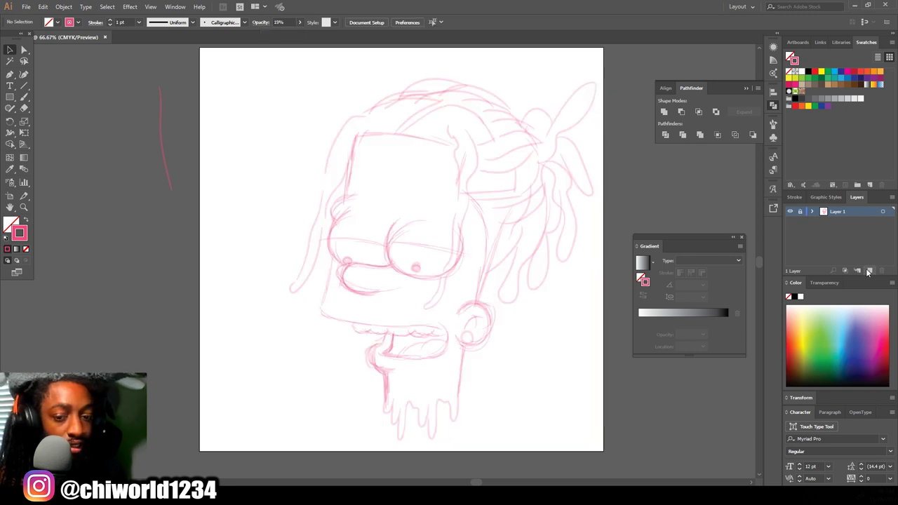
click(868, 271)
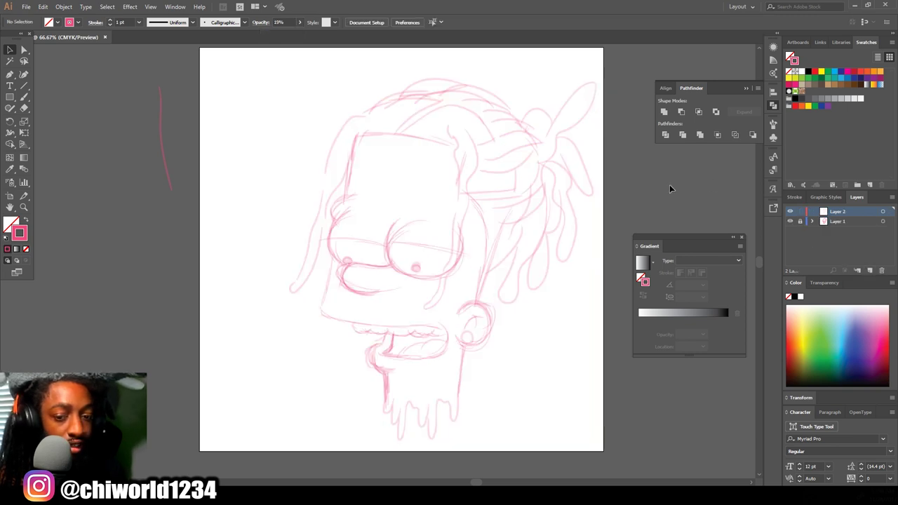
click(6, 239)
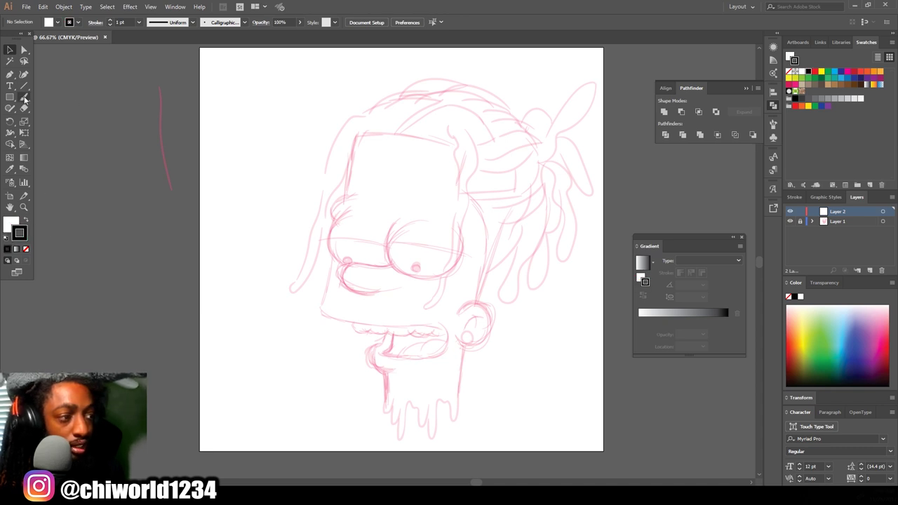
- Ink the nose outline in black over the sketch with the Paintbrush, from its underside round to the near eye
scroll(500, 311, down, 2)
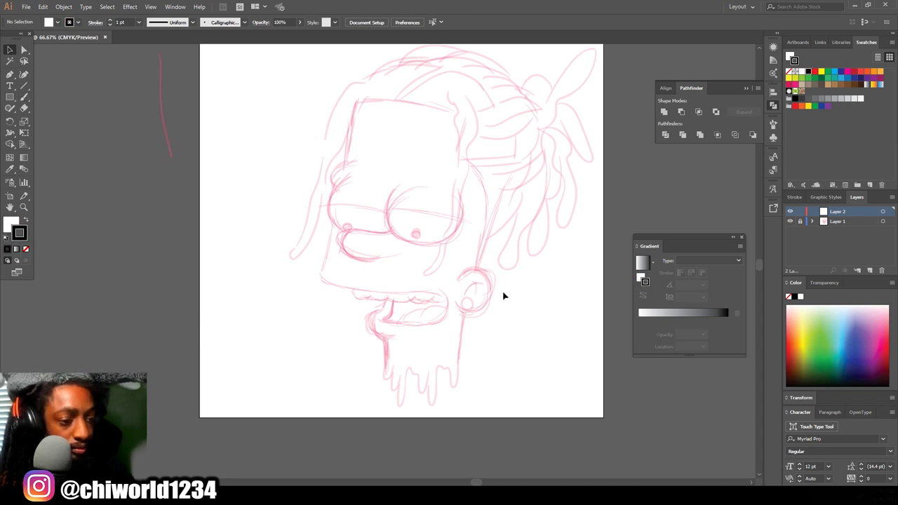
key(ctrl+equal)
key(ctrl+equal)
key(ctrl+equal)
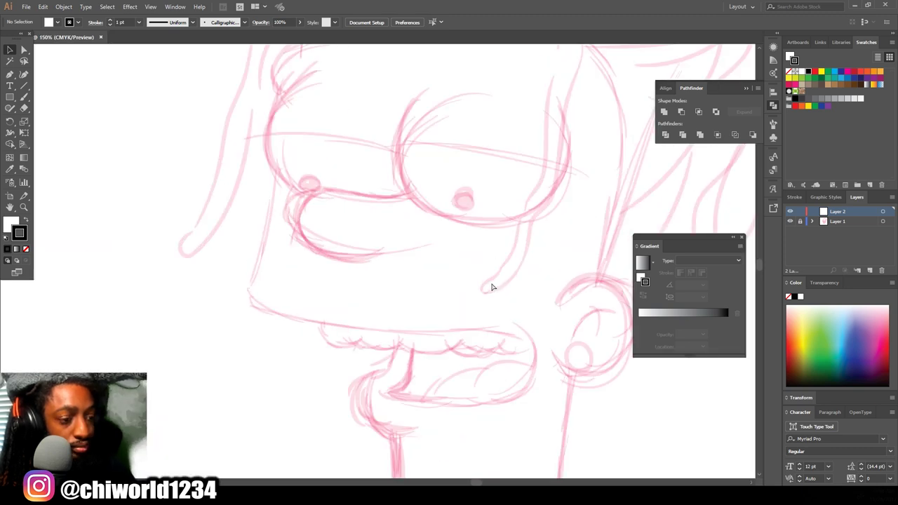
scroll(478, 287, up, 1)
click(24, 98)
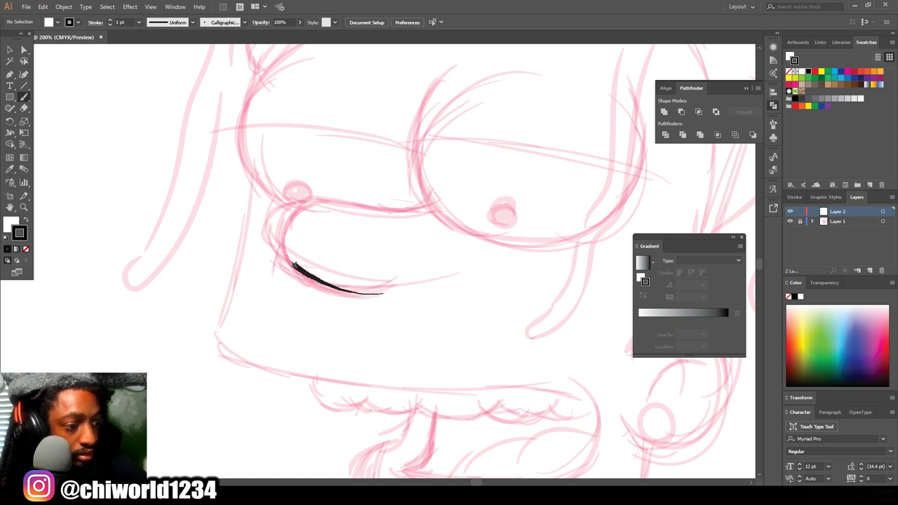
mouse_move(314, 198)
mouse_down()
mouse_move(403, 210)
mouse_move(432, 202)
mouse_up()
scroll(425, 186, up, 3)
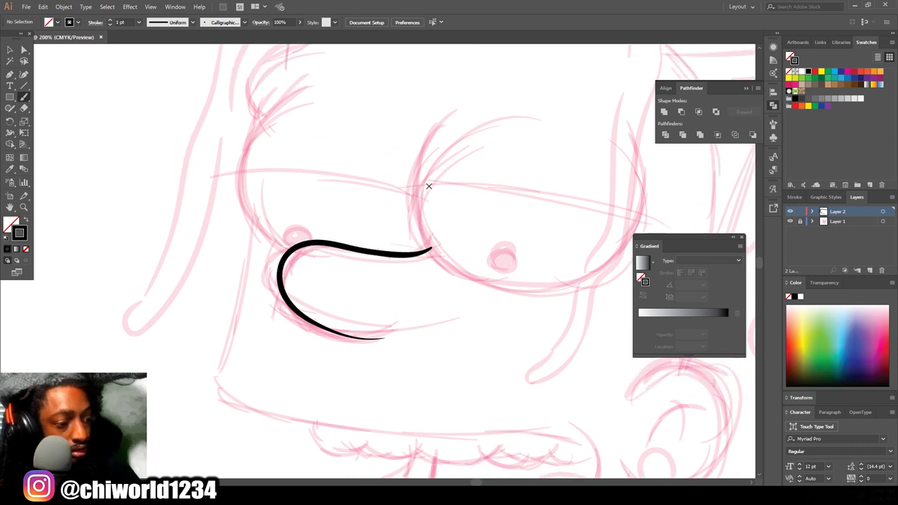
scroll(439, 187, right, 5)
key(ctrl+=)
scroll(440, 187, up, 2)
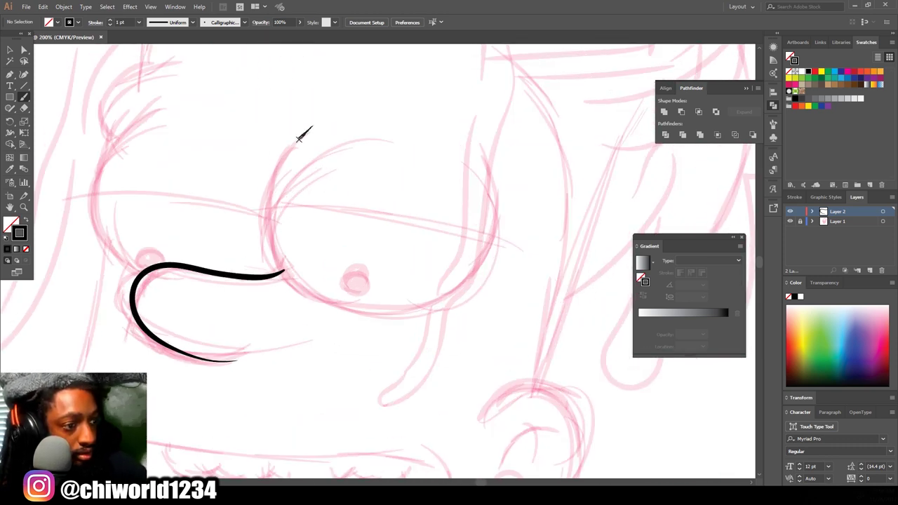
mouse_move(271, 234)
mouse_down()
mouse_move(283, 271)
mouse_move(311, 298)
mouse_move(369, 317)
mouse_move(435, 311)
mouse_move(481, 276)
mouse_move(500, 229)
mouse_move(501, 182)
mouse_move(456, 123)
mouse_up()
scroll(472, 245, down, 4)
scroll(477, 252, up, 4)
scroll(480, 245, up, 1)
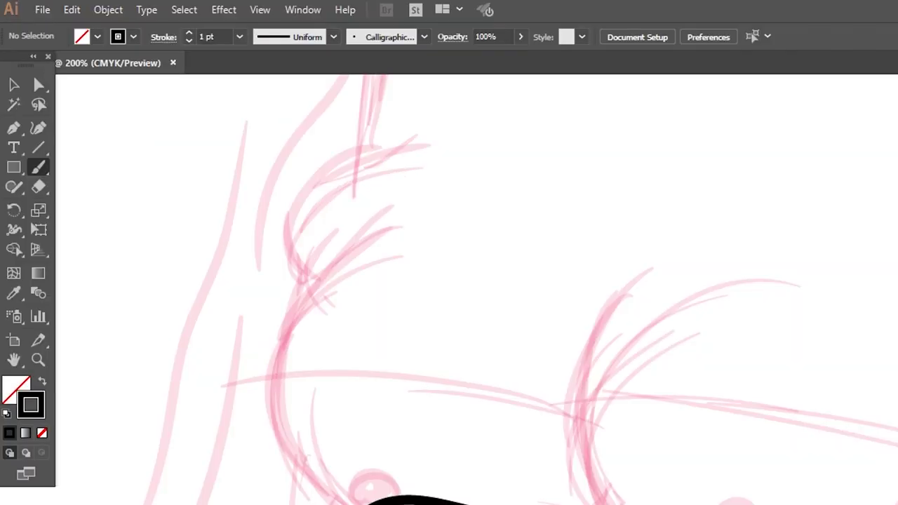
- Set the Paintbrush fidelity fully to Smooth and ink the near eye's round outline, leaving it open at the top
double_click(24, 97)
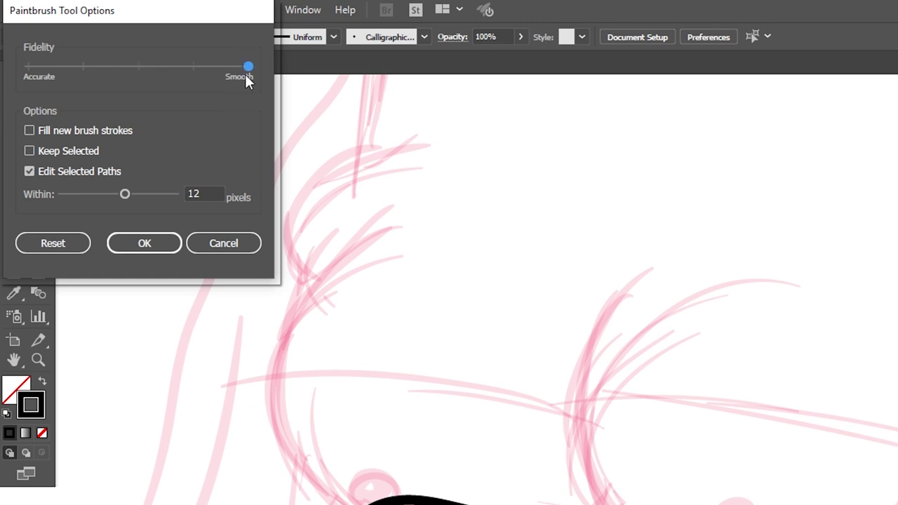
click(156, 253)
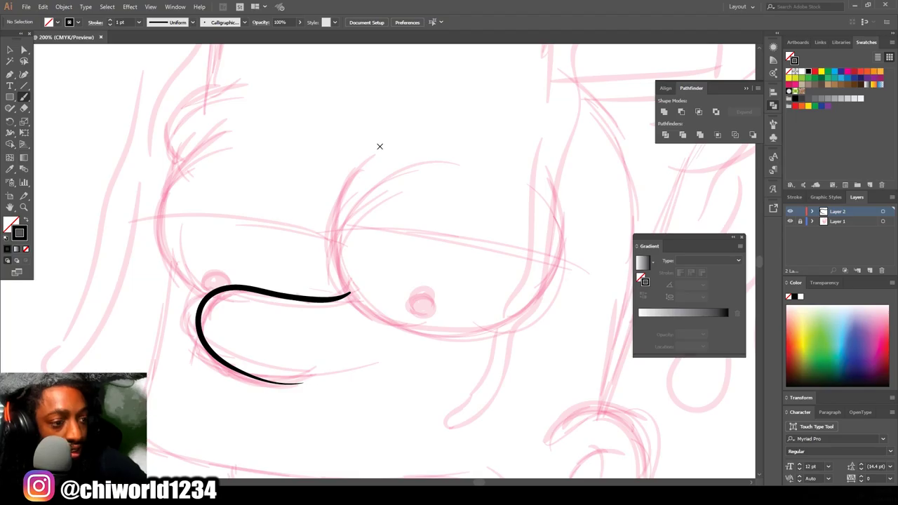
mouse_move(334, 235)
mouse_down()
mouse_move(341, 274)
mouse_move(390, 321)
mouse_move(467, 333)
mouse_move(533, 309)
mouse_move(563, 252)
mouse_move(559, 194)
mouse_up()
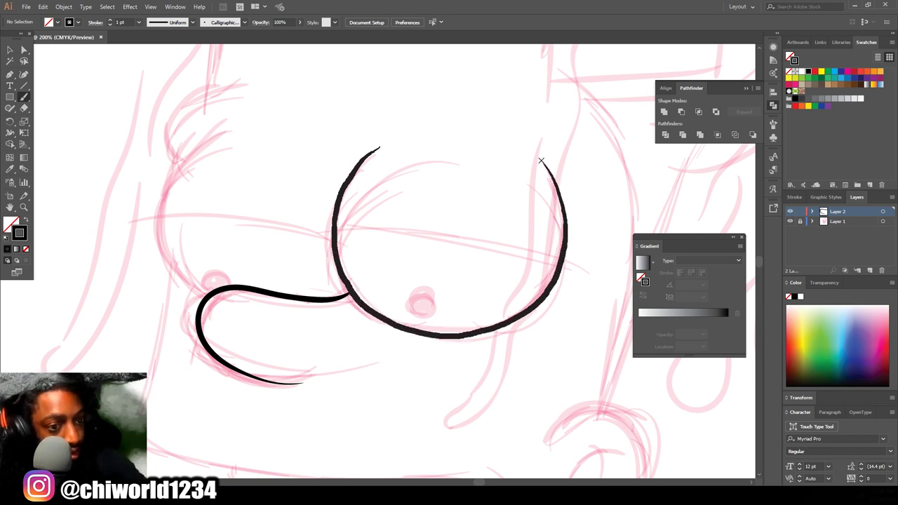
drag(542, 162, 540, 161)
- Ink the far eye's outer curve from the nose bridge up to the brow
scroll(431, 164, down, 1)
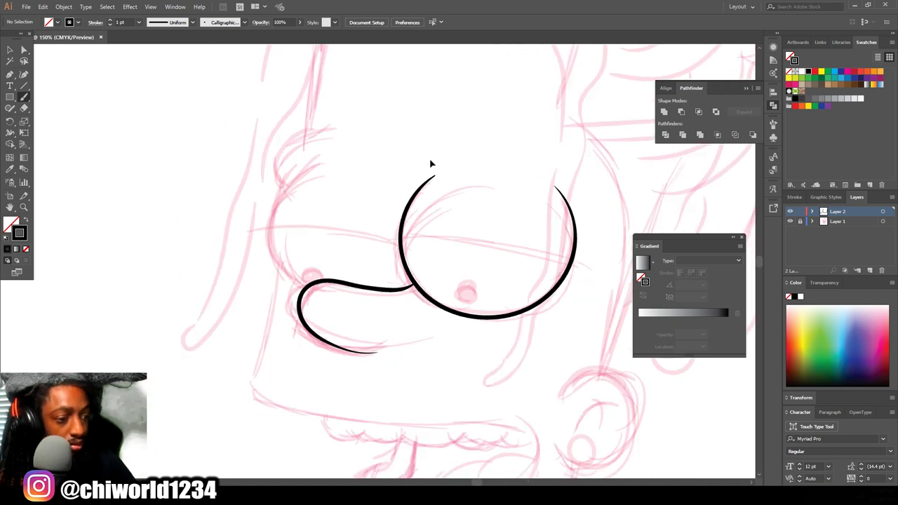
scroll(433, 162, up, 1)
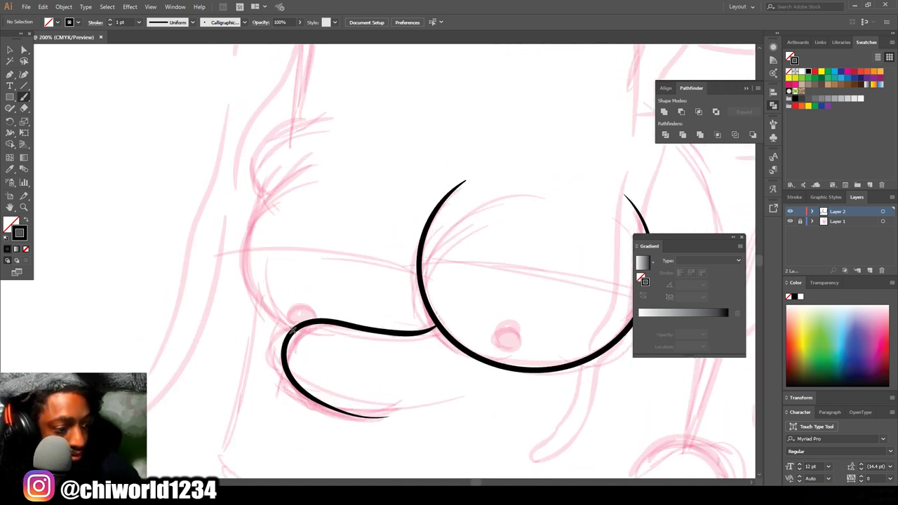
mouse_move(275, 319)
mouse_down()
mouse_move(253, 283)
mouse_move(246, 234)
mouse_move(267, 191)
mouse_move(313, 154)
mouse_up()
scroll(245, 234, up, 3)
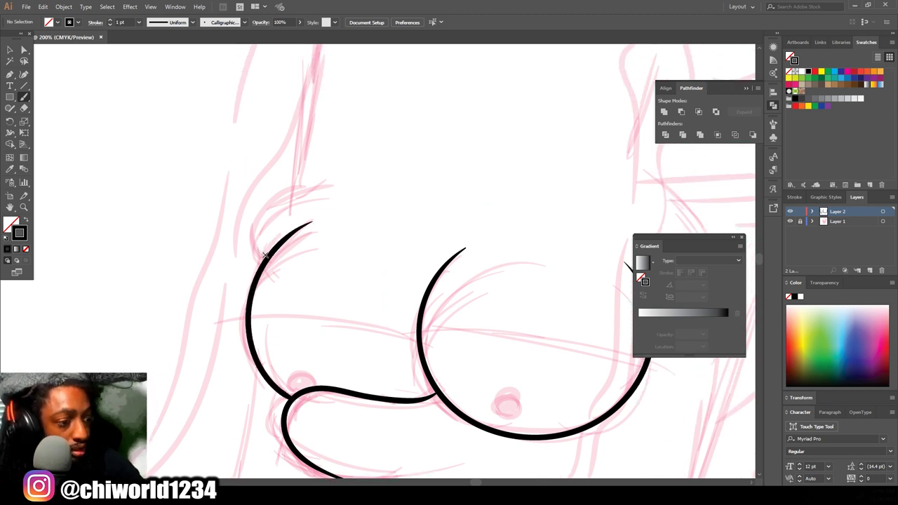
mouse_move(261, 253)
mouse_down()
mouse_move(252, 223)
mouse_move(269, 194)
mouse_move(313, 184)
mouse_up()
scroll(292, 201, up, 3)
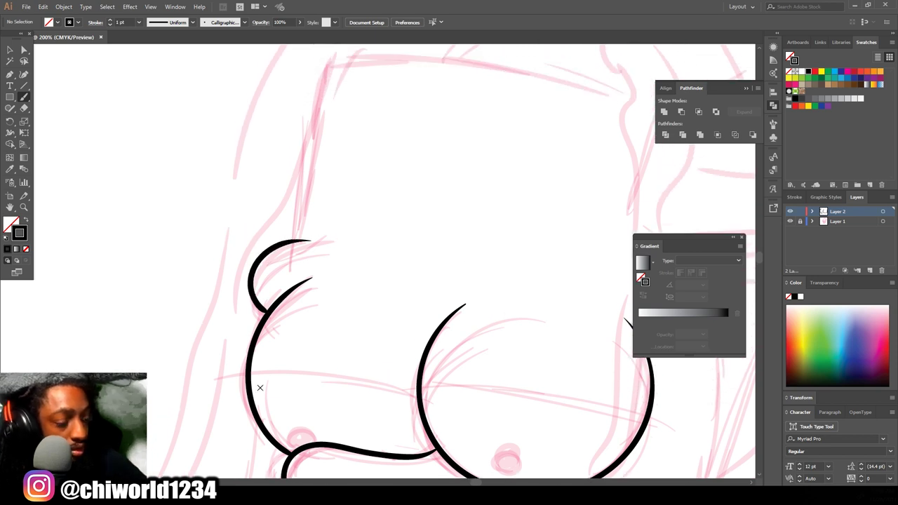
key(ctrl+z)
mouse_move(289, 330)
mouse_down()
mouse_move(261, 313)
mouse_move(249, 279)
mouse_move(272, 240)
mouse_move(322, 227)
mouse_up()
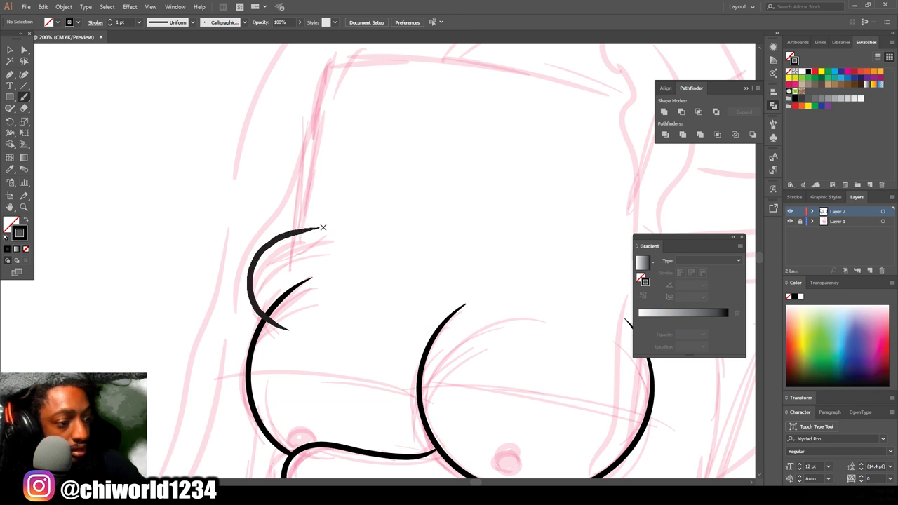
scroll(278, 273, up, 1)
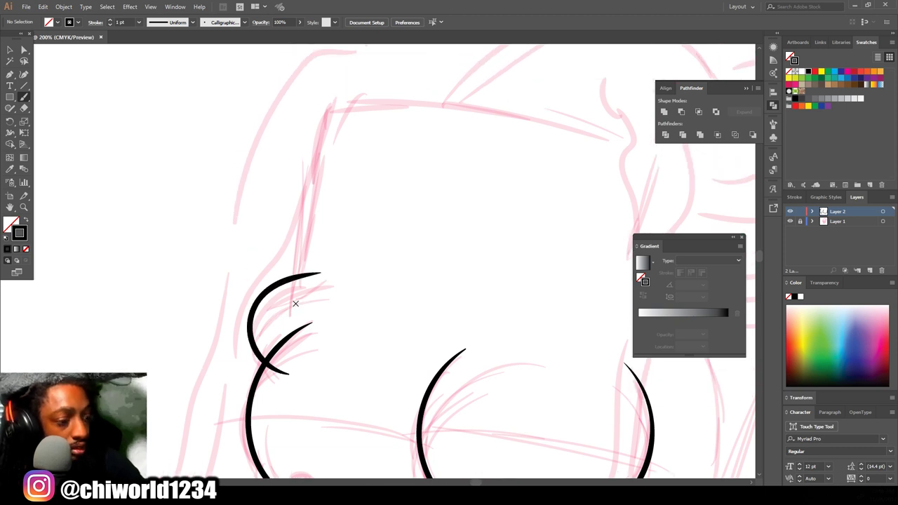
key(ctrl+z)
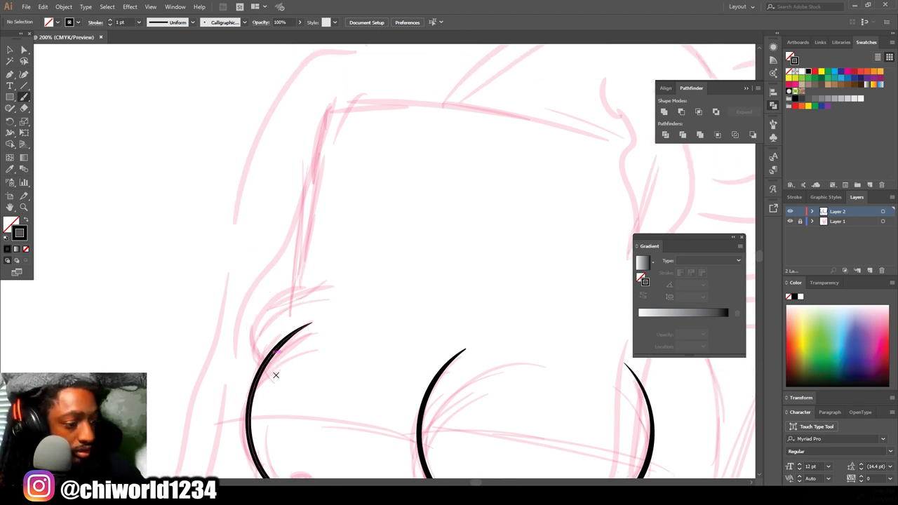
- Ink the small rounded bump above the far eye and the front and top edges of the forehead
mouse_move(276, 370)
mouse_down()
mouse_move(253, 343)
mouse_move(263, 304)
mouse_move(297, 286)
mouse_move(329, 285)
mouse_up()
drag(291, 311, 316, 157)
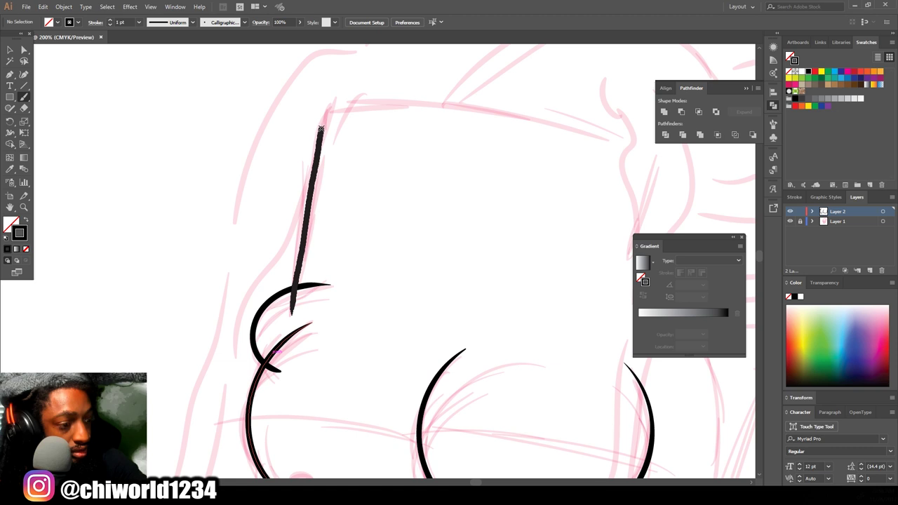
drag(322, 118, 324, 112)
key(ctrl+z)
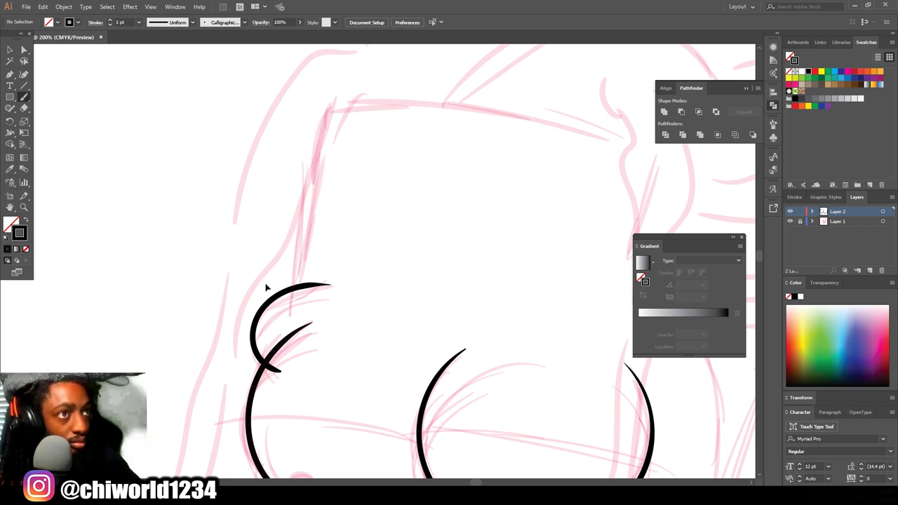
mouse_move(279, 318)
mouse_down()
mouse_move(313, 116)
mouse_move(308, 125)
mouse_move(424, 104)
mouse_move(629, 148)
mouse_up()
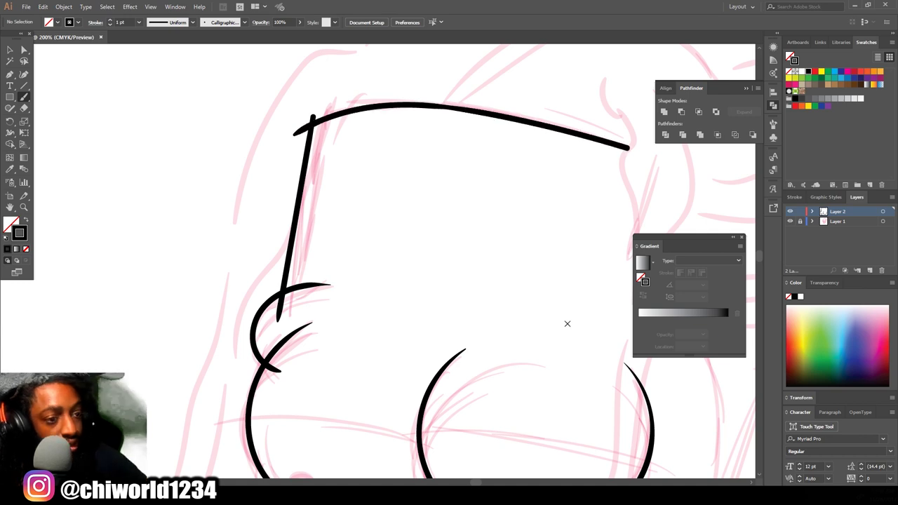
- Ink the muzzle outline from inside the far eye down and along the upper lip to the mouth corner
scroll(648, 329, down, 4)
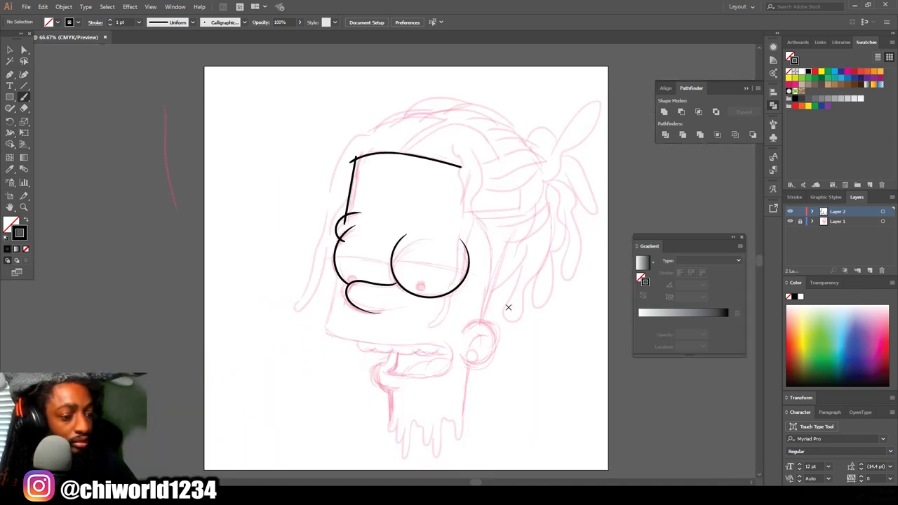
scroll(507, 305, up, 3)
scroll(515, 286, down, 2)
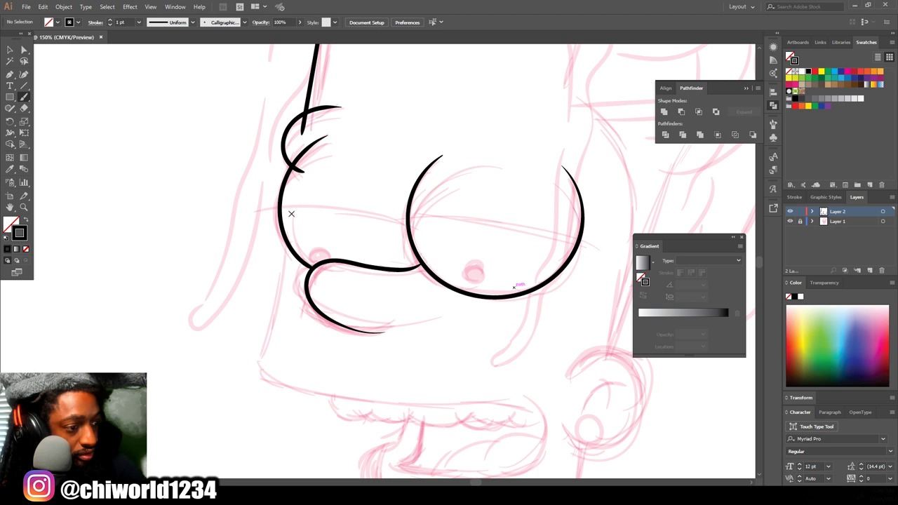
mouse_move(291, 212)
mouse_down()
mouse_move(262, 356)
mouse_move(306, 391)
mouse_move(383, 404)
mouse_move(526, 402)
mouse_move(545, 430)
mouse_up()
- Ink a row of five overlapping scallops for the upper teeth along the lip line
key(ctrl+equal)
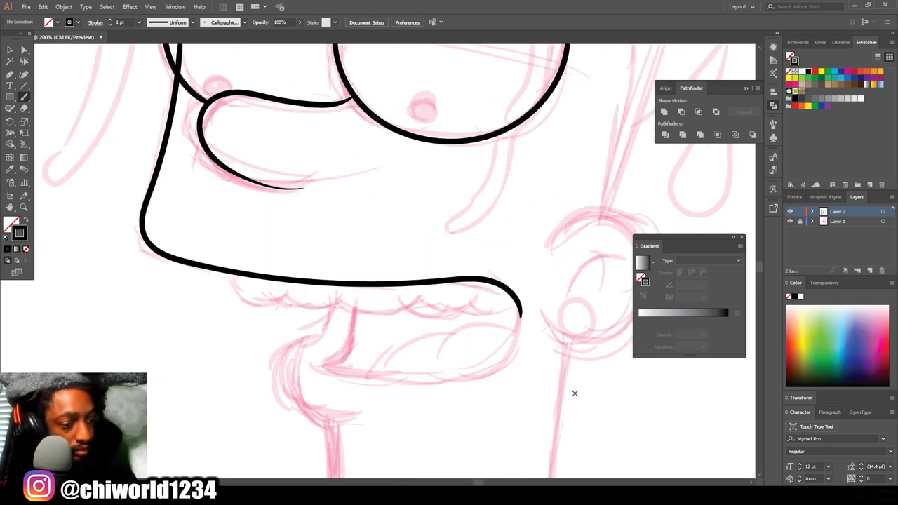
mouse_move(531, 291)
mouse_down()
mouse_move(454, 261)
mouse_move(428, 314)
mouse_move(405, 265)
mouse_move(340, 267)
mouse_up()
drag(352, 302, 295, 264)
drag(314, 308, 240, 255)
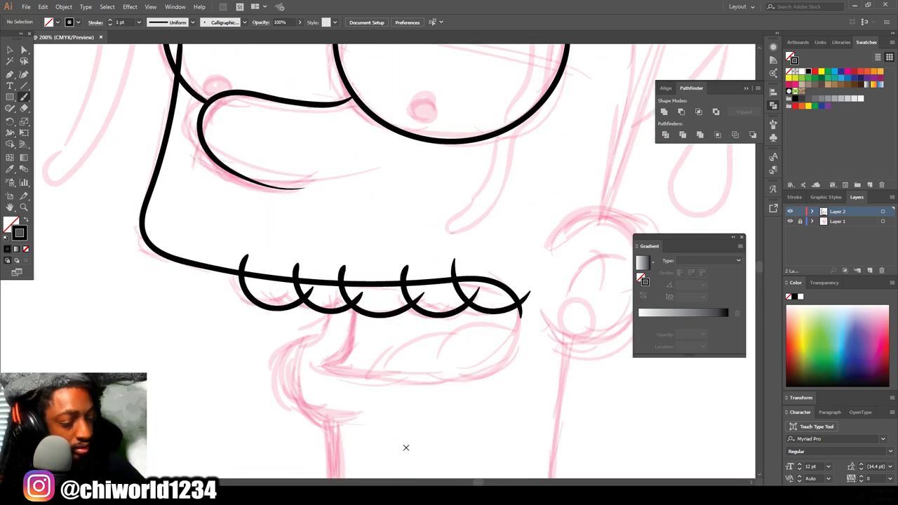
- Select all the inked lines, expand their appearance and divide them with Pathfinder
key(ctrl+0)
key(ctrl+1)
click(10, 50)
mouse_move(306, 77)
mouse_down()
mouse_move(662, 427)
mouse_move(646, 457)
mouse_move(603, 414)
mouse_up()
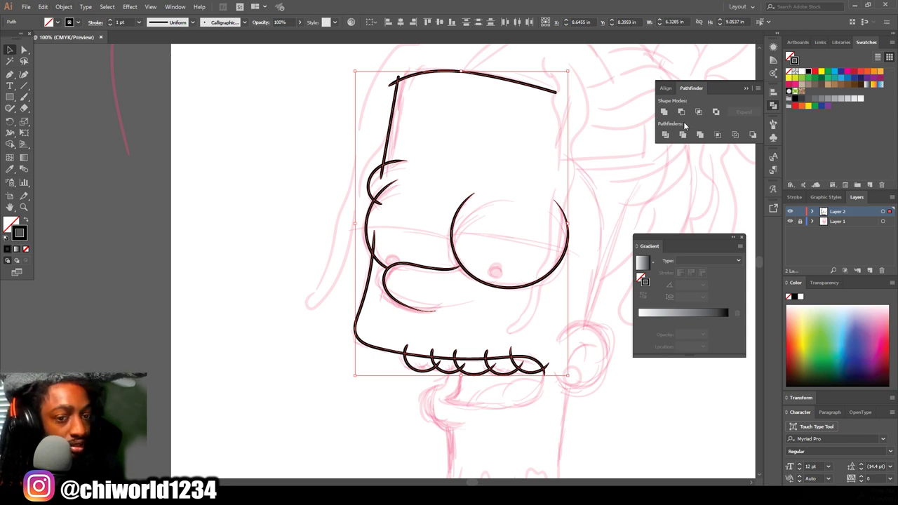
click(62, 7)
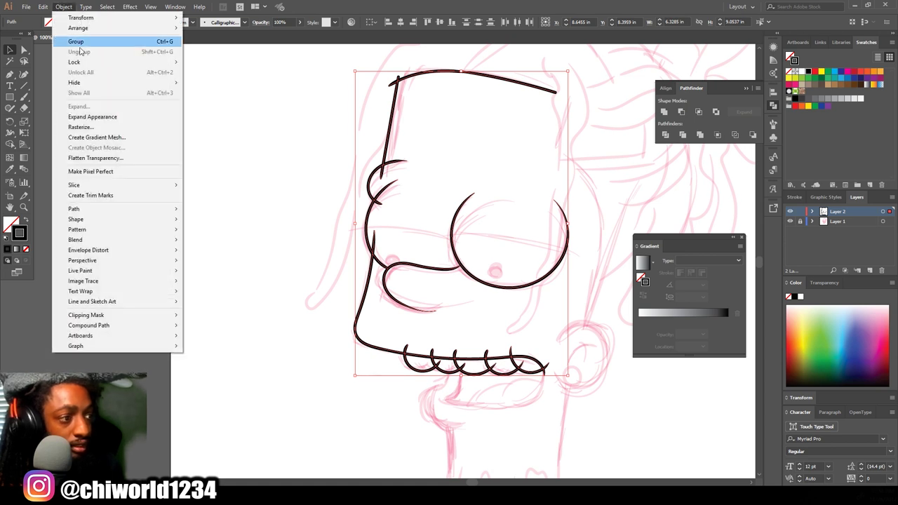
click(96, 118)
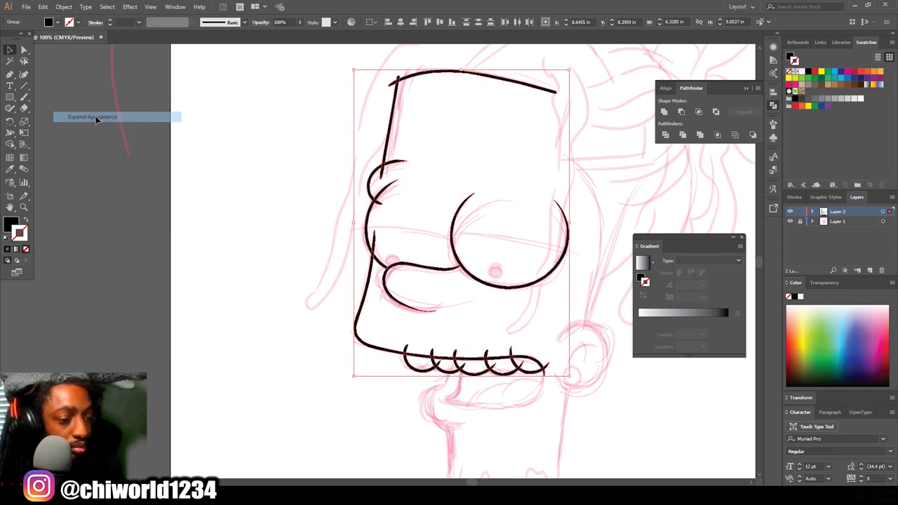
click(665, 134)
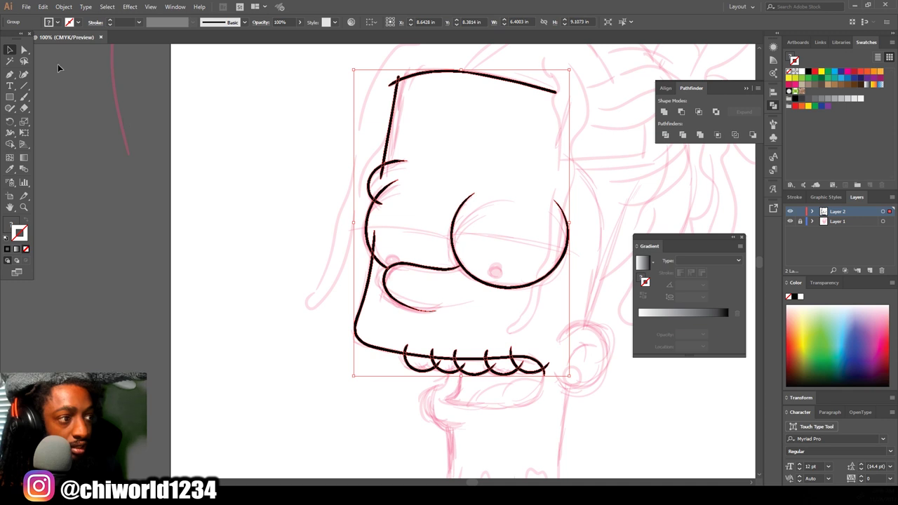
- Use Direct Selection to delete the rearmost tooth's piece above the lip line and the overlapping pieces inside that tooth
click(23, 51)
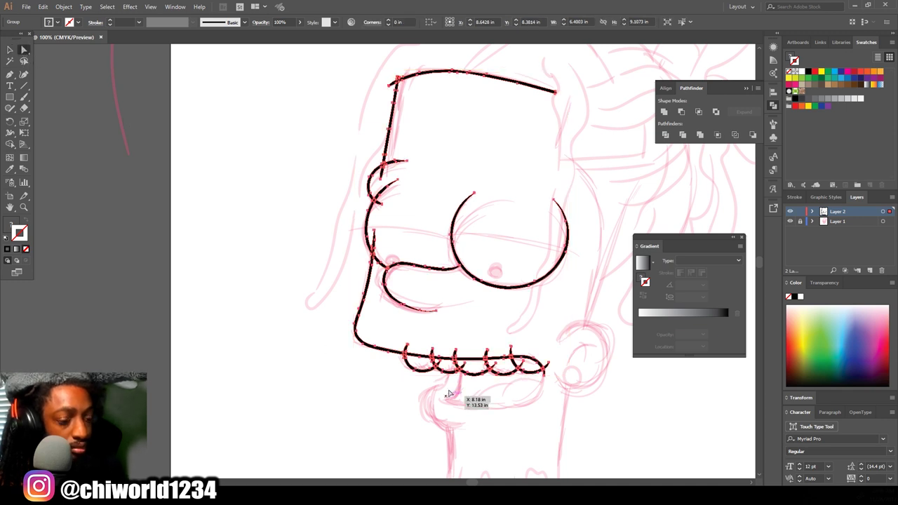
scroll(432, 314, down, 1)
click(342, 439)
scroll(395, 388, down, 2)
key(ctrl+equal)
key(ctrl+equal)
key(ctrl+equal)
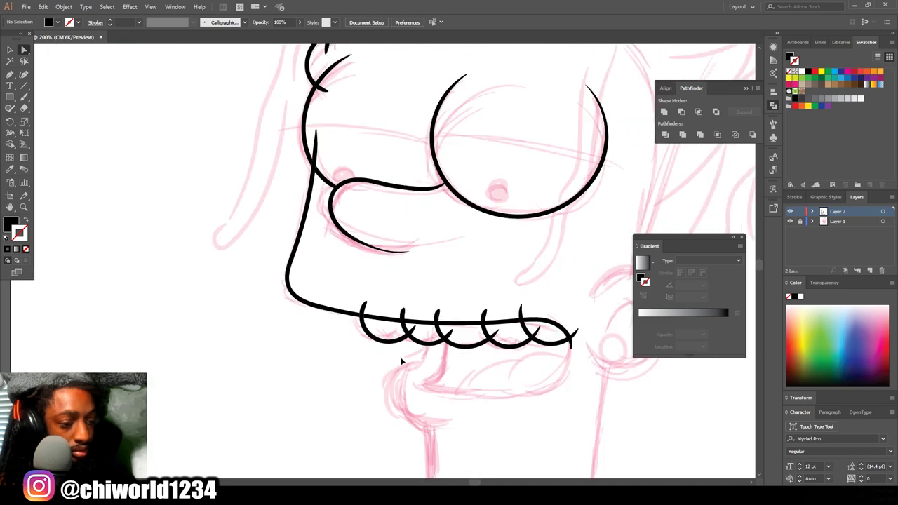
scroll(404, 347, right, 2)
scroll(406, 344, down, 2)
click(512, 295)
key(Delete)
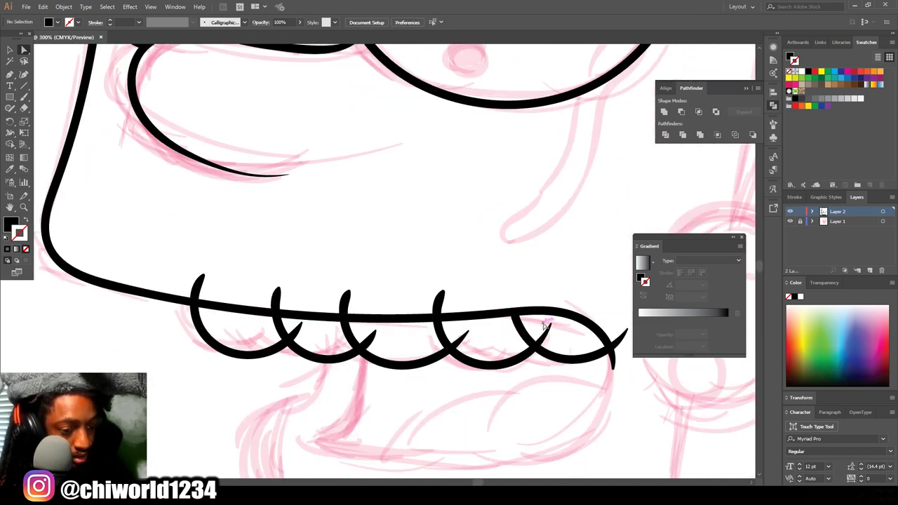
click(516, 322)
key(Delete)
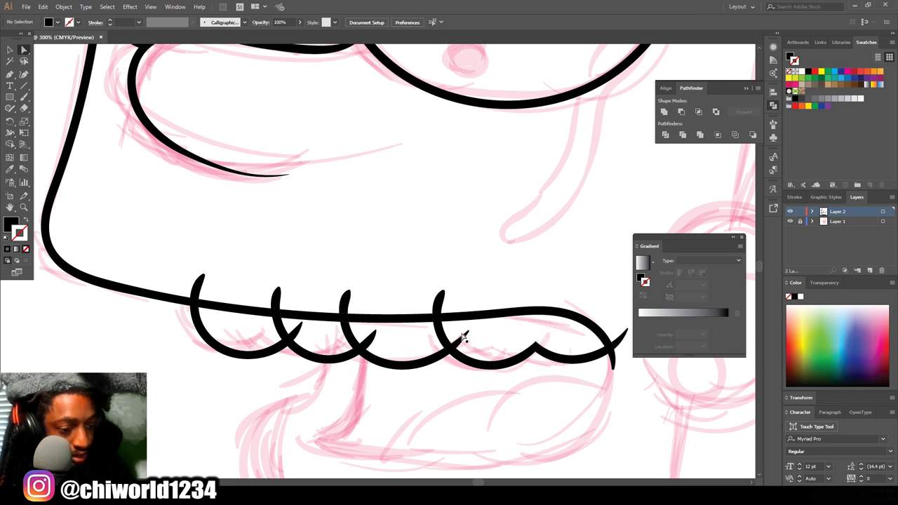
- Delete the overshooting line pieces above the lip and inside the next two teeth toward the front
click(440, 332)
key(Delete)
click(440, 305)
key(Delete)
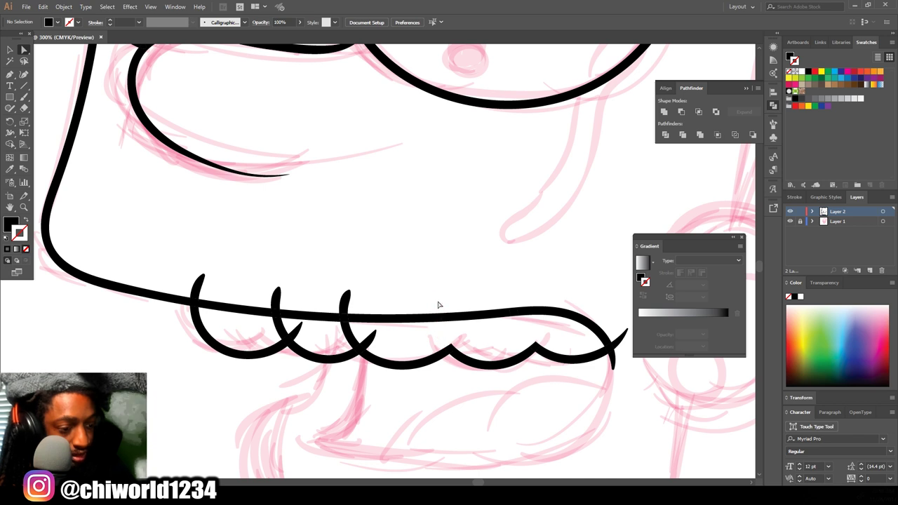
click(366, 337)
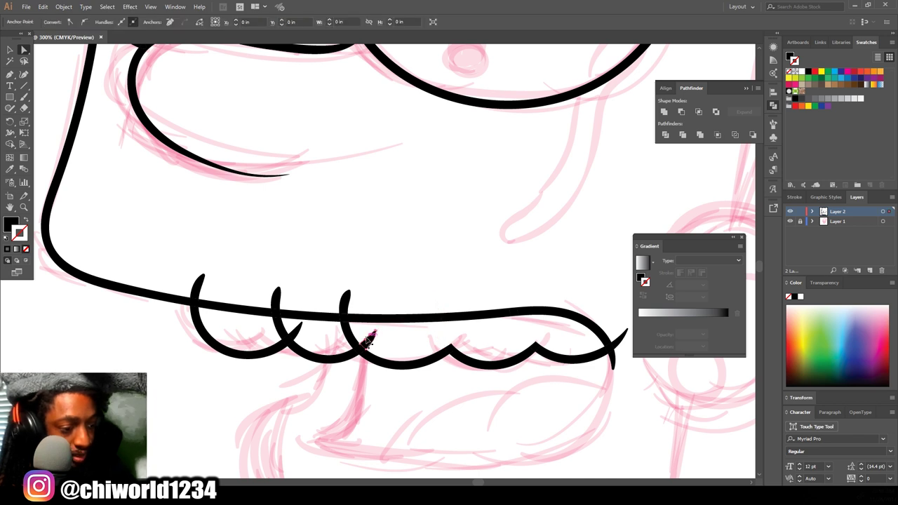
key(Delete)
click(347, 301)
key(Delete)
- Delete the remaining overshooting pieces on the front teeth and the tooth end sticking out at the mouth corner
key(b)
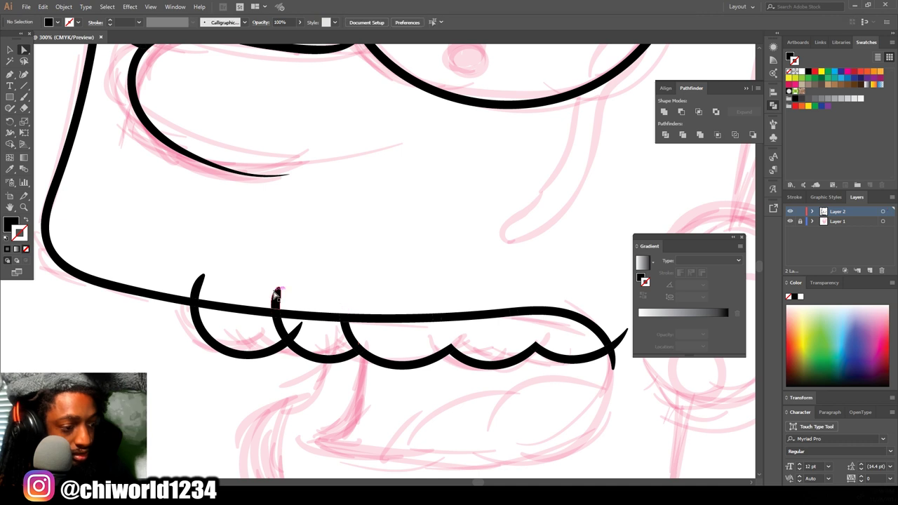
click(350, 334)
key(Delete)
key(ctrl+z)
key(ctrl+z)
- Delete the muzzle line's stub inside the far eye and the tail of the bump overlapping that eye
key(ctrl+minus)
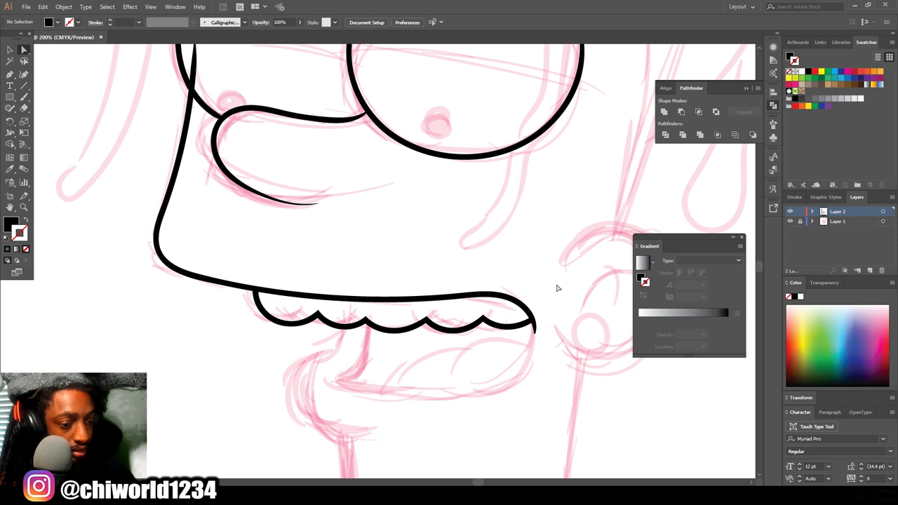
key(ctrl+minus)
key(ctrl+0)
key(ctrl+plus)
key(ctrl+plus)
key(ctrl+plus)
key(ctrl+plus)
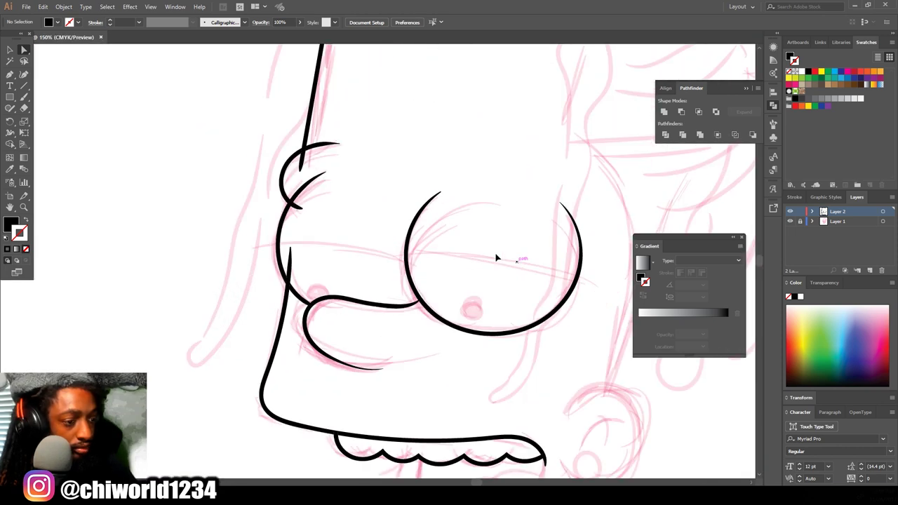
click(300, 269)
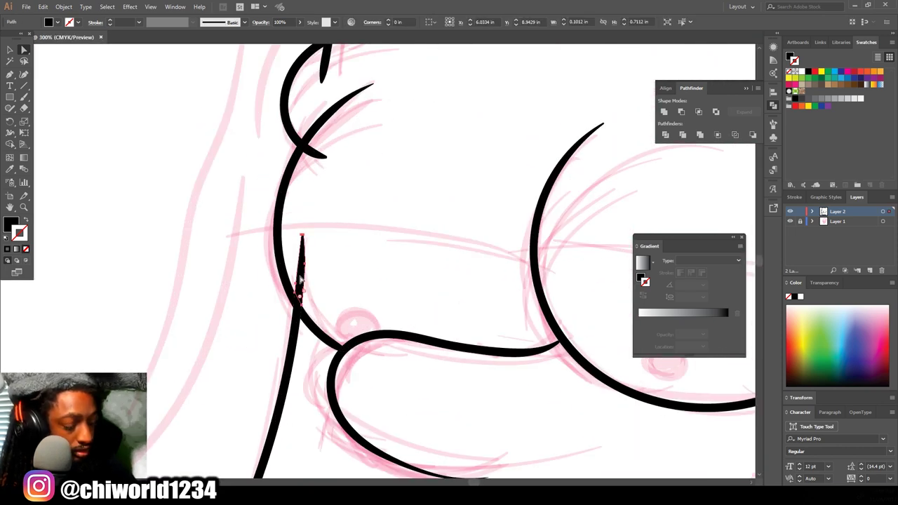
key(Delete)
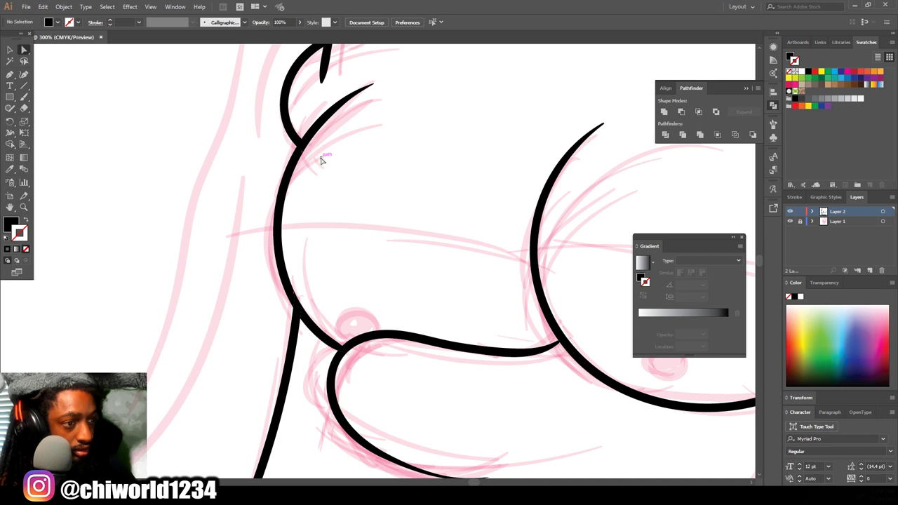
- Delete the forehead line's stub inside the brow bump and the bump's tail extending past the forehead line
scroll(322, 156, up, 3)
click(325, 174)
key(Delete)
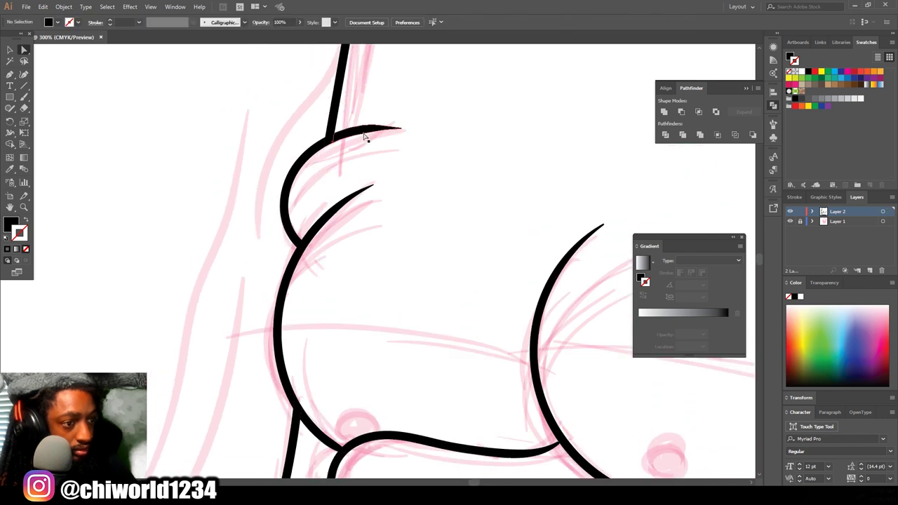
click(363, 132)
key(Delete)
- Delete both overshooting line ends at the front upper corner of the head, where the forehead meets the head's top line
key(ctrl+minus)
key(ctrl+minus)
key(ctrl+minus)
key(ctrl+minus)
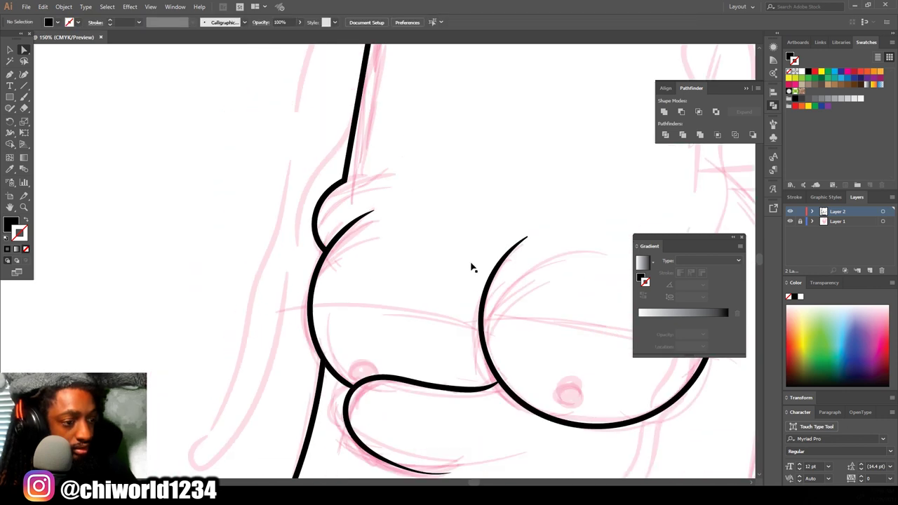
scroll(442, 227, up, 2)
key(ctrl+plus)
key(ctrl+plus)
key(ctrl+plus)
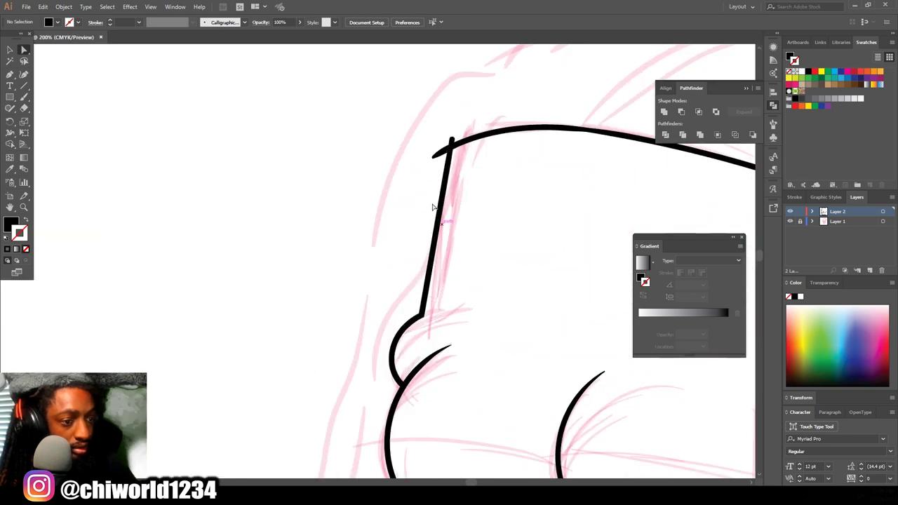
click(450, 141)
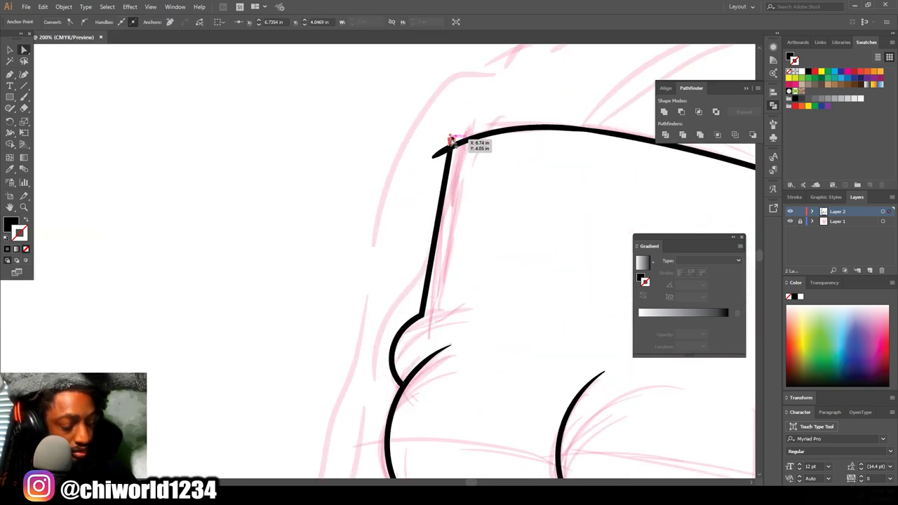
key(Delete)
click(436, 154)
key(Delete)
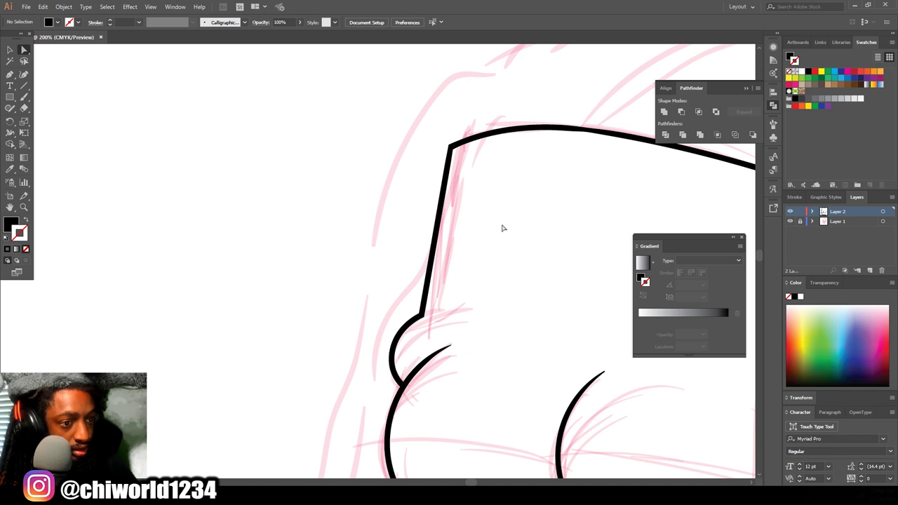
- Inspect the trimmed joints at the head corner, the brow bump and the row of teeth for leftover pieces
scroll(498, 237, up, 2)
key(ctrl+plus)
key(ctrl+plus)
scroll(498, 237, right, 1)
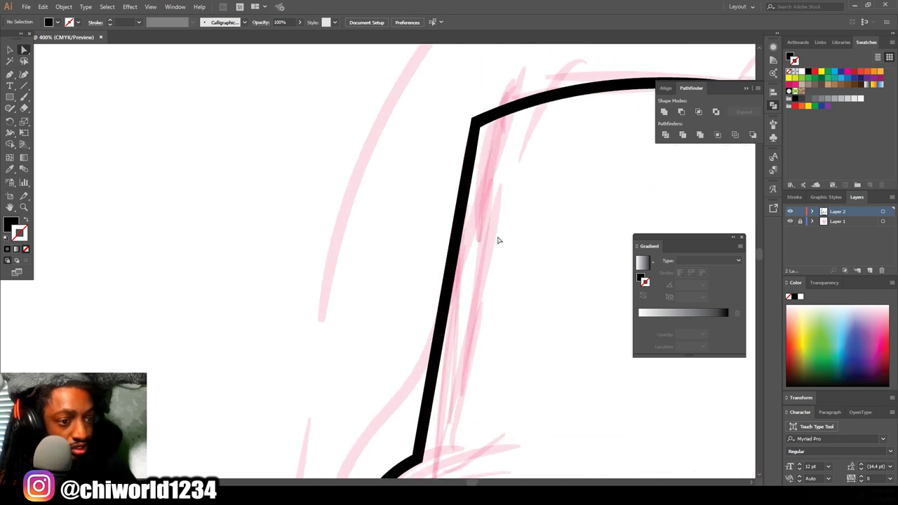
scroll(498, 238, up, 2)
key(ctrl+plus)
scroll(498, 237, down, 8)
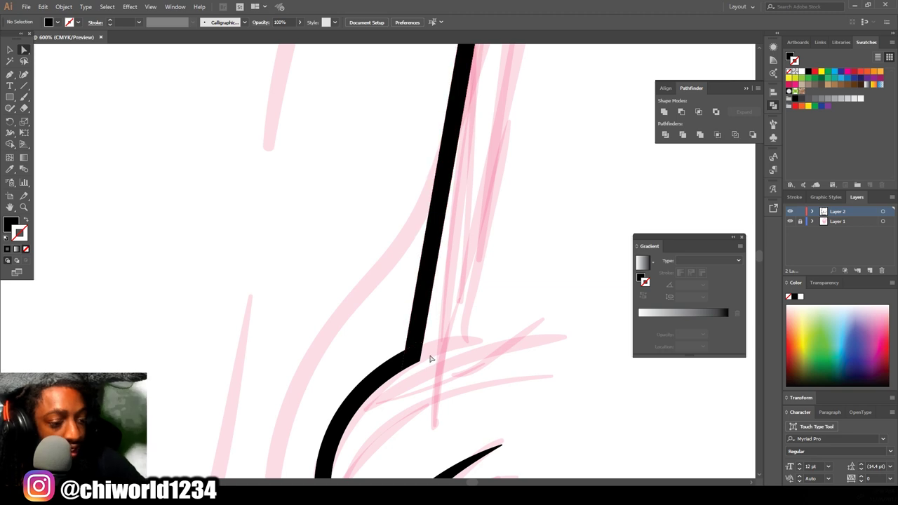
key(ctrl+minus)
key(ctrl+minus)
key(ctrl+minus)
key(ctrl+minus)
key(ctrl+minus)
key(ctrl+minus)
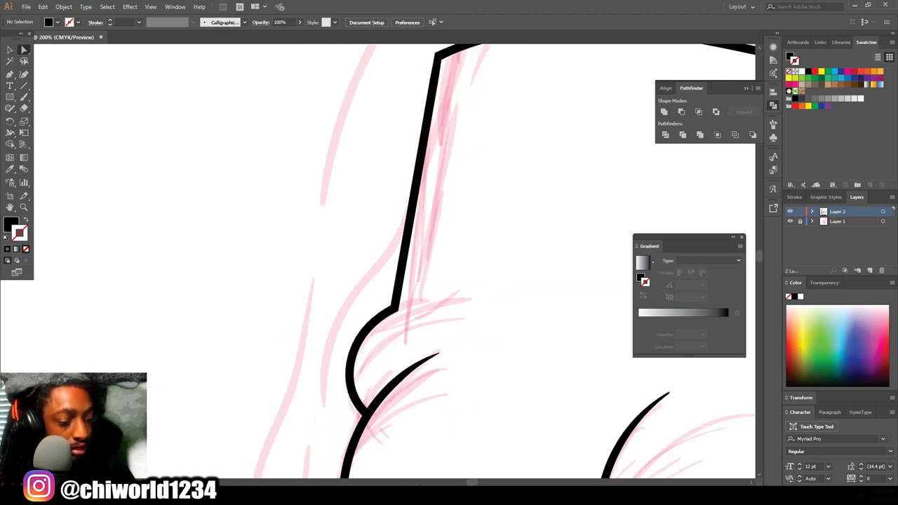
scroll(441, 451, down, 6)
key(ctrl+plus)
key(ctrl+plus)
key(ctrl+plus)
key(ctrl+plus)
key(ctrl+plus)
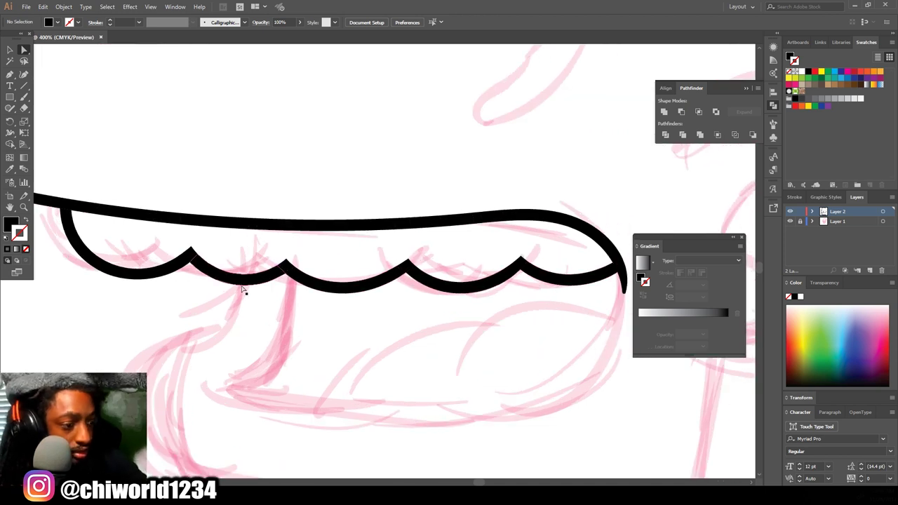
key(ctrl+minus)
key(ctrl+minus)
key(ctrl+minus)
key(ctrl+minus)
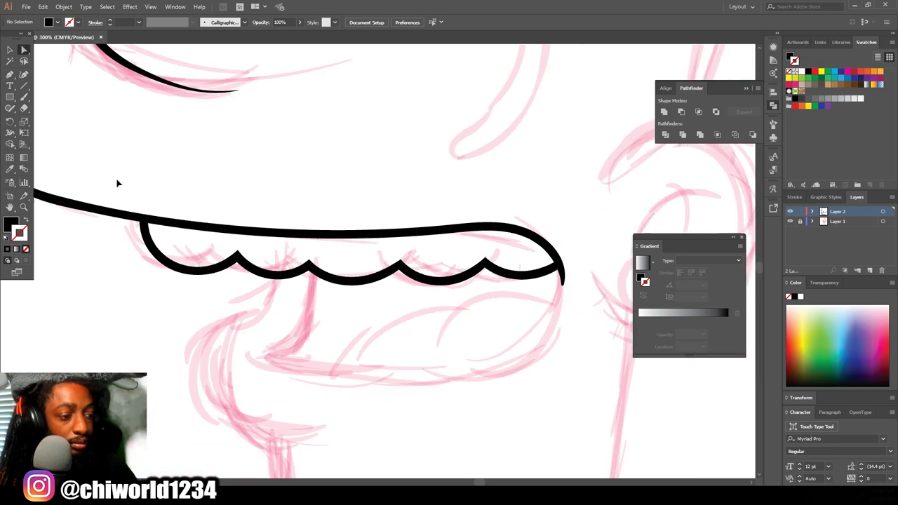
key(ctrl+minus)
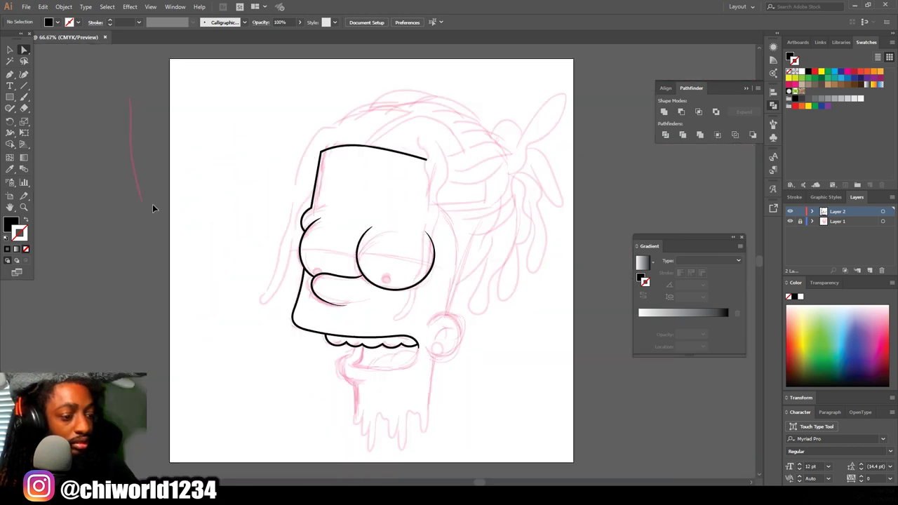
- With the Paintbrush, ink a curved eyelid line across the near eye and another across the far eye
click(23, 99)
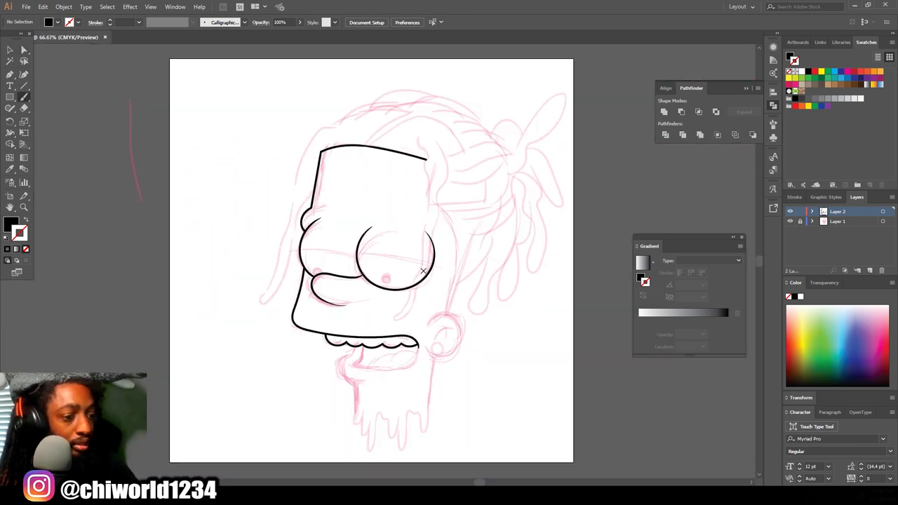
key(ctrl+plus)
key(ctrl+plus)
key(ctrl+plus)
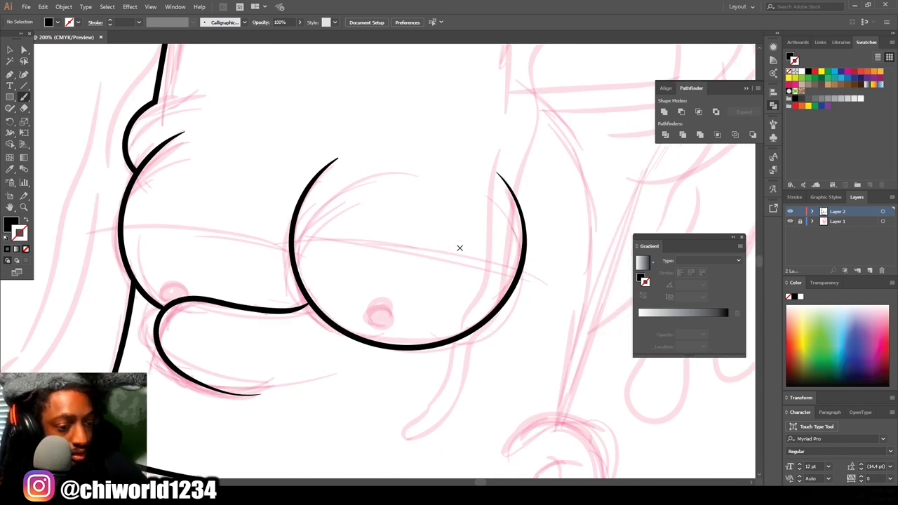
mouse_move(505, 275)
mouse_down()
mouse_move(422, 244)
mouse_move(328, 228)
mouse_move(263, 240)
mouse_up()
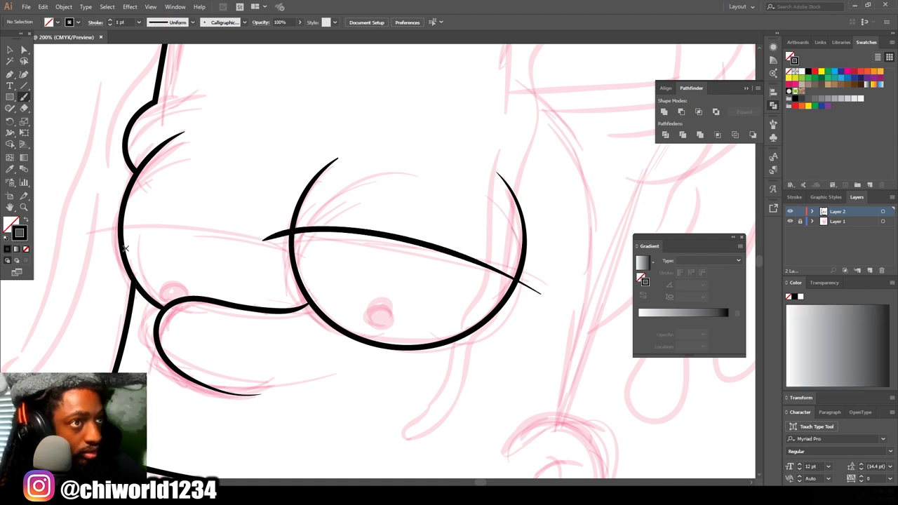
mouse_move(314, 265)
mouse_down()
mouse_move(227, 231)
mouse_move(177, 227)
mouse_move(96, 251)
mouse_up()
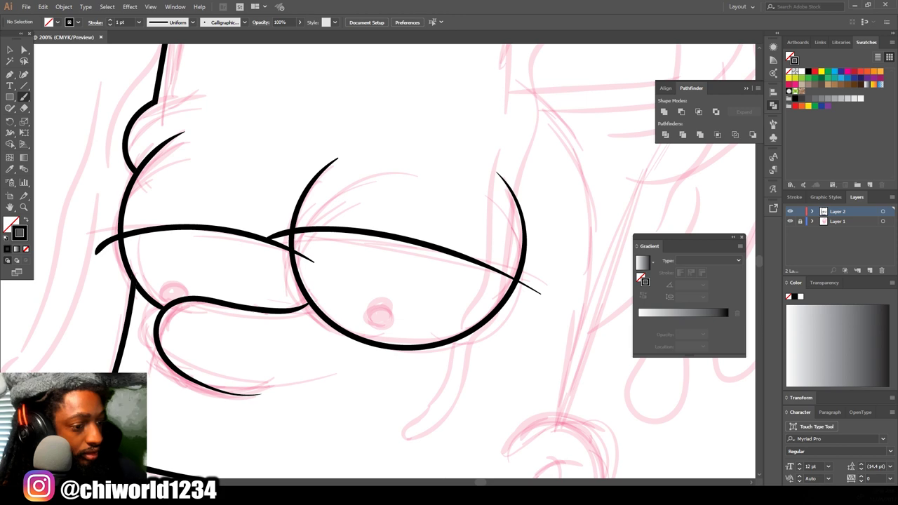
- Ink the ear's rounded outer outline and the back-of-head line running from the ear up toward the hair
key(ctrl+minus)
key(ctrl+minus)
key(ctrl+minus)
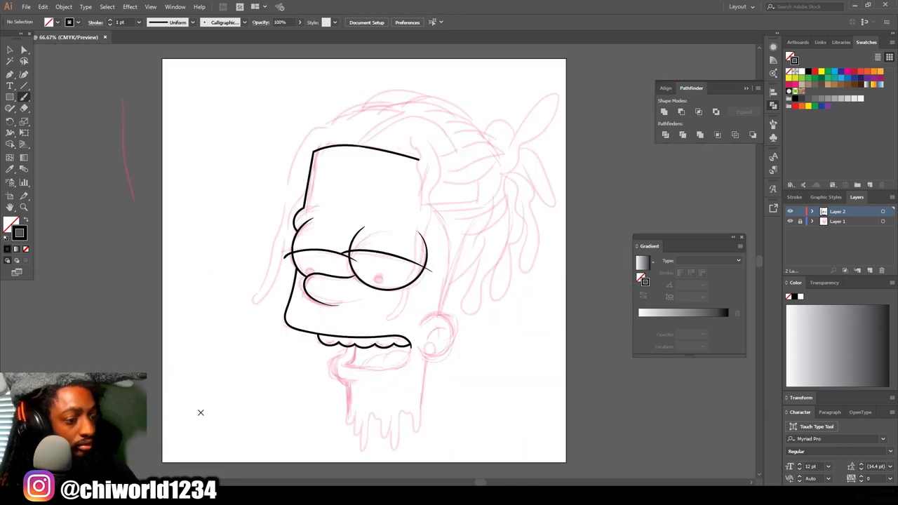
key(ctrl+plus)
key(ctrl+plus)
scroll(238, 411, down, 5)
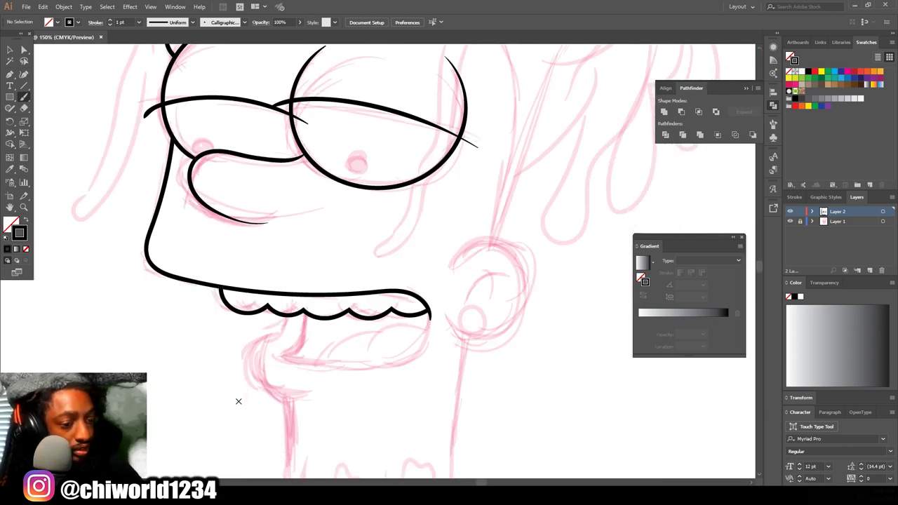
mouse_move(454, 300)
mouse_down()
mouse_move(489, 312)
mouse_move(507, 301)
mouse_move(532, 255)
mouse_move(512, 214)
mouse_move(492, 207)
mouse_move(455, 223)
mouse_up()
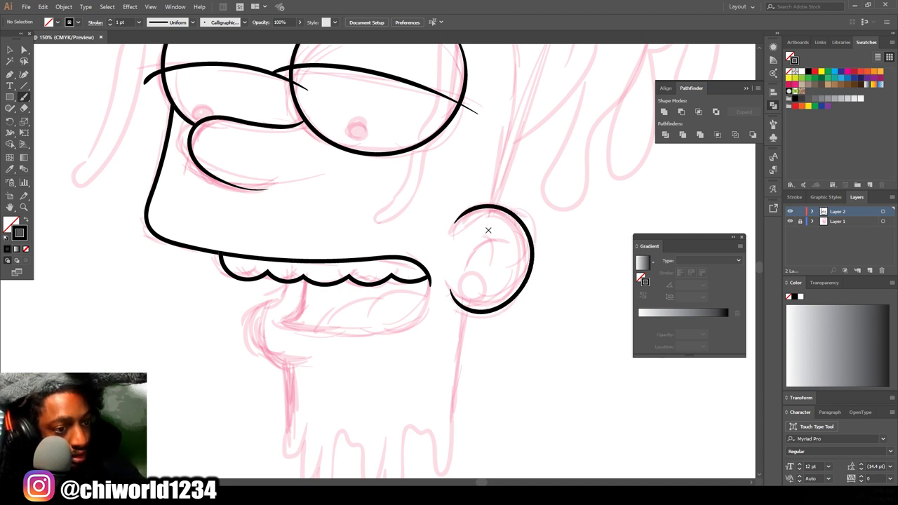
drag(497, 158, 499, 95)
scroll(472, 150, down, 3)
mouse_move(469, 187)
mouse_down()
mouse_move(446, 369)
mouse_move(437, 375)
mouse_move(428, 362)
mouse_move(424, 331)
mouse_move(400, 326)
mouse_move(398, 412)
mouse_move(388, 421)
mouse_move(384, 351)
mouse_up()
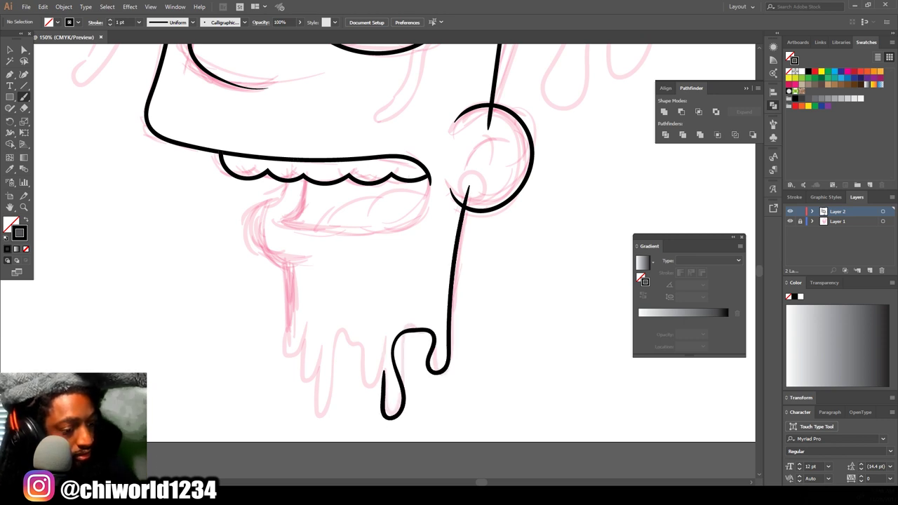
key(ctrl+z)
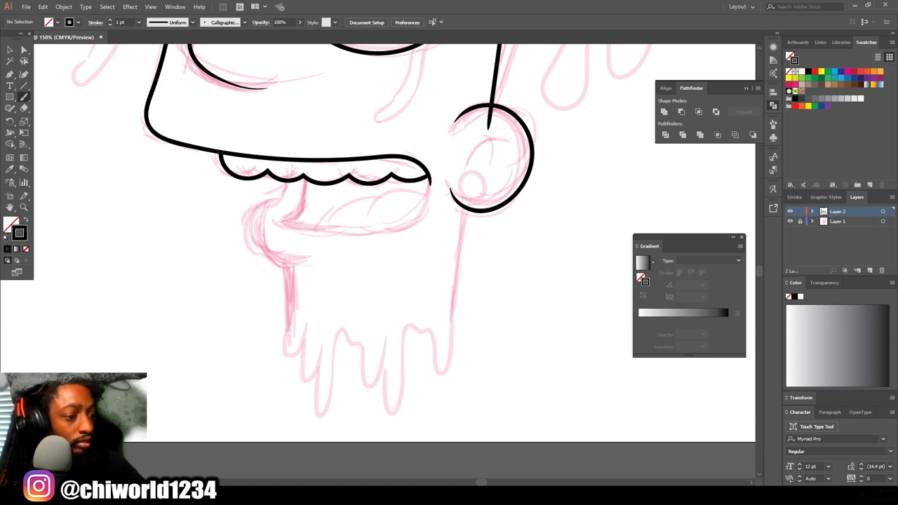
- Ink the lower lip and chin curve, the straight neck line below the ear, and the front neck line below the chin
mouse_move(317, 265)
mouse_down()
mouse_move(276, 261)
mouse_move(247, 233)
mouse_move(280, 190)
mouse_move(280, 130)
mouse_up()
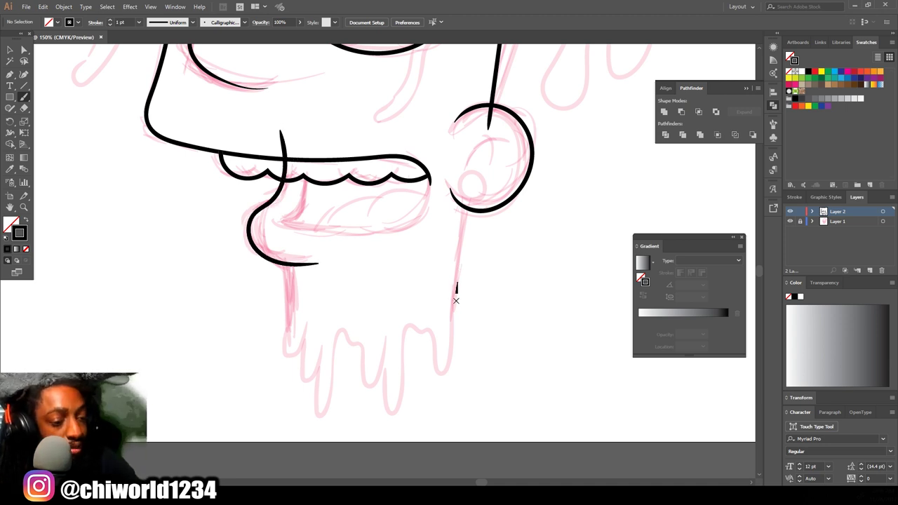
mouse_move(455, 301)
mouse_down()
mouse_move(450, 388)
mouse_move(438, 381)
mouse_move(439, 350)
mouse_move(422, 325)
mouse_move(400, 326)
mouse_up()
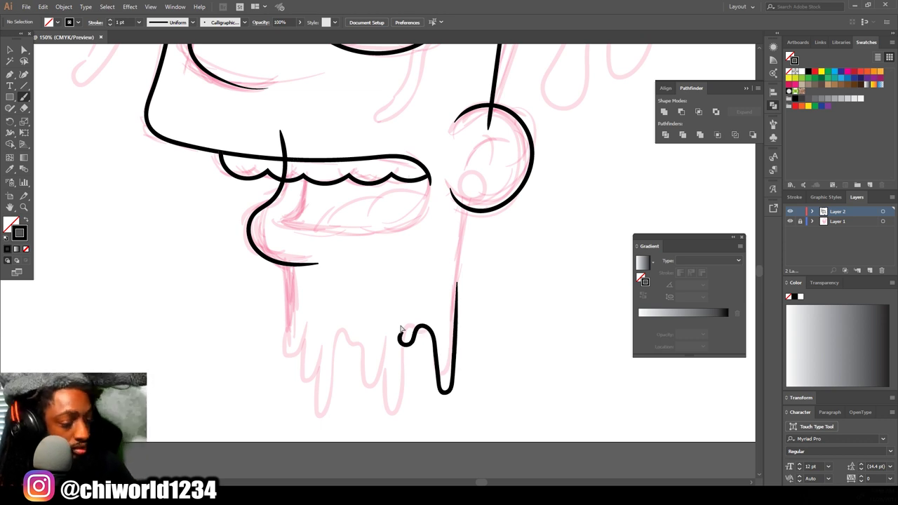
key(ctrl+z)
drag(471, 173, 447, 375)
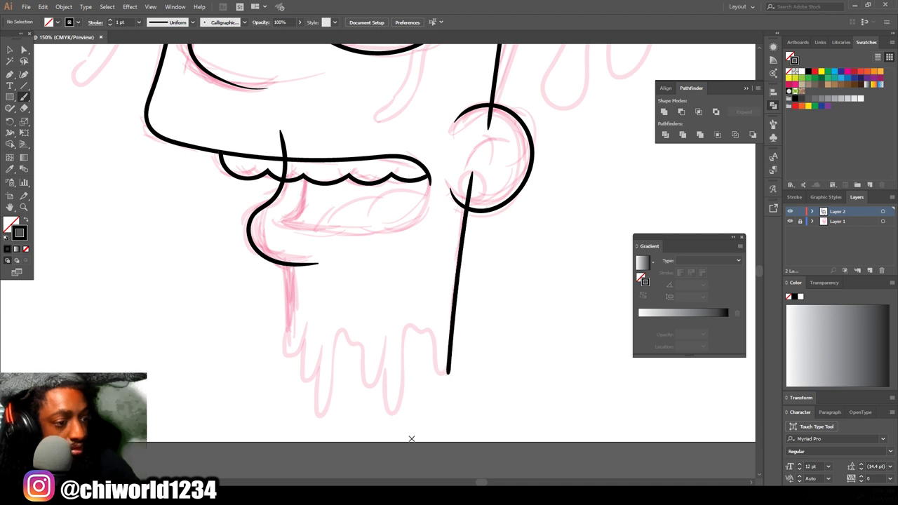
drag(286, 241, 285, 357)
- Ink the inner lip line crossing the teeth and the open mouth's lower curve wrapping up around the mouth corner
mouse_move(307, 125)
mouse_down()
mouse_move(303, 202)
mouse_move(293, 218)
mouse_move(263, 228)
mouse_move(411, 214)
mouse_up()
mouse_move(428, 167)
mouse_down()
mouse_move(413, 142)
mouse_move(394, 135)
mouse_up()
scroll(421, 266, up, 3)
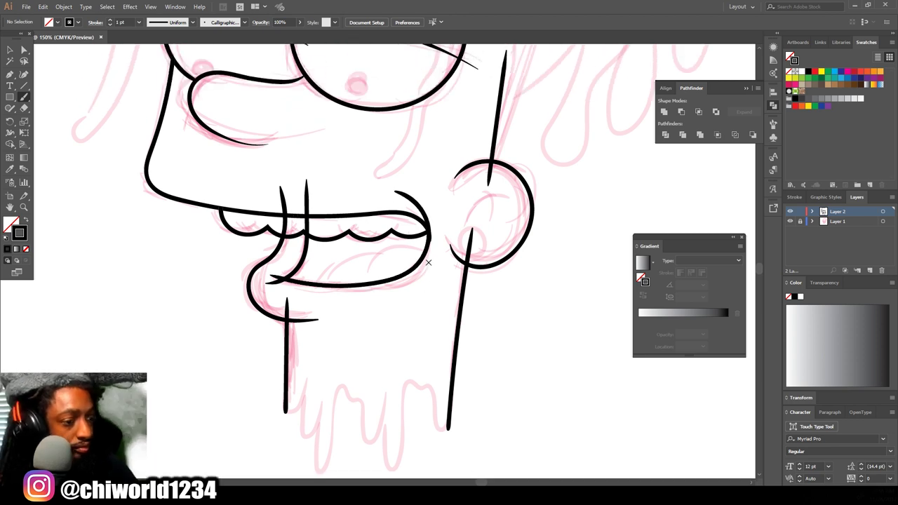
key(ctrl+=)
key(ctrl+=)
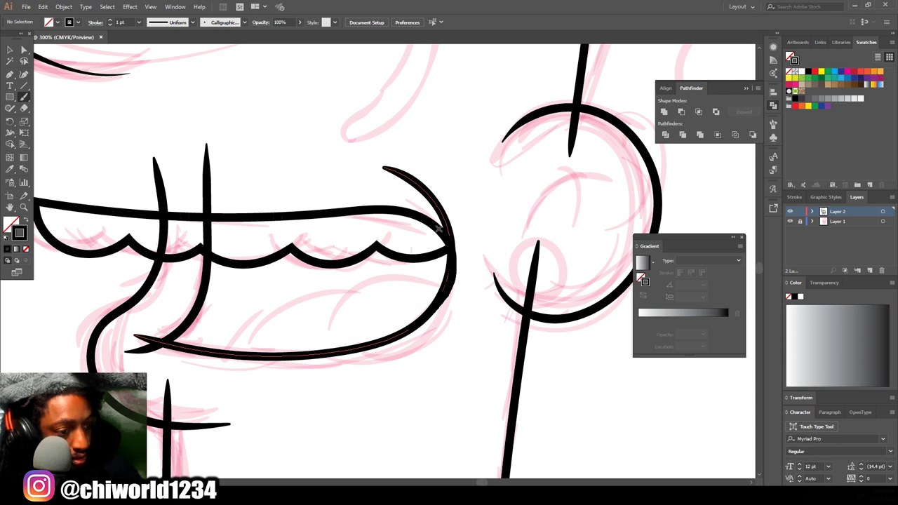
- Ink the tongue inside the open mouth as two overlapping humps that extend past the mouth's outline
key(ctrl+minus)
key(ctrl+minus)
key(ctrl+minus)
key(ctrl+minus)
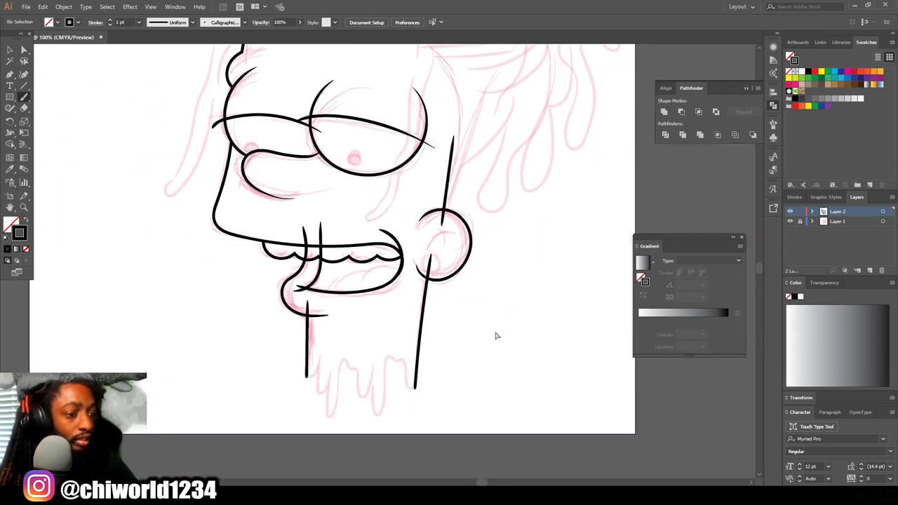
key(ctrl+equal)
key(ctrl+equal)
key(ctrl+equal)
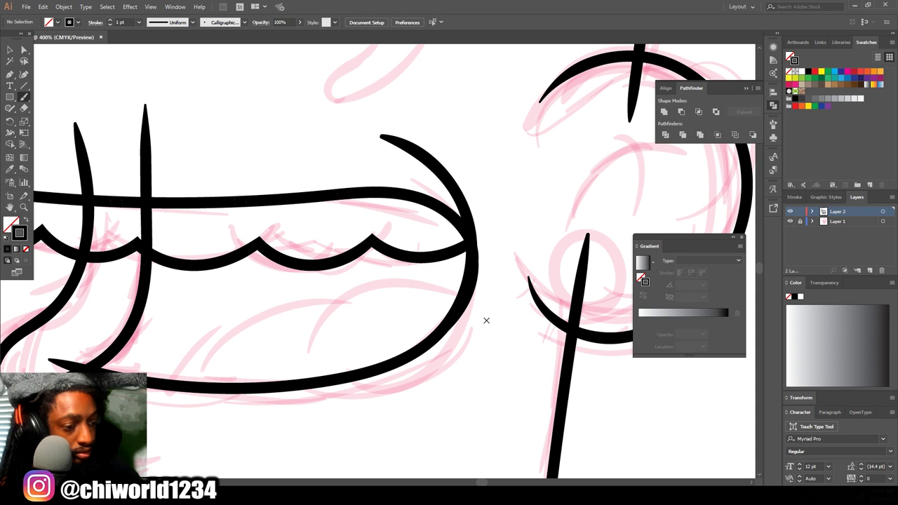
scroll(485, 316, down, 1)
mouse_move(489, 298)
mouse_down()
mouse_move(457, 276)
mouse_move(409, 264)
mouse_move(333, 284)
mouse_move(312, 306)
mouse_up()
mouse_move(383, 287)
mouse_down()
mouse_move(318, 265)
mouse_move(254, 273)
mouse_move(210, 301)
mouse_move(181, 339)
mouse_move(168, 382)
mouse_up()
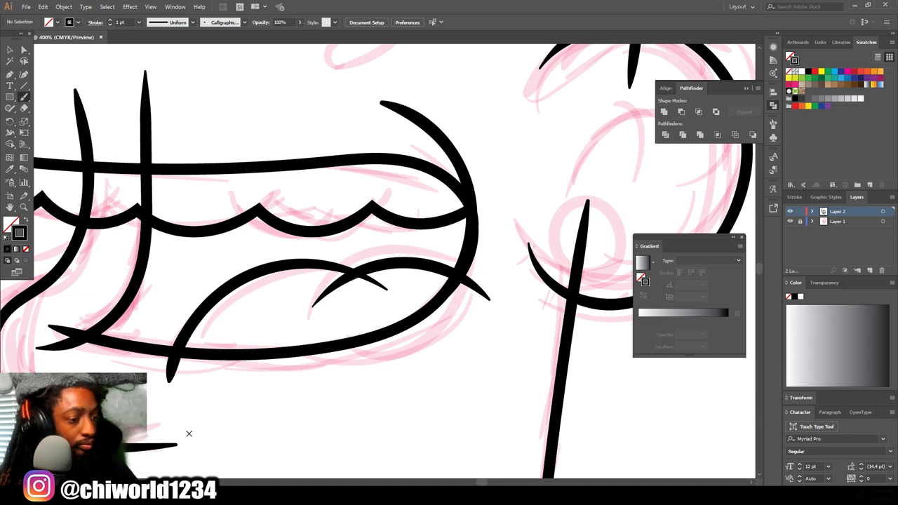
- Select all the inked outlines, expand their appearance, and split them at their overlaps with the Pathfinder Divide operation
key(ctrl+minus)
key(ctrl+minus)
key(ctrl+minus)
key(ctrl+minus)
key(ctrl+minus)
drag(168, 403, 214, 415)
click(9, 50)
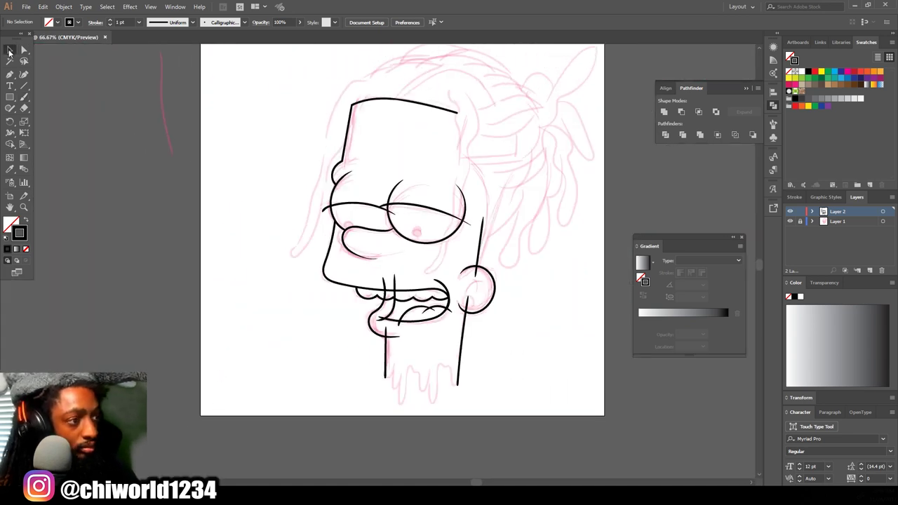
drag(270, 71, 562, 393)
key(ctrl+plus)
key(ctrl+h)
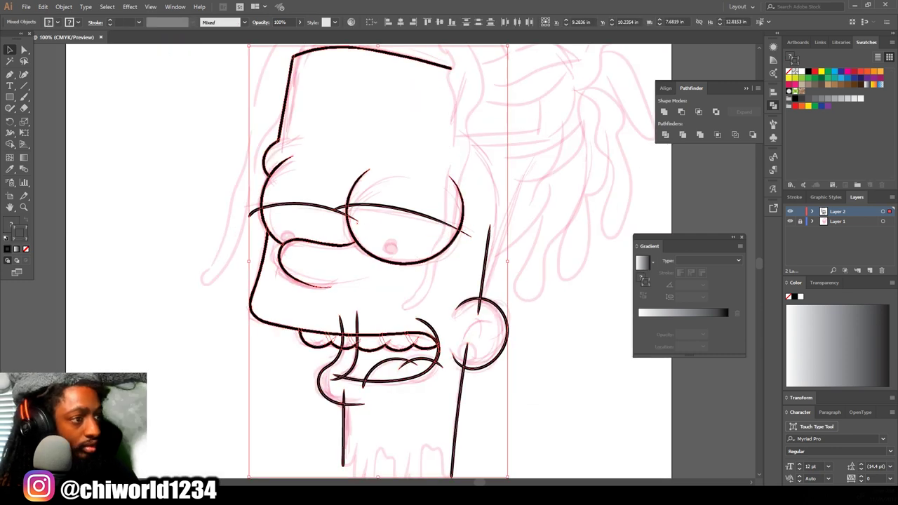
click(69, 7)
click(85, 114)
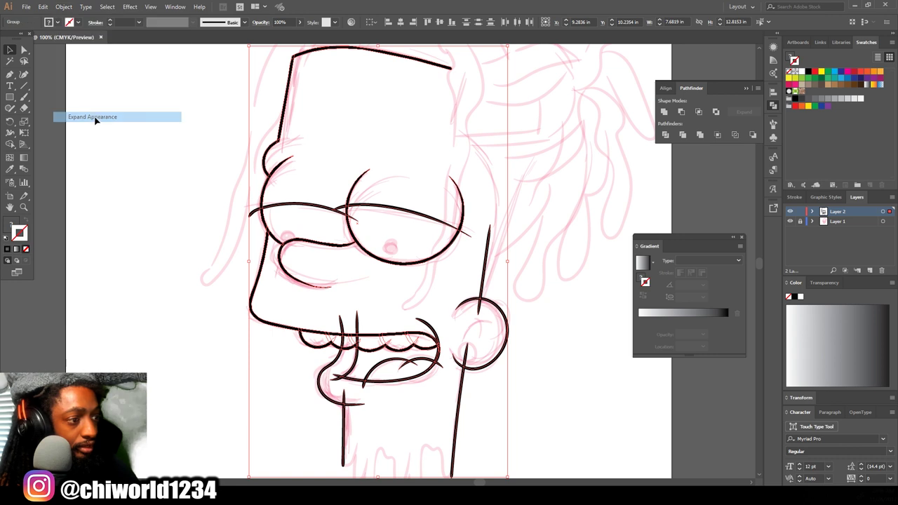
click(666, 135)
scroll(531, 341, down, 2)
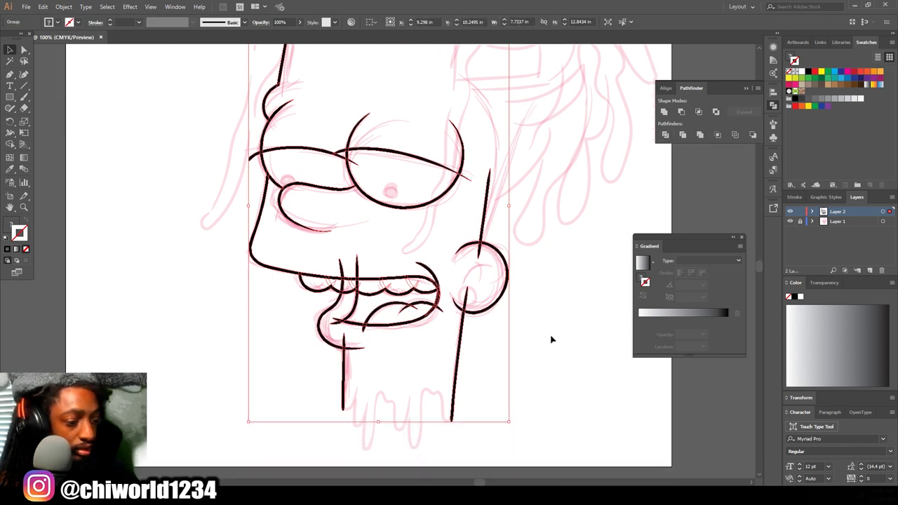
click(550, 345)
- Use Direct Selection to delete the tongue's ends overshooting the mouth's back edge and the rear hump
scroll(550, 344, down, 2)
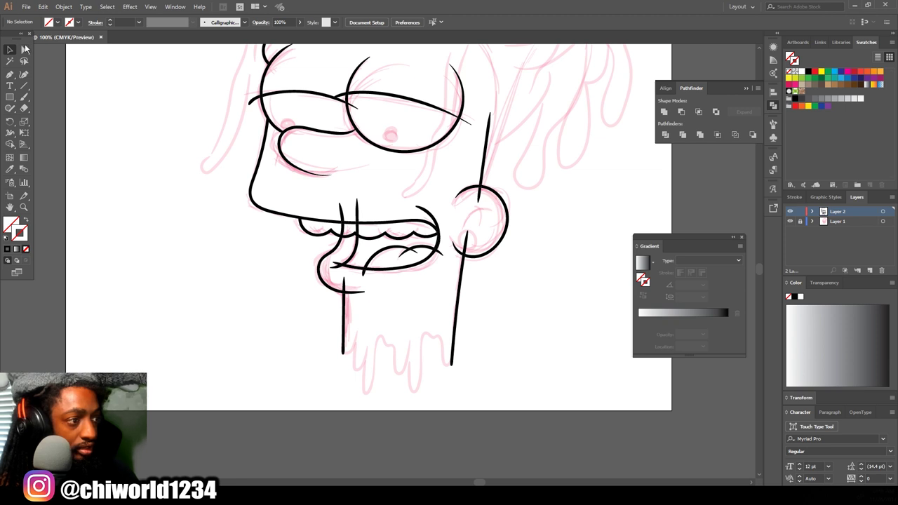
scroll(449, 296, up, 3)
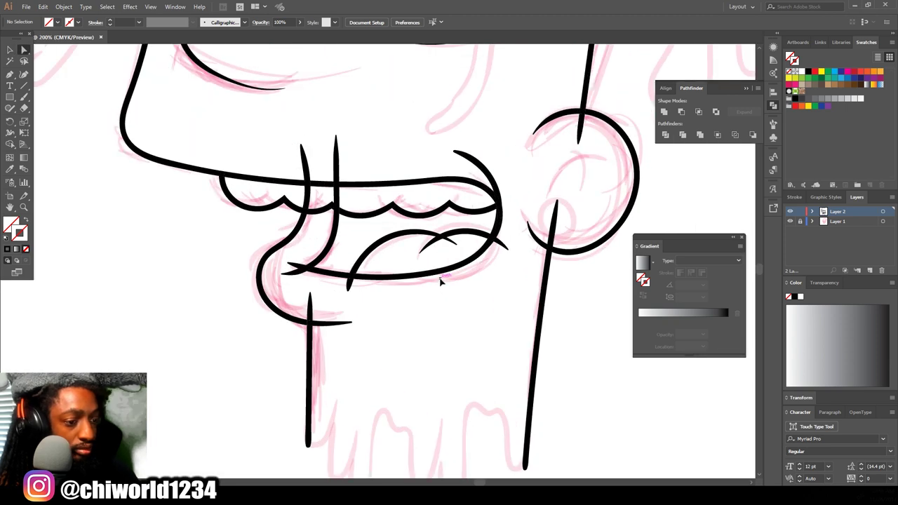
click(489, 234)
key(Delete)
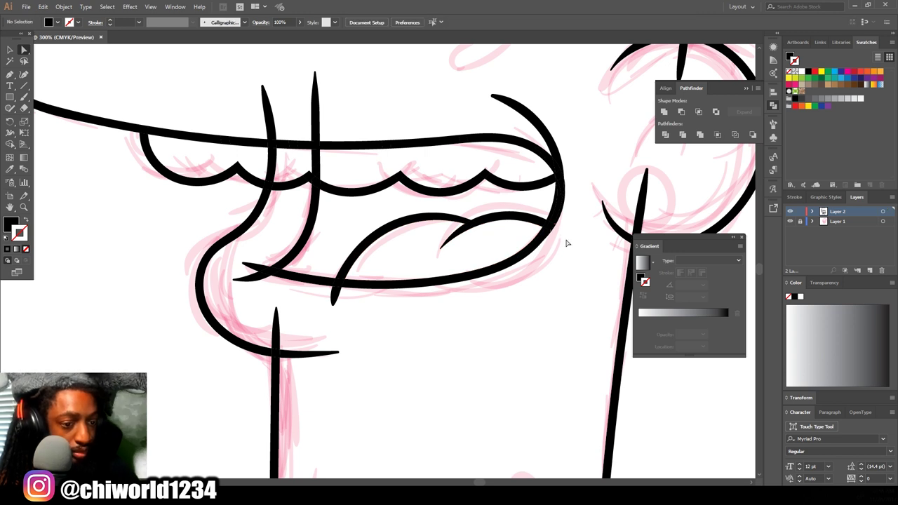
- Delete the tongue's end below the mouth, the line ends overshooting the mouth's front corner, and the neck line's tip above the chin
click(338, 302)
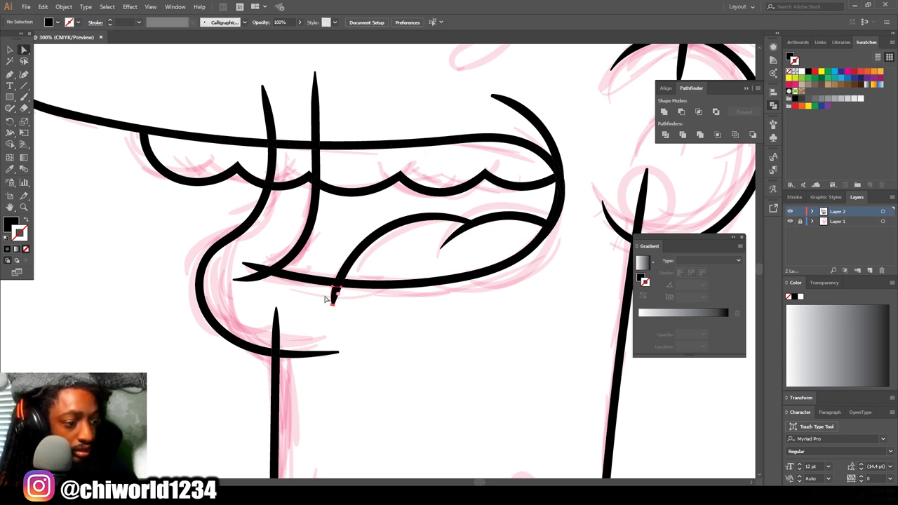
key(Delete)
click(256, 268)
key(Delete)
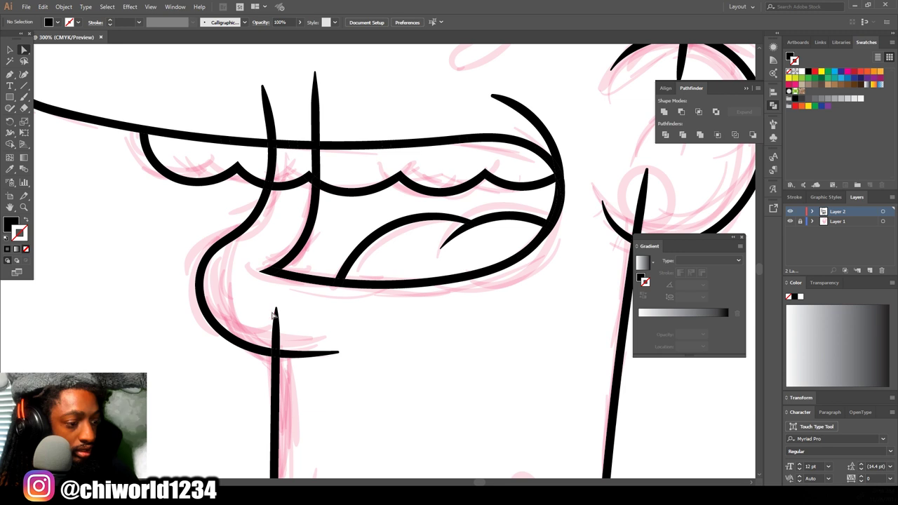
drag(277, 320, 276, 305)
scroll(298, 258, up, 1)
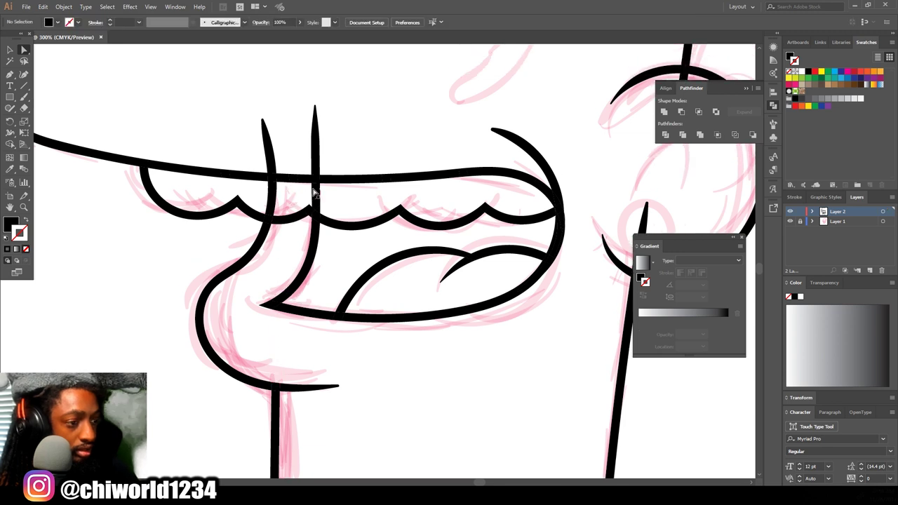
- Delete the two lip line pieces crossing the upper teeth and their ends sticking out above the upper lip
drag(319, 188, 319, 206)
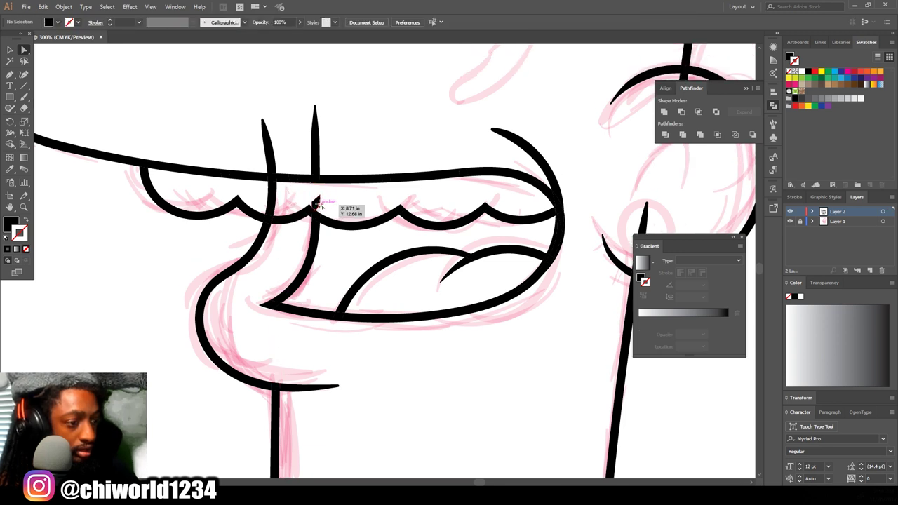
key(Delete)
click(273, 200)
key(Delete)
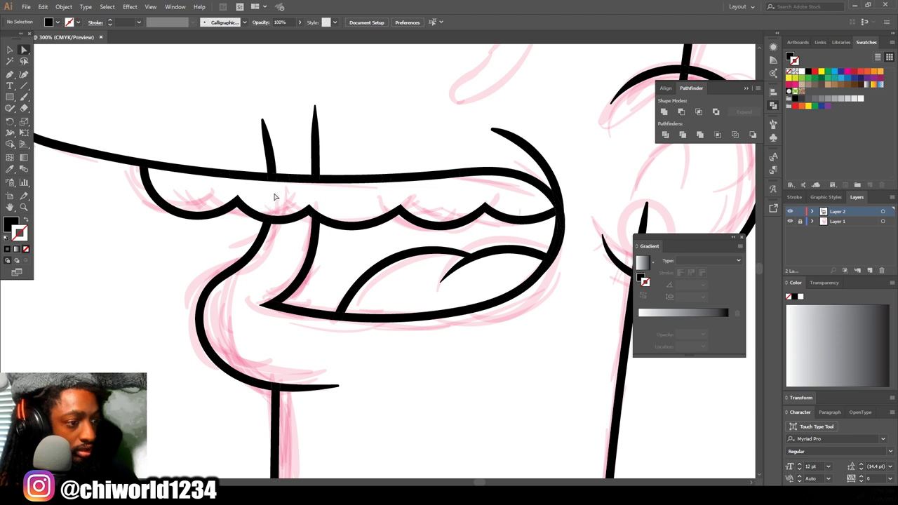
drag(266, 144, 260, 142)
key(Delete)
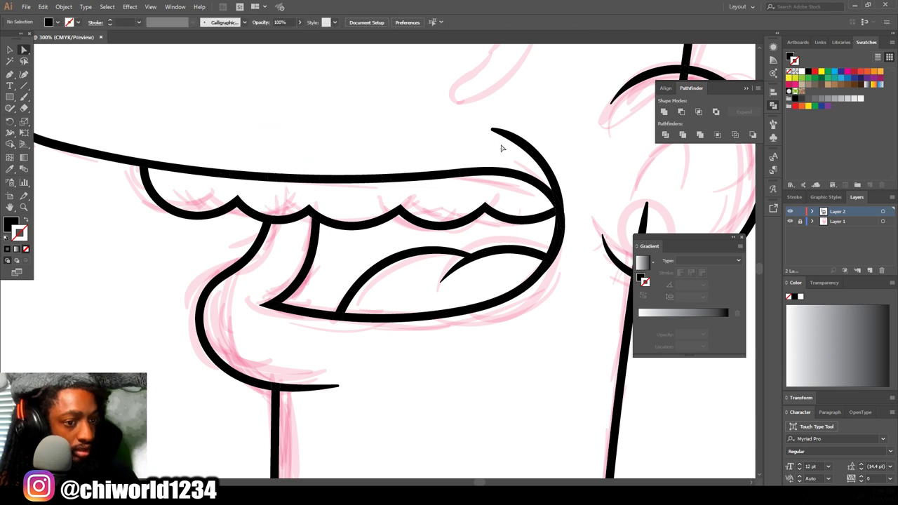
- Delete the mouth curve's end overshooting the back corner and the back neck line's end inside the ear
drag(573, 151, 575, 150)
key(Delete)
scroll(603, 151, down, 2)
key(Delete)
drag(650, 176, 693, 197)
scroll(648, 181, up, 5)
key(Delete)
scroll(677, 222, down, 5)
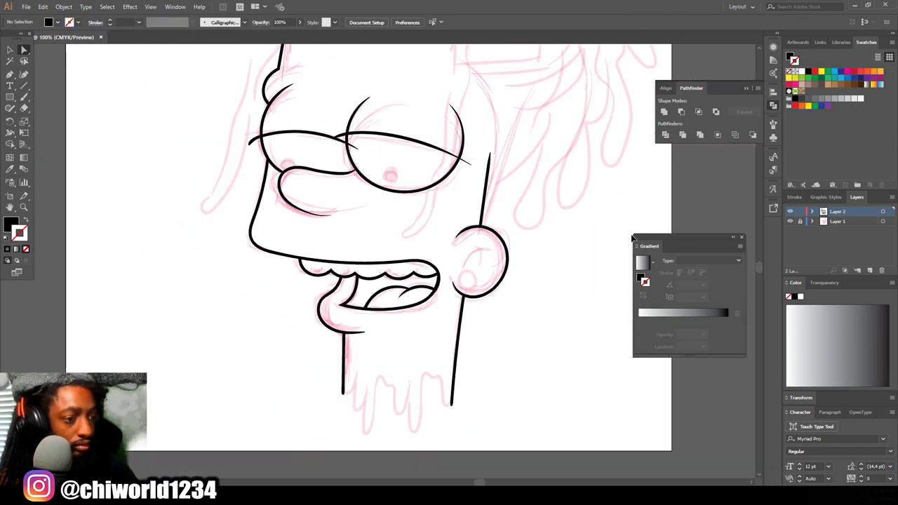
- Delete the eyelid line ends that overshoot the outlines of both eyes
scroll(382, 242, up, 5)
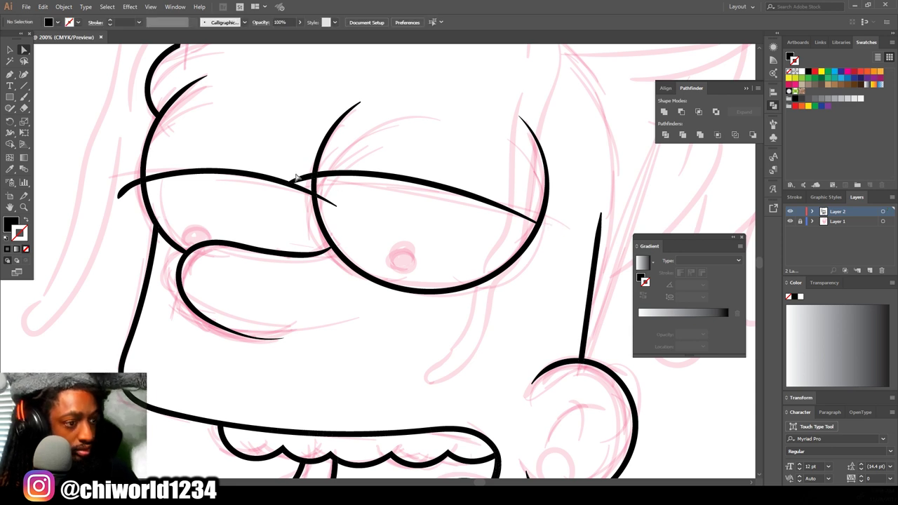
click(302, 176)
key(Delete)
click(335, 204)
key(Delete)
- Hide Layer 1 to review the trimmed outlines without the sketch, and show it again
scroll(621, 387, down, 6)
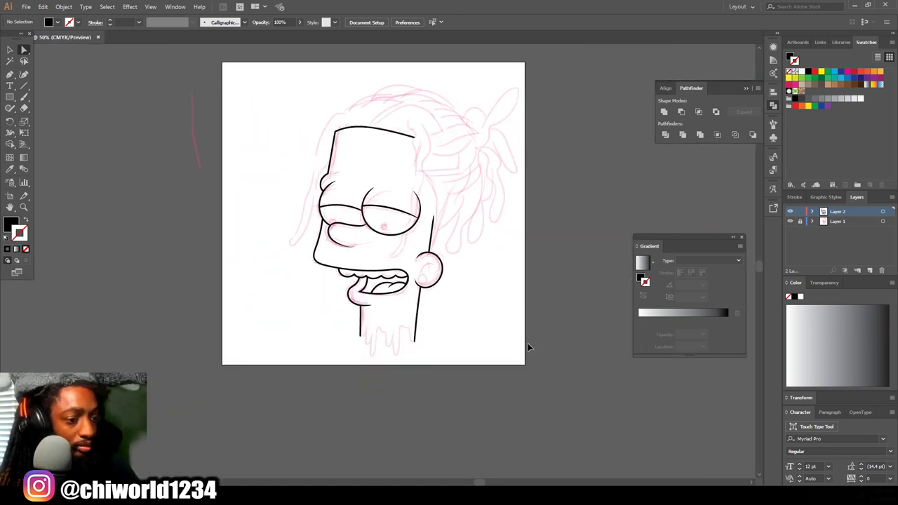
scroll(525, 342, up, 3)
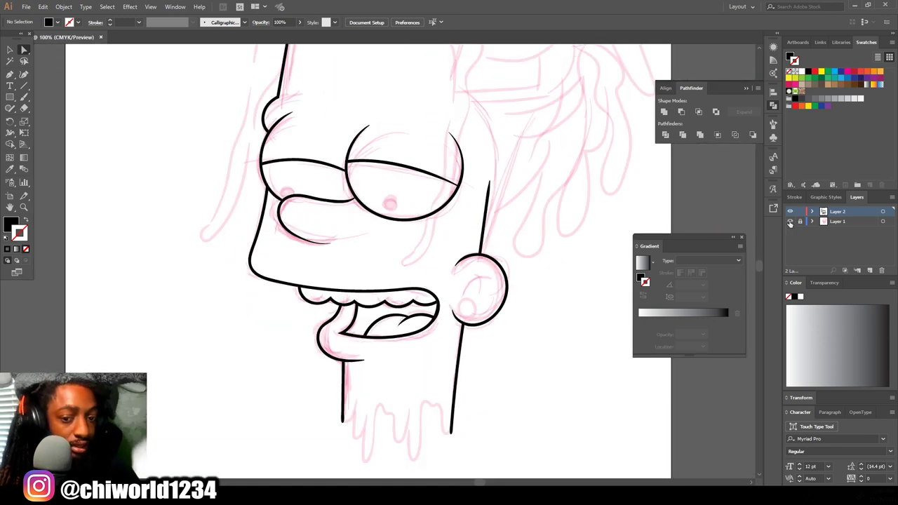
click(790, 222)
key(ctrl+minus)
key(ctrl+minus)
click(790, 222)
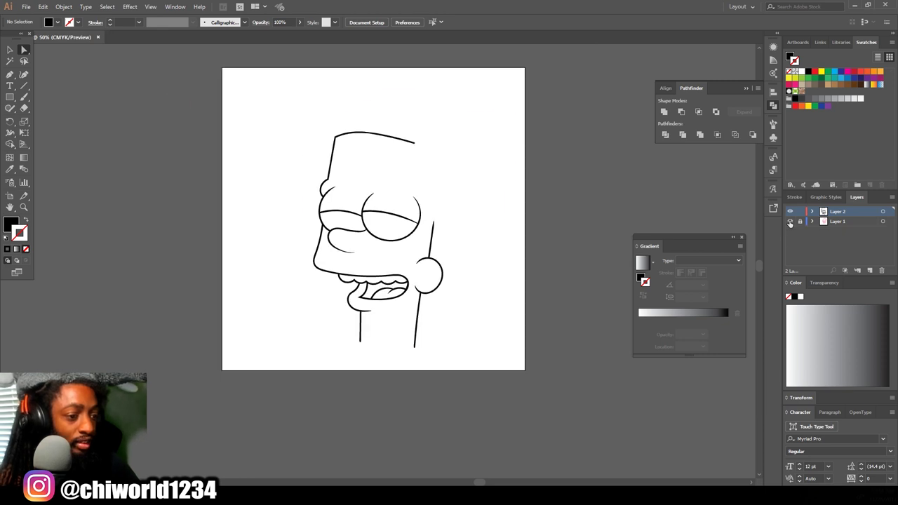
- Ink the first drips at the neck's lower edge with the Paintbrush, starting from the back neck line
key(ctrl+plus)
key(ctrl+plus)
key(ctrl+plus)
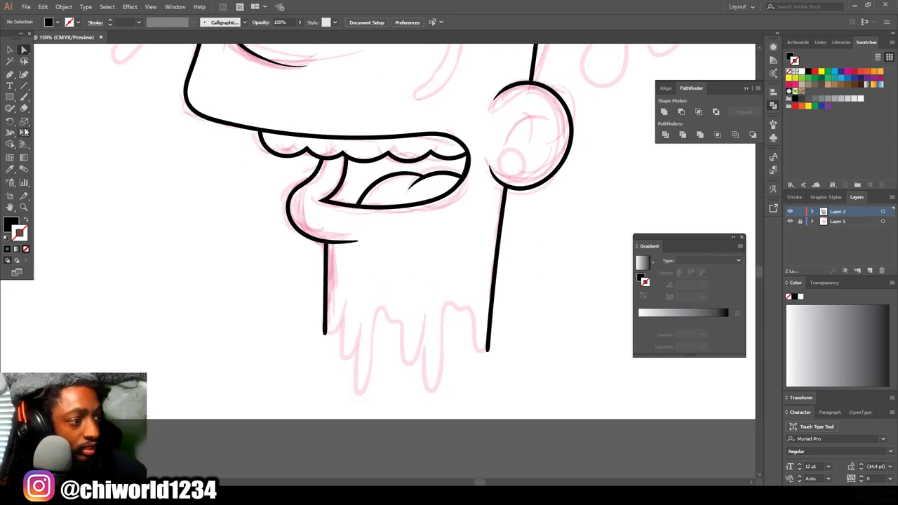
double_click(23, 99)
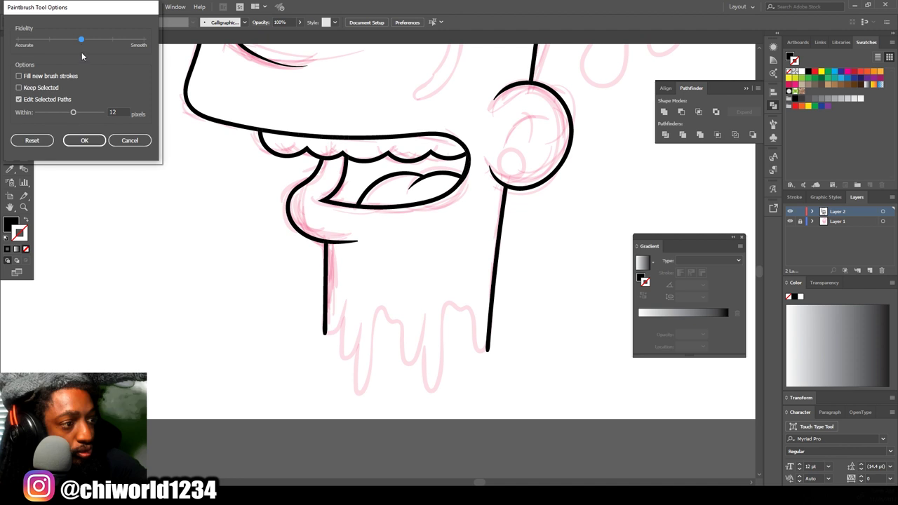
click(85, 141)
scroll(241, 290, down, 3)
key(ctrl+plus)
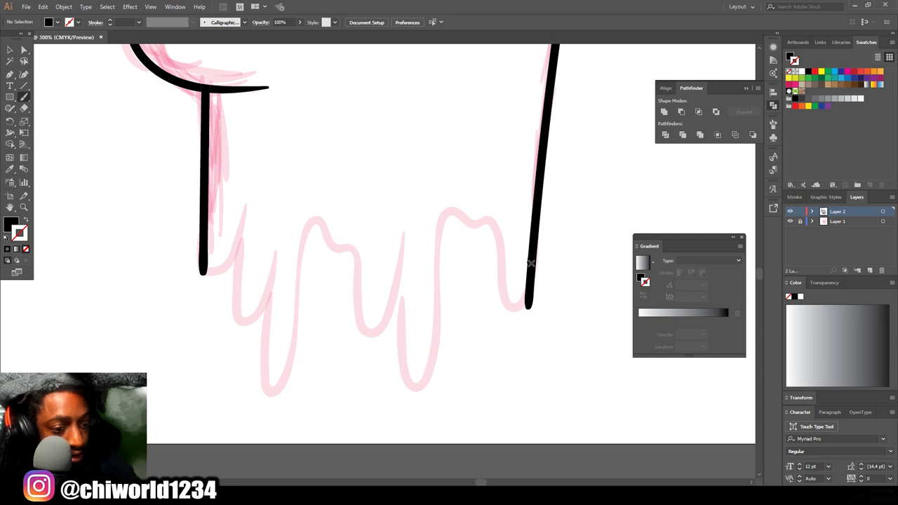
mouse_move(503, 298)
mouse_down()
mouse_move(505, 268)
mouse_move(494, 240)
mouse_move(473, 235)
mouse_move(469, 212)
mouse_up()
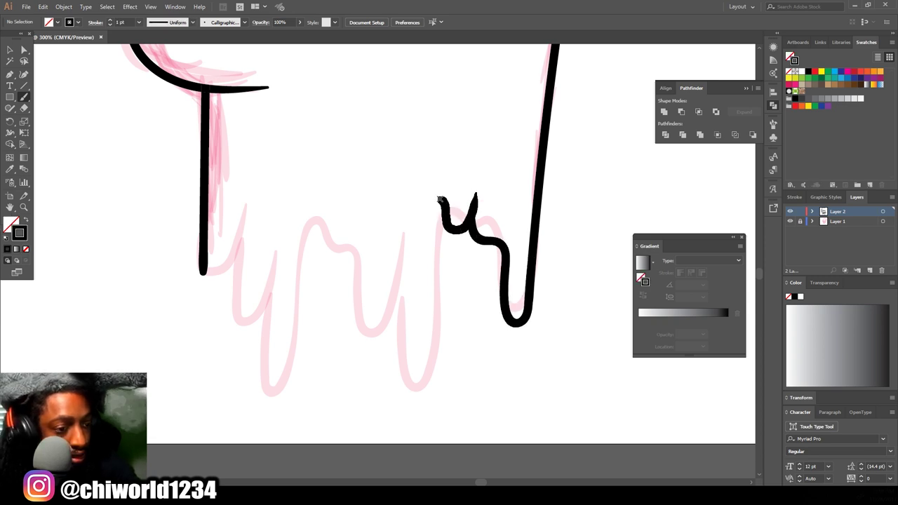
- Undo the long wavy drip and ink the remaining drips from the front neck line across to the back drips
mouse_move(409, 198)
mouse_down()
mouse_move(402, 222)
mouse_move(415, 386)
mouse_move(394, 405)
mouse_move(388, 342)
mouse_up()
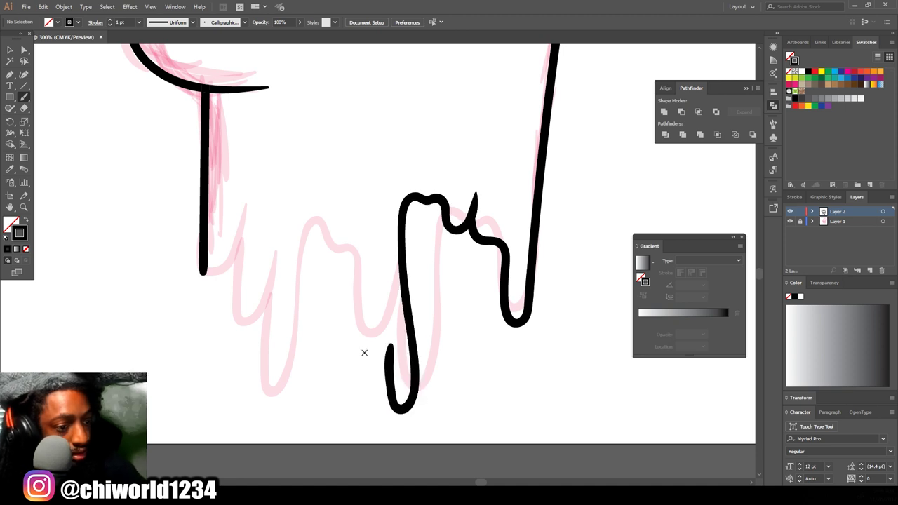
key(ctrl+z)
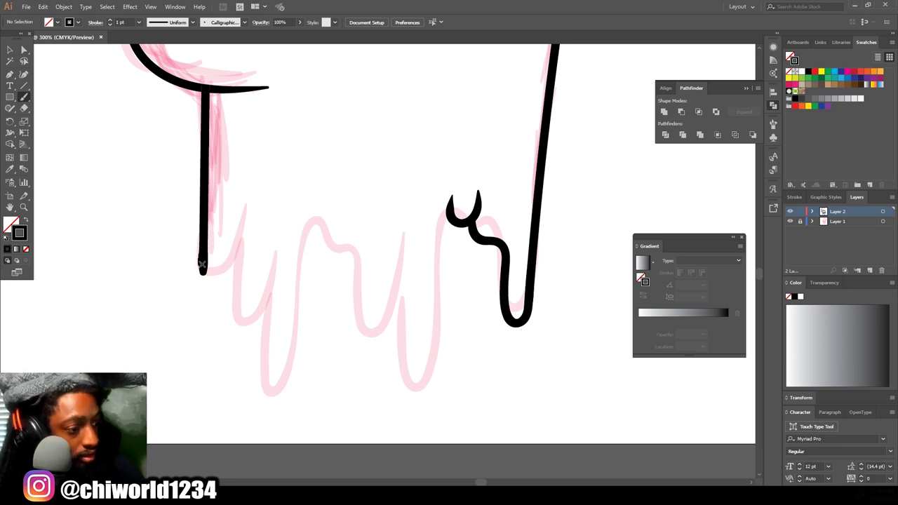
mouse_move(222, 292)
mouse_down()
mouse_move(242, 250)
mouse_move(265, 369)
mouse_move(298, 366)
mouse_move(301, 257)
mouse_move(330, 232)
mouse_move(372, 316)
mouse_move(377, 298)
mouse_up()
mouse_move(378, 256)
mouse_down()
mouse_move(375, 295)
mouse_move(388, 306)
mouse_move(406, 249)
mouse_move(420, 254)
mouse_move(420, 338)
mouse_move(440, 348)
mouse_move(452, 313)
mouse_move(451, 217)
mouse_up()
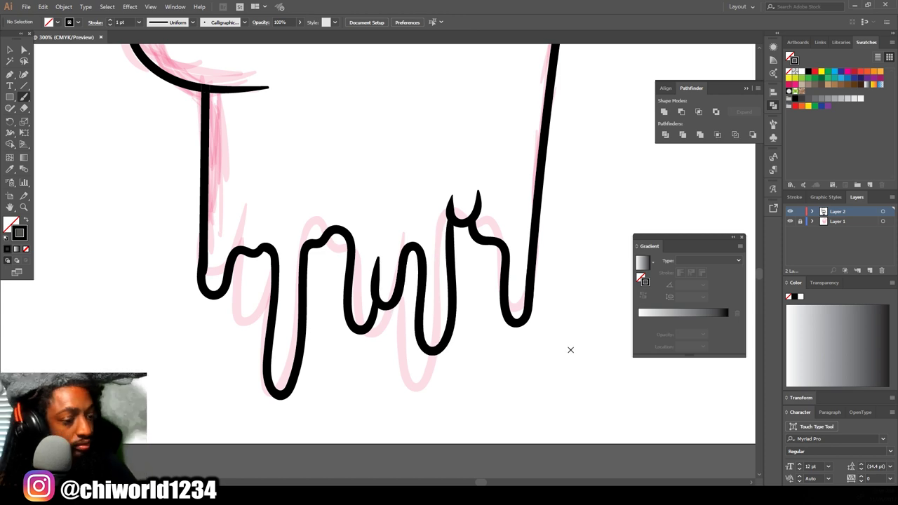
scroll(571, 349, down, 5)
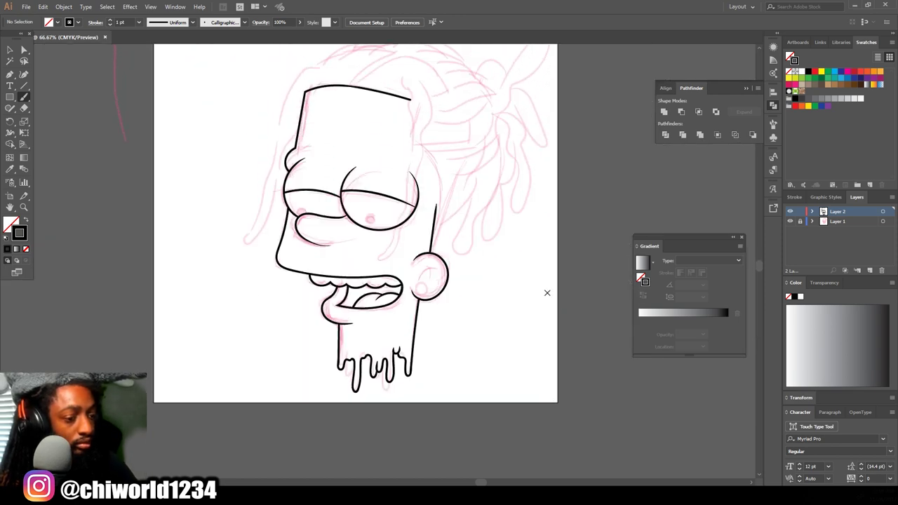
- Ink a round stud on the earlobe and two curved fold lines inside the ear
scroll(548, 296, up, 5)
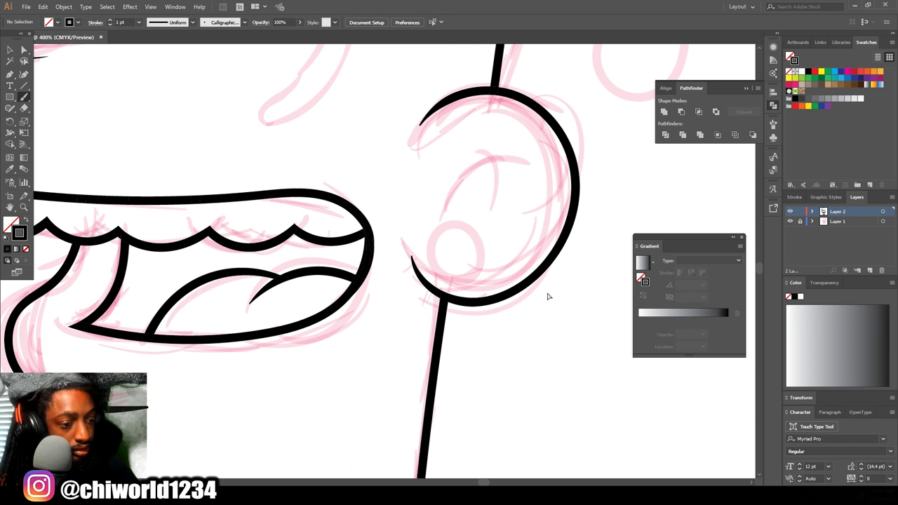
mouse_move(416, 289)
mouse_down()
mouse_move(451, 288)
mouse_move(462, 253)
mouse_move(444, 226)
mouse_move(406, 223)
mouse_move(387, 246)
mouse_move(405, 287)
mouse_move(428, 297)
mouse_move(463, 271)
mouse_up()
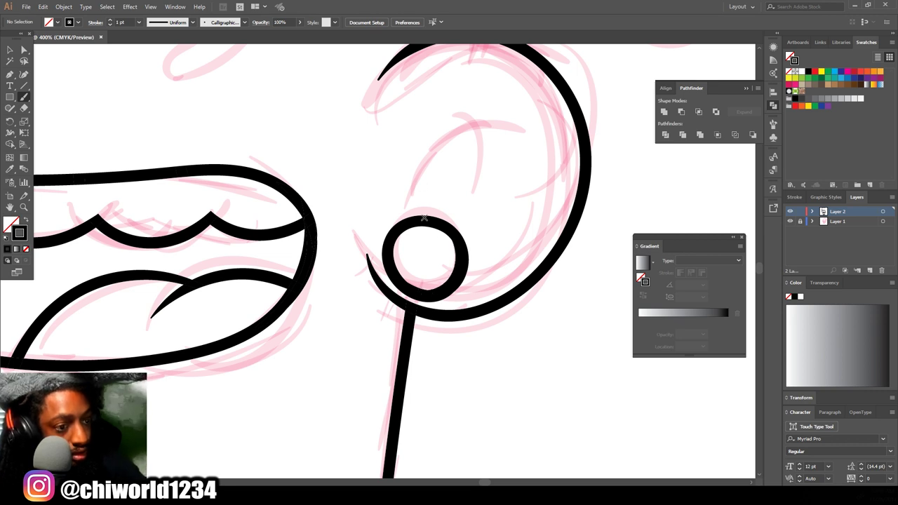
mouse_move(412, 181)
mouse_down()
mouse_move(456, 127)
mouse_move(496, 124)
mouse_move(527, 139)
mouse_up()
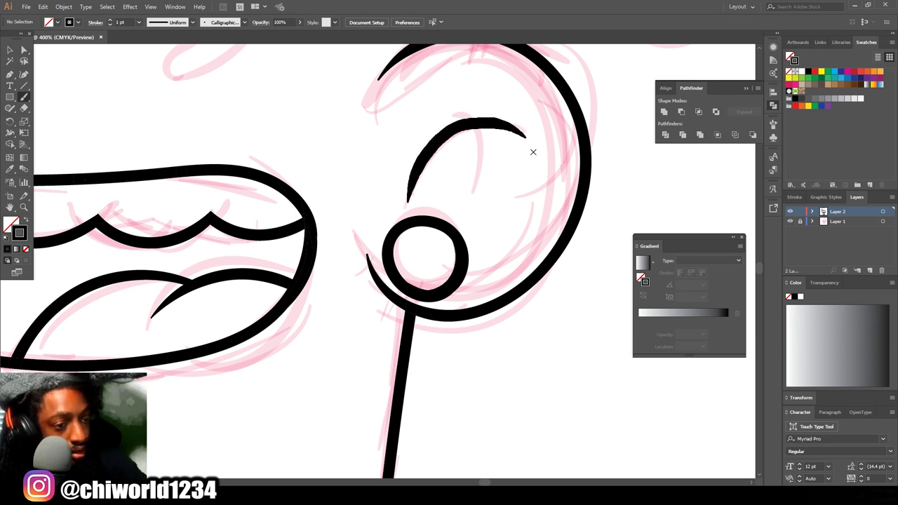
mouse_move(468, 201)
mouse_down()
mouse_move(472, 133)
mouse_move(454, 128)
mouse_up()
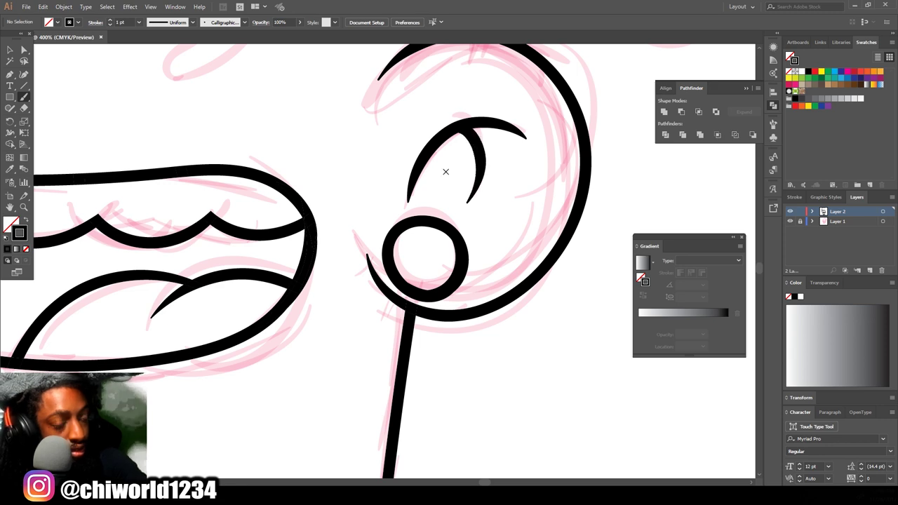
key(ctrl+0)
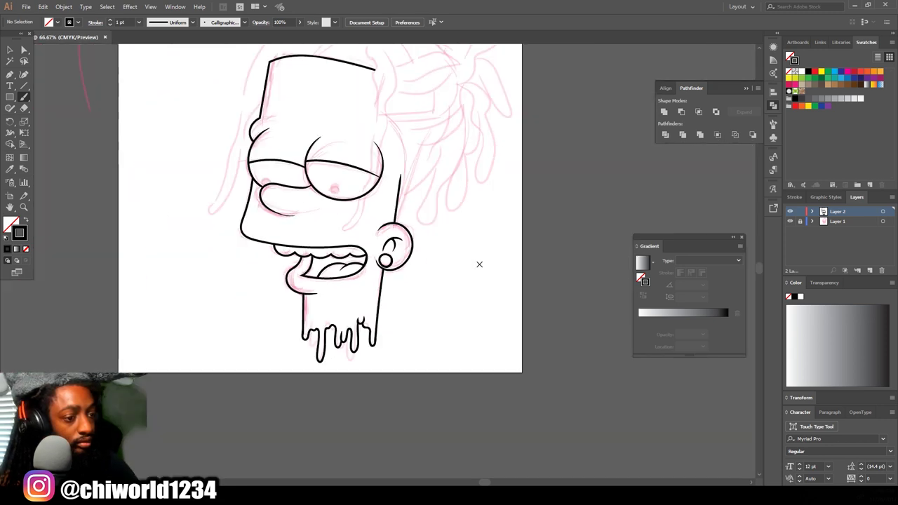
- Extend the head's line above the ear with a stroke curving up toward the hairline
scroll(479, 264, up, 1)
scroll(479, 264, left, 1)
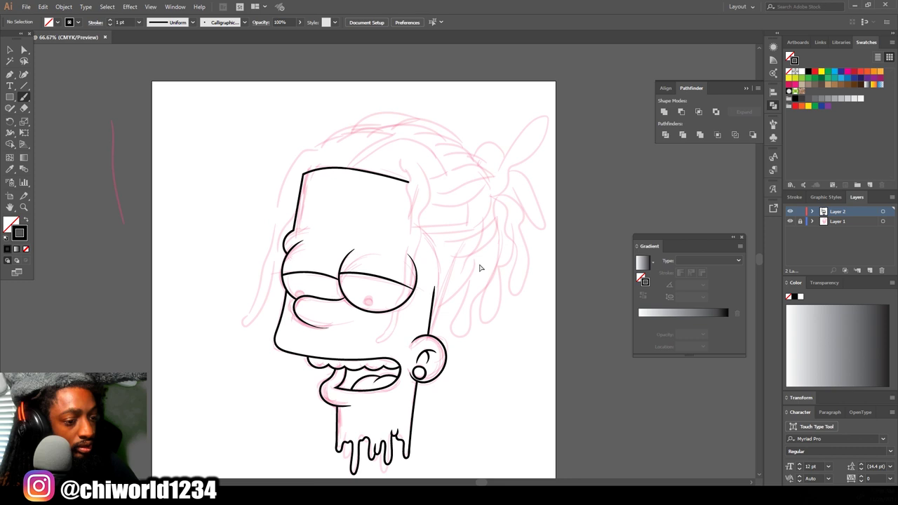
key(ctrl+=)
scroll(479, 263, up, 1)
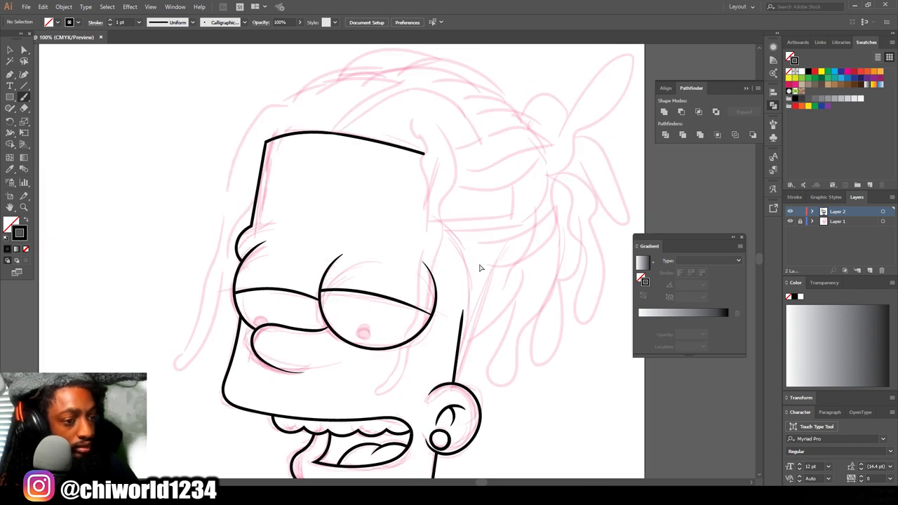
key(ctrl+plus)
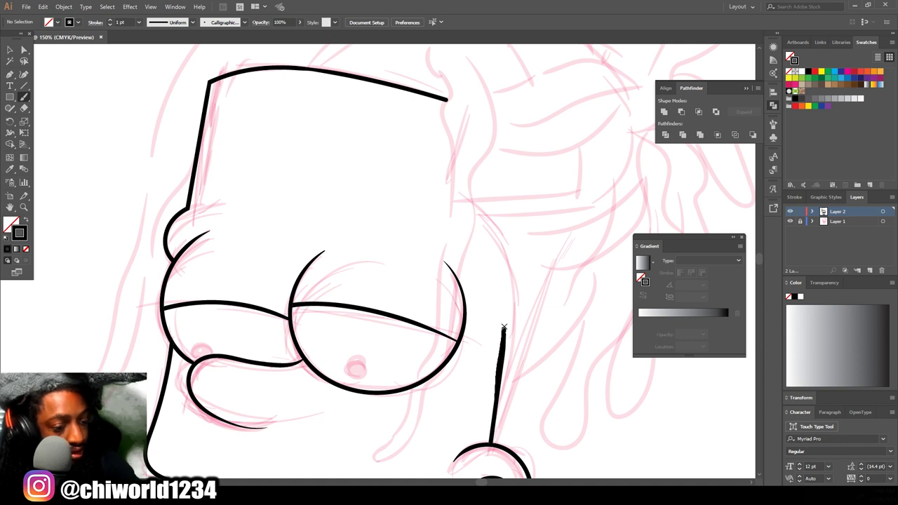
drag(477, 224, 469, 221)
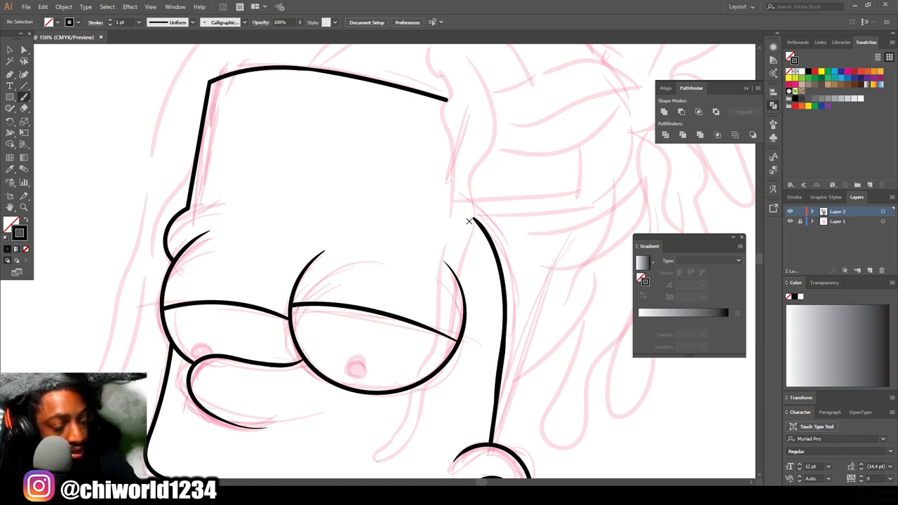
key(ctrl+minus)
key(ctrl+minus)
key(ctrl+minus)
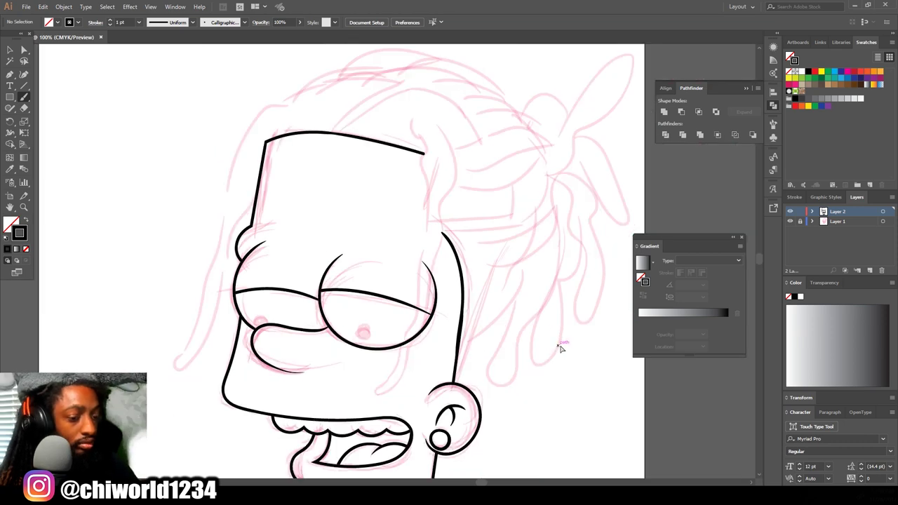
key(ctrl+plus)
key(ctrl+plus)
key(ctrl+plus)
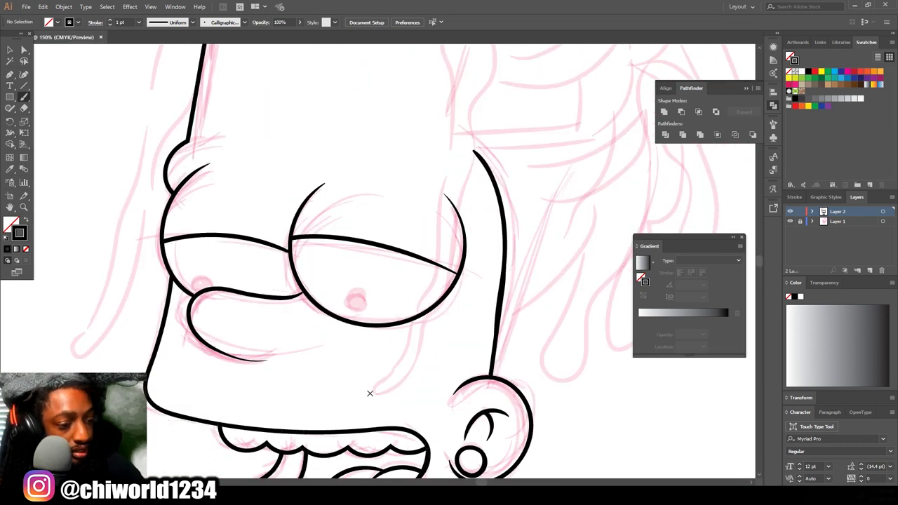
mouse_move(417, 362)
mouse_down()
mouse_move(448, 293)
mouse_move(485, 77)
mouse_up()
scroll(486, 77, up, 2)
mouse_move(486, 189)
mouse_down()
mouse_move(473, 88)
mouse_move(449, 65)
mouse_up()
scroll(543, 345, down, 2)
key(ctrl+z)
scroll(542, 346, up, 1)
key(ctrl+z)
key(ctrl+minus)
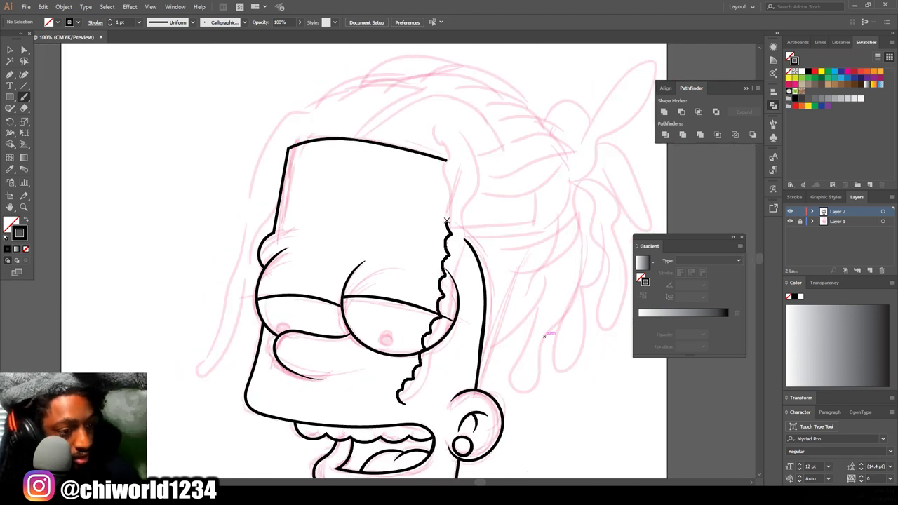
- Ink the dreadlock hanging over the near eye with bumpy front and back edges from above the forehead to its tip
drag(395, 401, 399, 401)
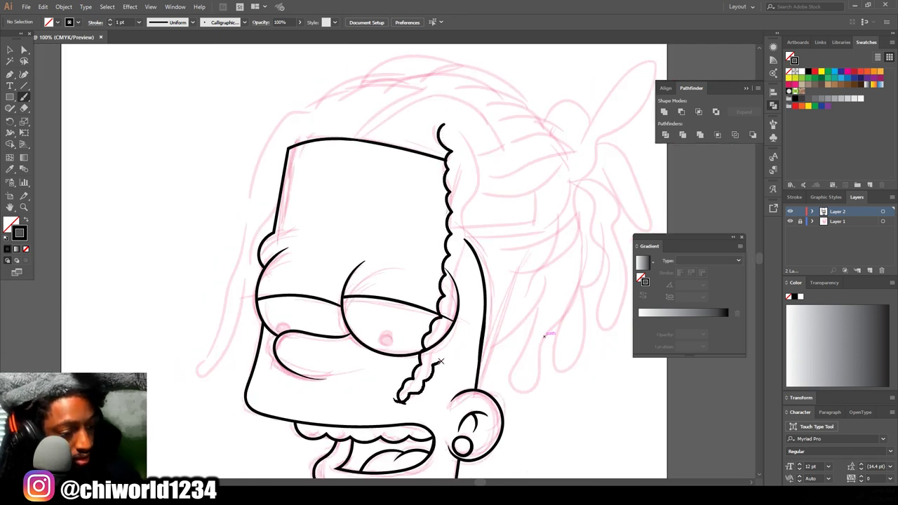
drag(470, 155, 446, 112)
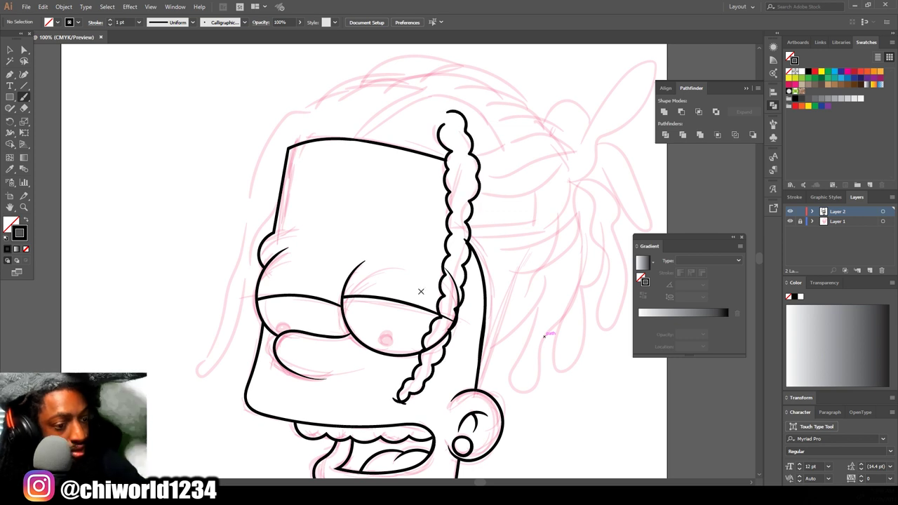
- Ink the dreadlock hanging in front of the face with bumpy edges, from its tip up over the forehead's front corner
key(ctrl+minus)
key(ctrl+plus)
scroll(315, 183, up, 1)
drag(285, 276, 264, 352)
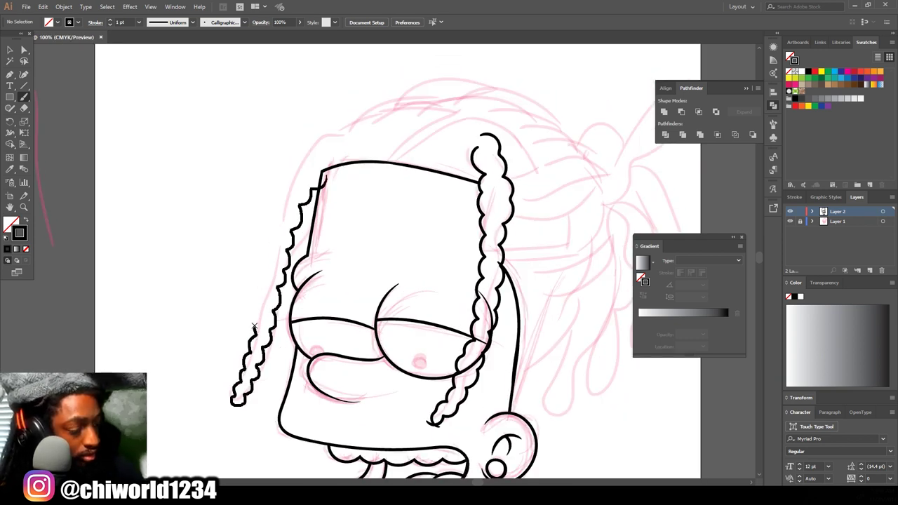
drag(339, 137, 367, 133)
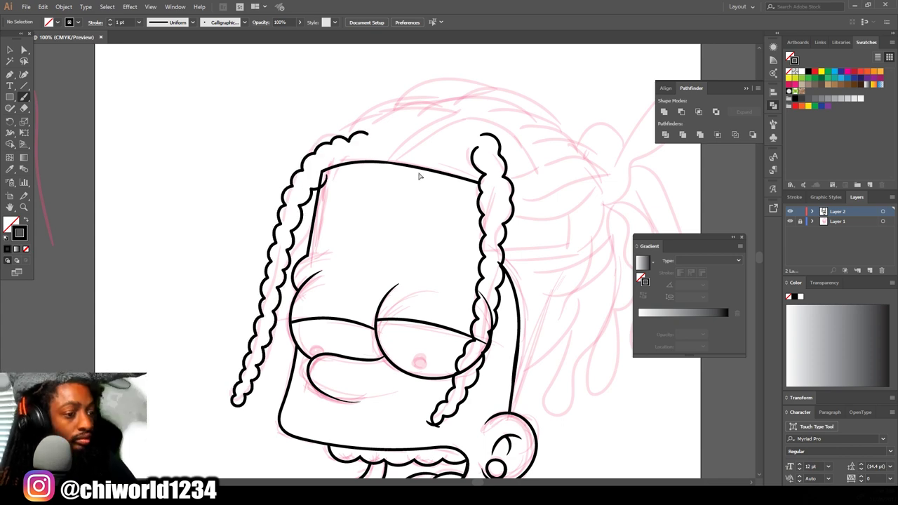
- Expand the brush strokes of the whole drawing and divide the artwork into separate pieces with Pathfinder
key(ctrl+minus)
key(ctrl+plus)
click(10, 50)
drag(198, 60, 569, 376)
click(63, 7)
click(91, 118)
click(665, 135)
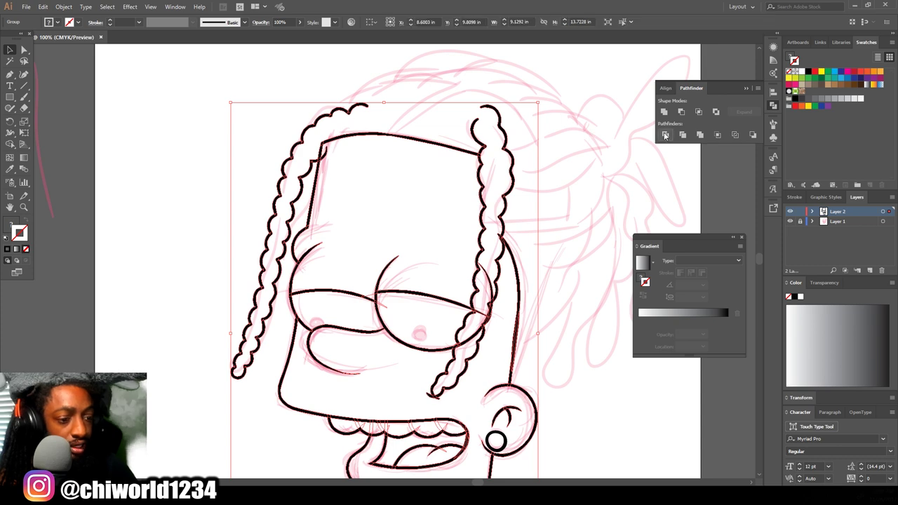
- Delete the eye outline pieces crossing inside the near-eye dreadlock and the stray stroke ends at its tip
click(24, 52)
scroll(531, 297, down, 1)
click(531, 297)
scroll(497, 298, up, 2)
click(465, 208)
key(Delete)
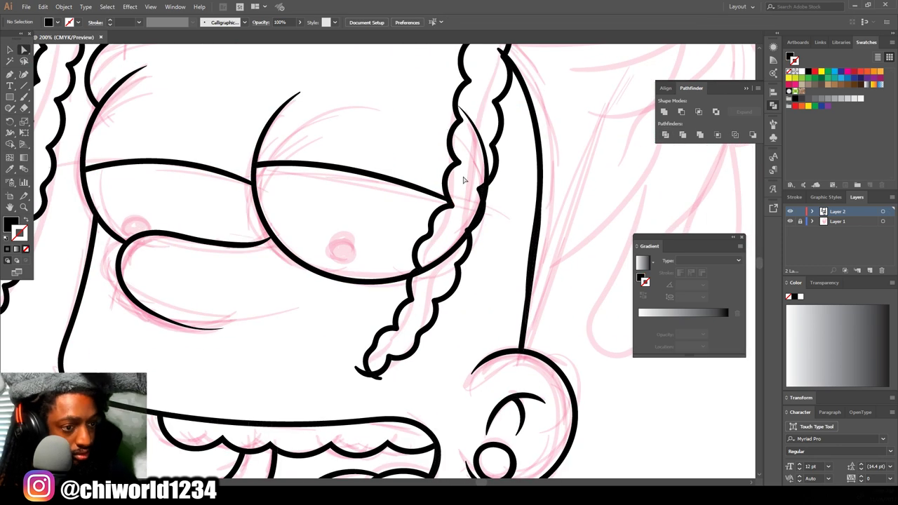
click(479, 145)
key(Delete)
click(456, 250)
key(Delete)
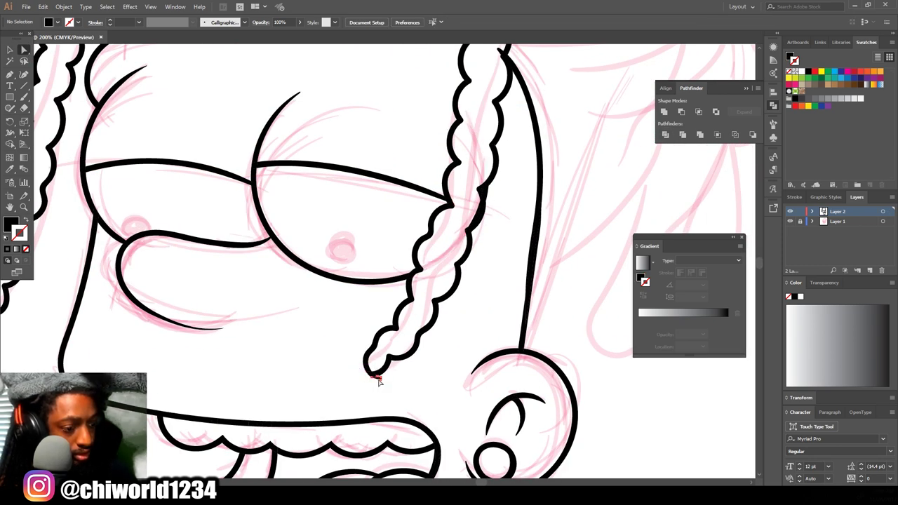
scroll(378, 381, down, 1)
scroll(312, 341, up, 3)
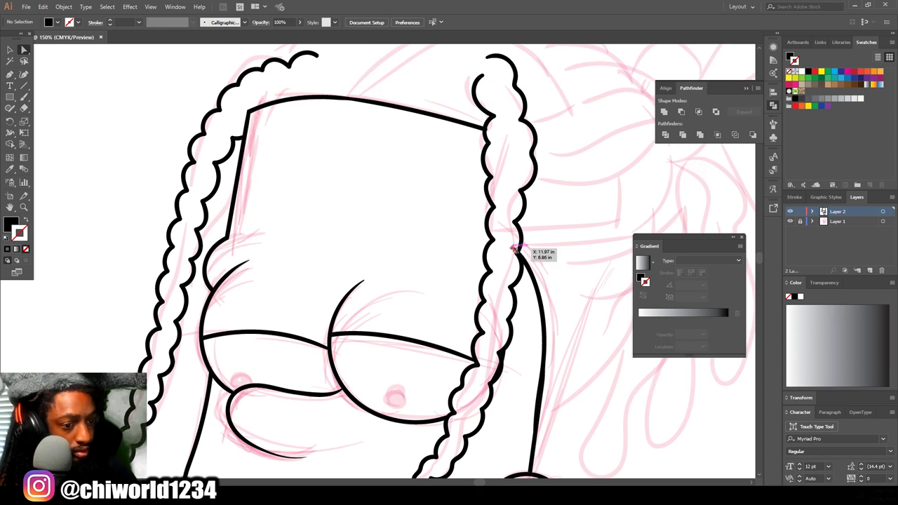
- Ink two roughly parallel parting lines curving from the forehead's upper edge over the crown
scroll(580, 289, down, 4)
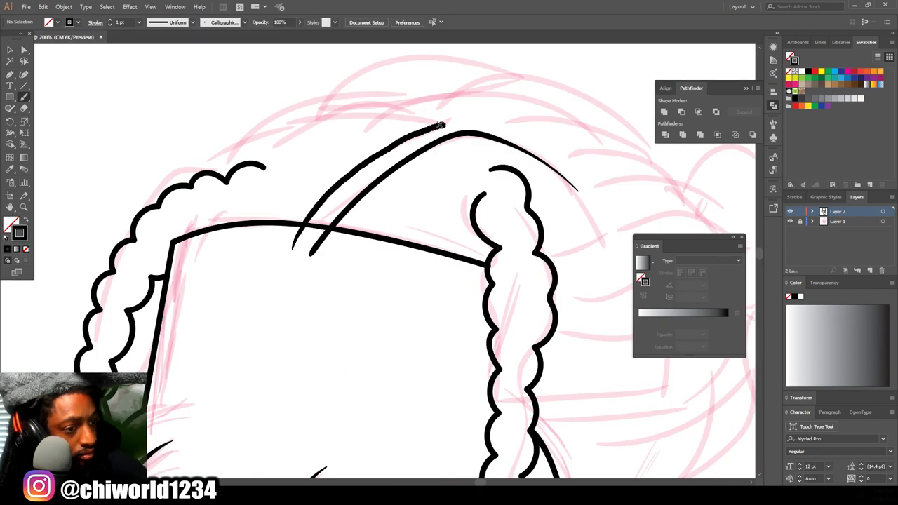
scroll(440, 125, down, 4)
scroll(445, 371, up, 4)
- Ink the bumpy upper braid running back from the near-eye dreadlock, with the parting lines above it
drag(345, 272, 526, 241)
mouse_move(330, 223)
mouse_down()
mouse_move(477, 209)
mouse_move(509, 214)
mouse_up()
drag(383, 214, 302, 109)
mouse_move(284, 79)
mouse_down()
mouse_move(409, 201)
mouse_move(449, 198)
mouse_up()
- Ink the large dreadlock behind the head with bumpy edges, from above the ear up to the back of the head
scroll(449, 199, down, 3)
scroll(501, 301, up, 2)
mouse_move(363, 432)
mouse_down()
mouse_move(387, 424)
mouse_move(518, 159)
mouse_up()
mouse_move(359, 399)
mouse_down()
mouse_move(531, 167)
mouse_move(366, 230)
mouse_move(496, 148)
mouse_up()
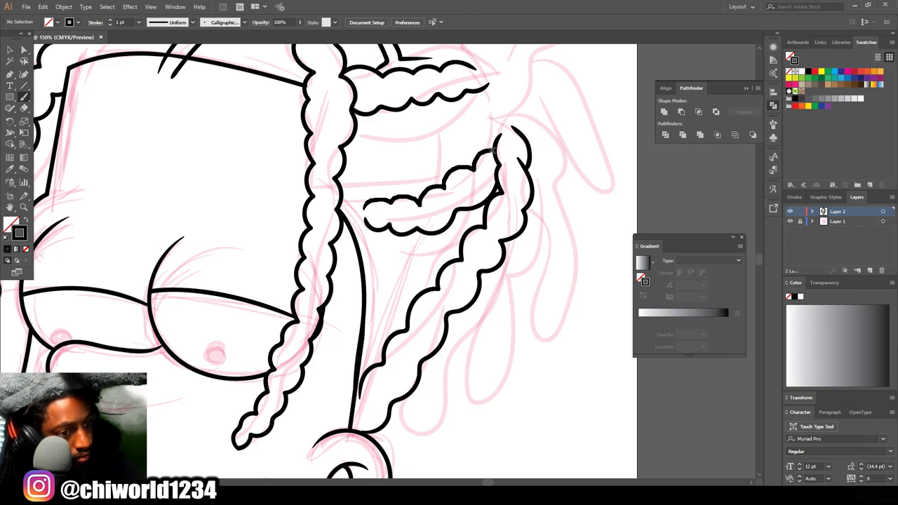
- Ink the bumpy outer edge of a narrower dreadlock tucked behind the large one above the ear
scroll(531, 351, down, 2)
scroll(401, 248, up, 3)
mouse_move(296, 237)
mouse_down()
mouse_move(321, 250)
mouse_move(486, 138)
mouse_move(296, 208)
mouse_up()
scroll(424, 266, down, 4)
scroll(404, 336, up, 4)
mouse_move(390, 329)
mouse_down()
mouse_move(477, 234)
mouse_move(523, 132)
mouse_up()
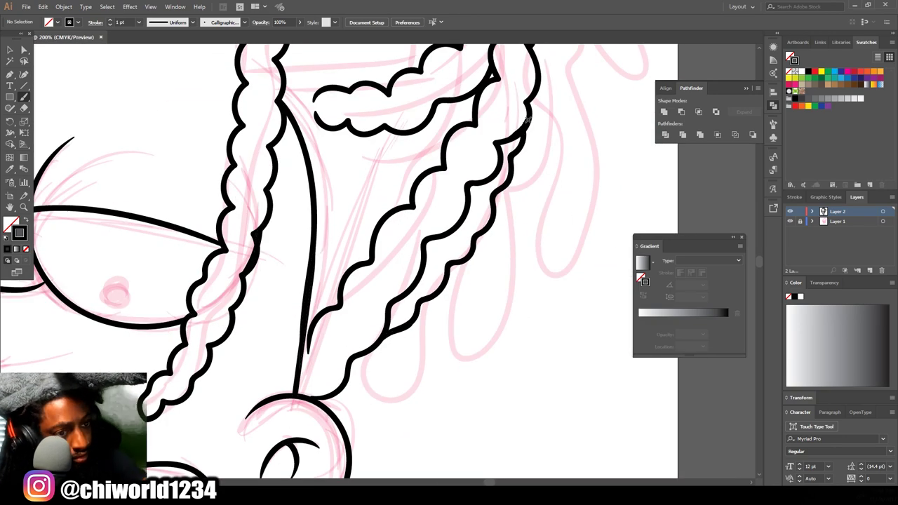
- Ink the bumpy braid low on the side of the head and the braid running down the back of the crown
scroll(491, 246, down, 2)
scroll(400, 248, up, 3)
mouse_move(411, 254)
mouse_down()
mouse_move(267, 341)
mouse_move(234, 339)
mouse_up()
drag(230, 313, 283, 269)
scroll(264, 311, up, 2)
scroll(430, 352, down, 2)
scroll(432, 349, up, 1)
scroll(272, 263, up, 1)
mouse_move(200, 159)
mouse_down()
mouse_move(299, 169)
mouse_move(351, 203)
mouse_up()
drag(256, 125, 315, 173)
- Ink the second side braid with bumpy edges and a rounded end where the braids gather
scroll(378, 261, down, 1)
scroll(477, 361, up, 2)
mouse_move(273, 300)
mouse_down()
mouse_move(457, 277)
mouse_move(463, 289)
mouse_up()
drag(477, 270, 464, 228)
mouse_move(443, 243)
mouse_down()
mouse_move(446, 253)
mouse_move(261, 279)
mouse_up()
- Ink the parting lines and short cross partings in the gaps between the side braids
scroll(374, 261, down, 3)
scroll(383, 235, up, 3)
drag(428, 214, 416, 182)
mouse_move(408, 225)
mouse_down()
mouse_move(385, 181)
mouse_move(285, 214)
mouse_up()
drag(372, 460, 288, 453)
drag(436, 178, 421, 153)
drag(451, 170, 438, 157)
- Ink the paired parting lines running back from the head's edge beneath the side braids
key(ctrl+minus)
key(ctrl+minus)
key(ctrl+minus)
key(ctrl+minus)
drag(459, 449, 494, 388)
key(ctrl+equal)
key(ctrl+equal)
key(ctrl+equal)
key(ctrl+equal)
drag(322, 288, 501, 249)
drag(321, 267, 504, 225)
key(ctrl+minus)
key(ctrl+minus)
key(ctrl+minus)
key(ctrl+minus)
key(ctrl+minus)
drag(425, 357, 459, 380)
- Select all artwork, expand the newly inked strokes and divide everything with Pathfinder
key(v)
key(ctrl+a)
key(ctrl+equal)
key(ctrl+equal)
click(64, 7)
click(117, 118)
click(665, 134)
- Delete the parting line ends overlapping the forehead's upper edge and the head line above the ear
key(a)
drag(359, 167, 332, 156)
key(Delete)
drag(469, 327, 454, 316)
key(Delete)
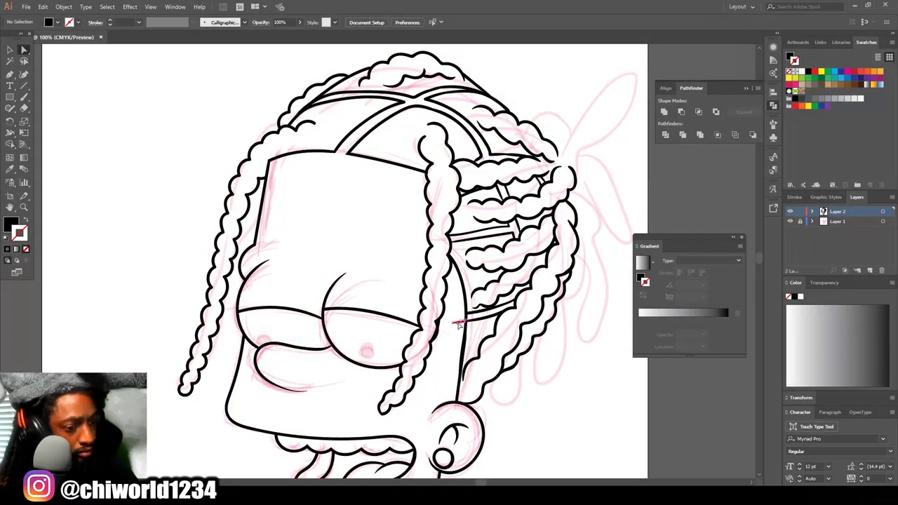
- Ink a long wavy ponytail dreadlock extending from the gather at the back of the head past the artboard's edge
key(ctrl+minus)
key(ctrl+minus)
key(ctrl+equal)
key(ctrl+minus)
scroll(520, 257, down, 1)
key(ctrl+equal)
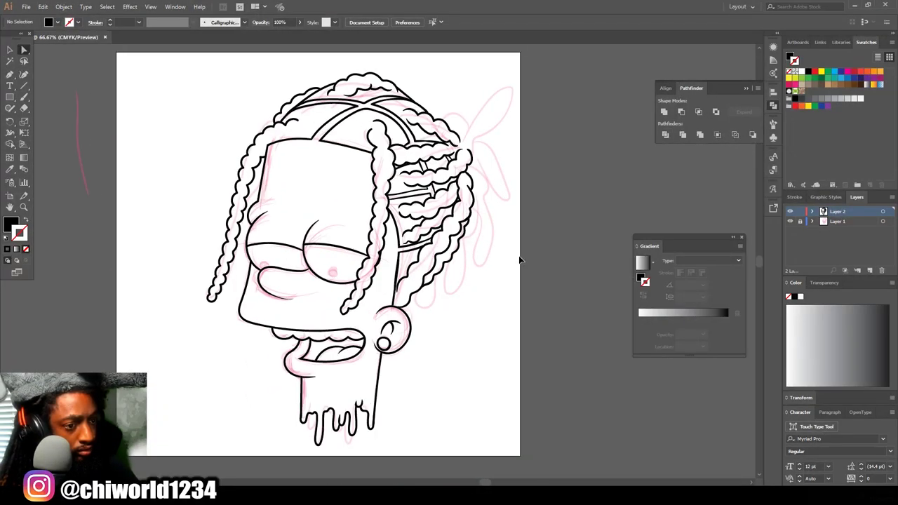
scroll(520, 257, right, 1)
key(b)
key(ctrl+equal)
key(ctrl+equal)
key(ctrl+equal)
scroll(430, 117, right, 3)
mouse_move(430, 117)
mouse_down()
mouse_move(381, 453)
mouse_move(411, 191)
mouse_up()
key(ctrl+minus)
key(ctrl+minus)
key(ctrl+minus)
key(ctrl+minus)
scroll(393, 204, up, 3)
drag(355, 200, 610, 177)
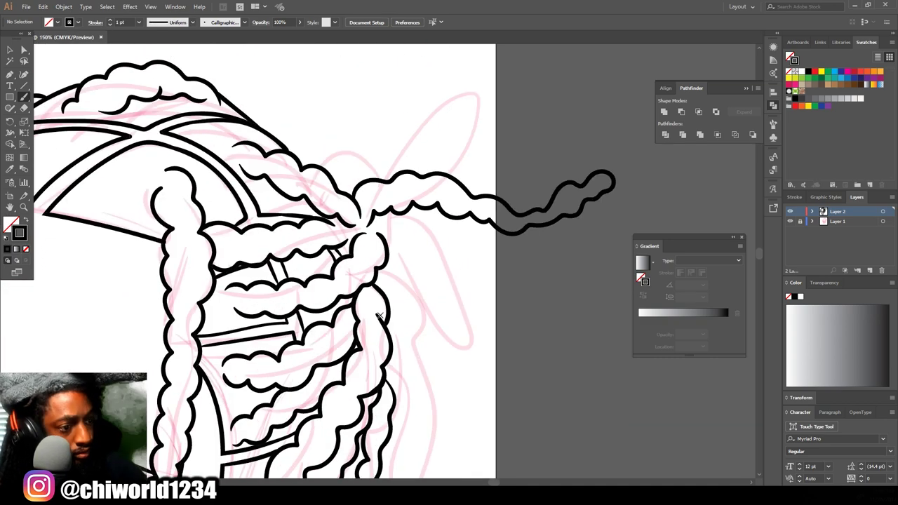
- Ink a ponytail dreadlock rising upward from the gather and a long bumpy one hanging down from it
scroll(445, 341, up, 1)
scroll(444, 342, up, 2)
mouse_move(571, 232)
mouse_down()
mouse_move(606, 121)
mouse_move(456, 236)
mouse_move(381, 199)
mouse_up()
key(ctrl+minus)
key(ctrl+minus)
key(ctrl+minus)
scroll(433, 395, up, 2)
mouse_move(434, 110)
mouse_down()
mouse_move(442, 118)
mouse_move(467, 390)
mouse_move(442, 330)
mouse_move(421, 162)
mouse_up()
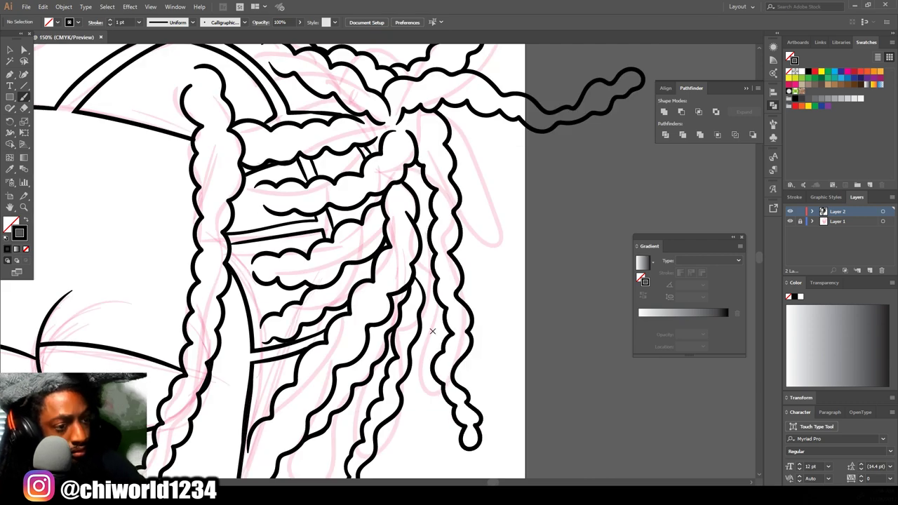
- Ink more bumpy dreadlocks hanging from the gather, with the outermost one reaching past the artboard's edge
scroll(539, 390, down, 2)
scroll(428, 308, up, 3)
mouse_move(425, 279)
mouse_down()
mouse_move(406, 373)
mouse_move(405, 308)
mouse_up()
scroll(407, 309, up, 4)
mouse_move(481, 70)
mouse_down()
mouse_move(533, 185)
mouse_move(609, 456)
mouse_move(512, 200)
mouse_move(457, 98)
mouse_up()
scroll(593, 363, down, 2)
ctrl+click(469, 247)
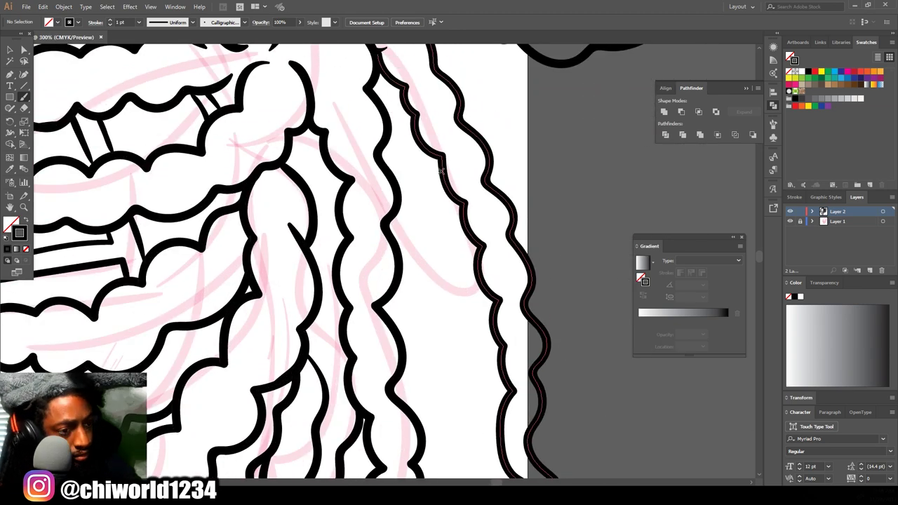
- Fill the gaps between the hanging ponytail dreadlocks with additional bumpy strands
drag(463, 205, 396, 386)
mouse_move(399, 331)
mouse_down()
mouse_move(388, 147)
mouse_move(373, 86)
mouse_up()
key(ctrl+minus)
key(ctrl+minus)
drag(475, 371, 442, 372)
mouse_move(343, 204)
mouse_down()
mouse_move(391, 237)
mouse_move(463, 265)
mouse_move(343, 177)
mouse_up()
- Ink the remaining ponytail dreadlocks so that they fan outward and upward from the gather
scroll(378, 281, down, 2)
scroll(427, 362, up, 2)
mouse_move(519, 297)
mouse_down()
mouse_move(533, 249)
mouse_move(486, 273)
mouse_up()
key(ctrl+minus)
key(ctrl+minus)
key(ctrl+minus)
scroll(392, 263, up, 4)
mouse_move(400, 272)
mouse_down()
mouse_move(309, 160)
mouse_move(351, 241)
mouse_up()
key(ctrl+minus)
key(ctrl+minus)
key(ctrl+minus)
key(ctrl+minus)
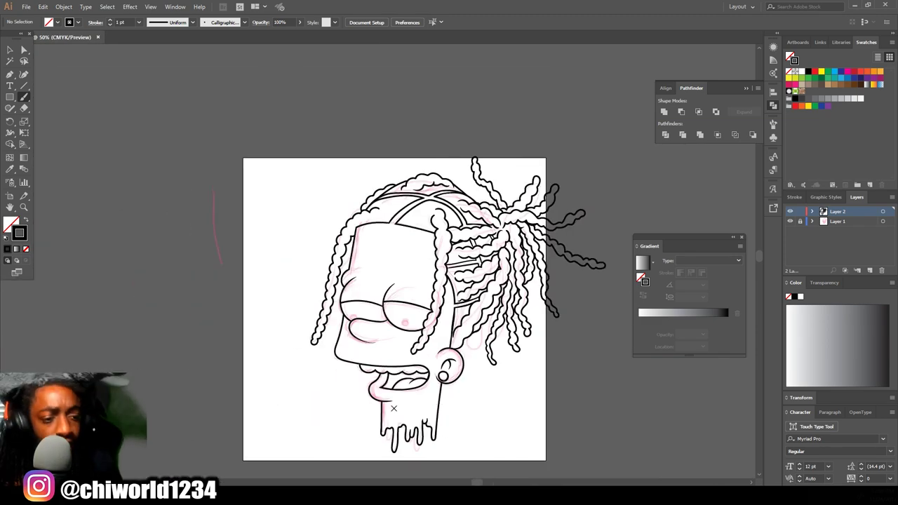
- Switch to the Pencil tool with new strokes filled and paths closing within 20 pixels, using a black fill and no stroke
click(23, 110)
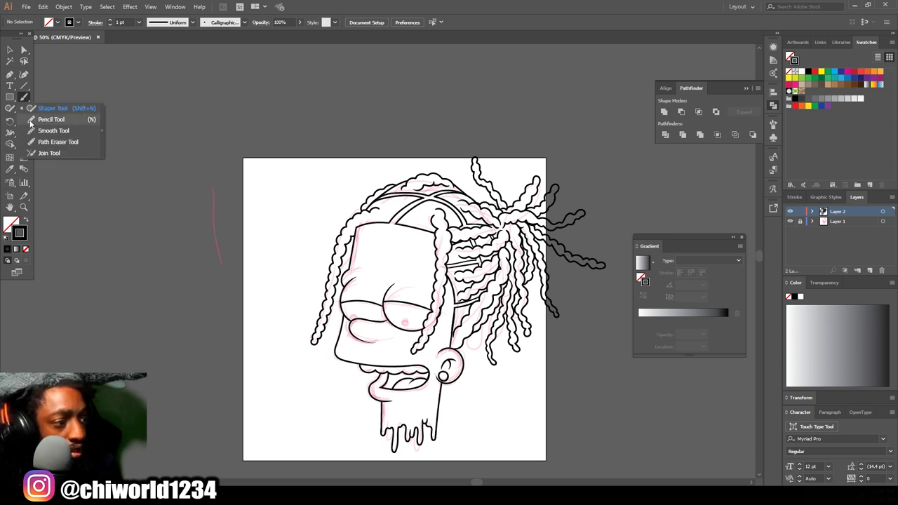
click(31, 120)
double_click(9, 109)
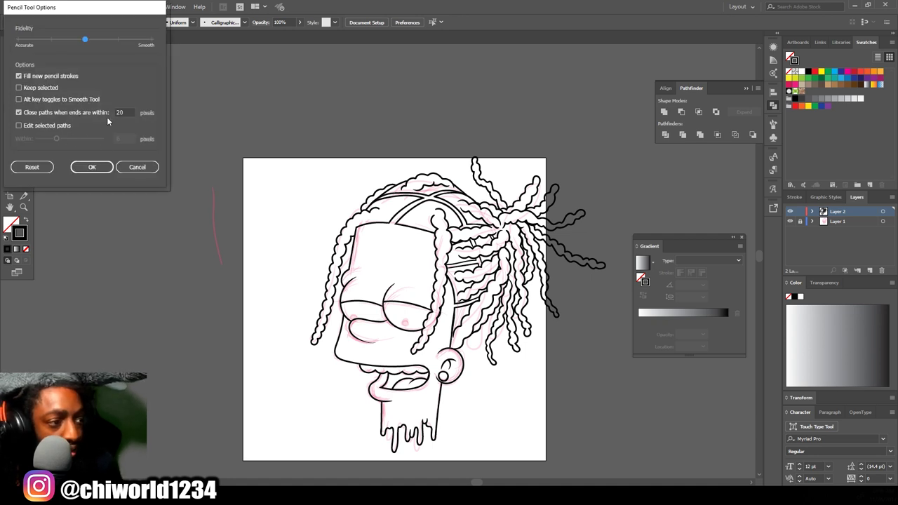
click(91, 168)
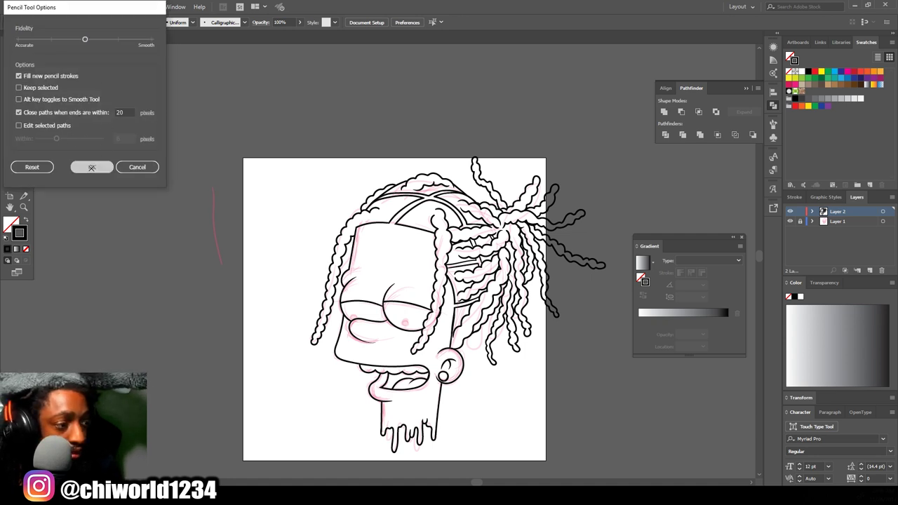
click(25, 221)
scroll(259, 313, down, 5)
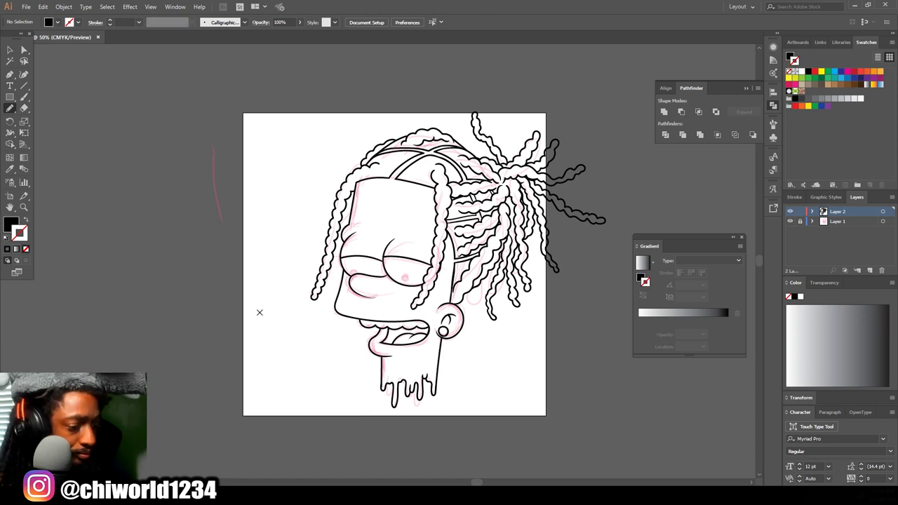
- Fill the mouth opening between the teeth, lip and tongue with a solid black pencil shape
key(ctrl+plus)
scroll(384, 324, up, 6)
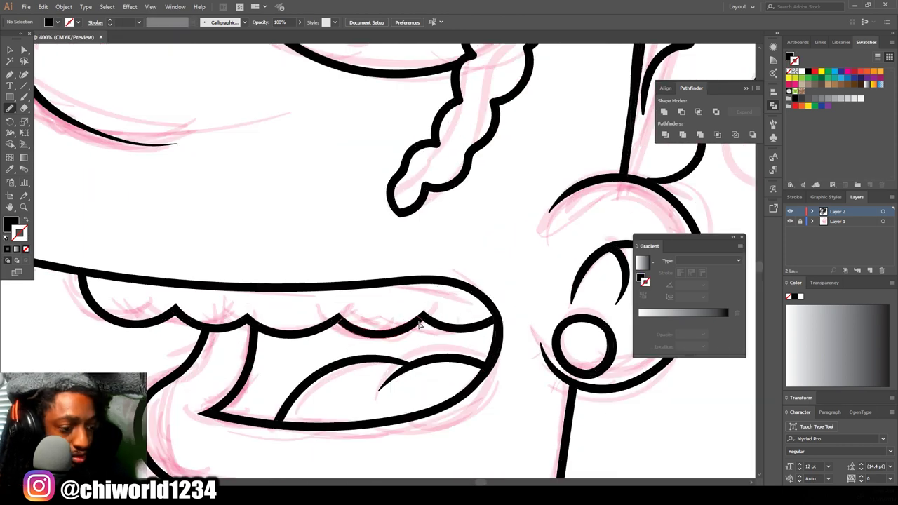
scroll(419, 314, down, 1)
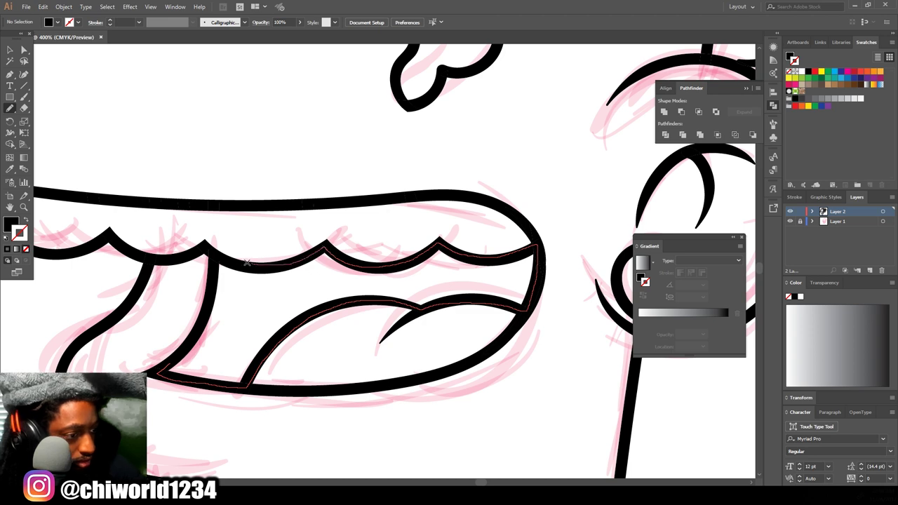
drag(200, 328, 169, 360)
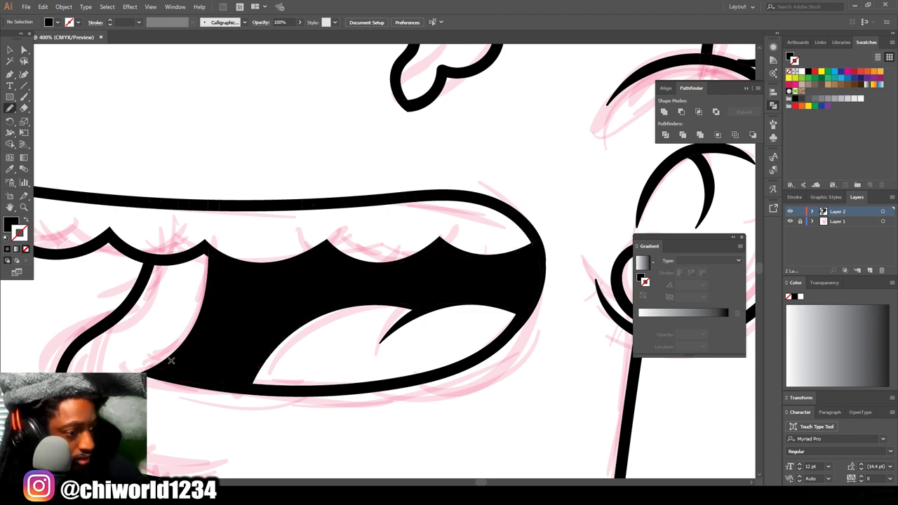
- Draw a solid black circular pupil about 0.45 in wide over the sketched pupil in the near eye
scroll(268, 471, down, 5)
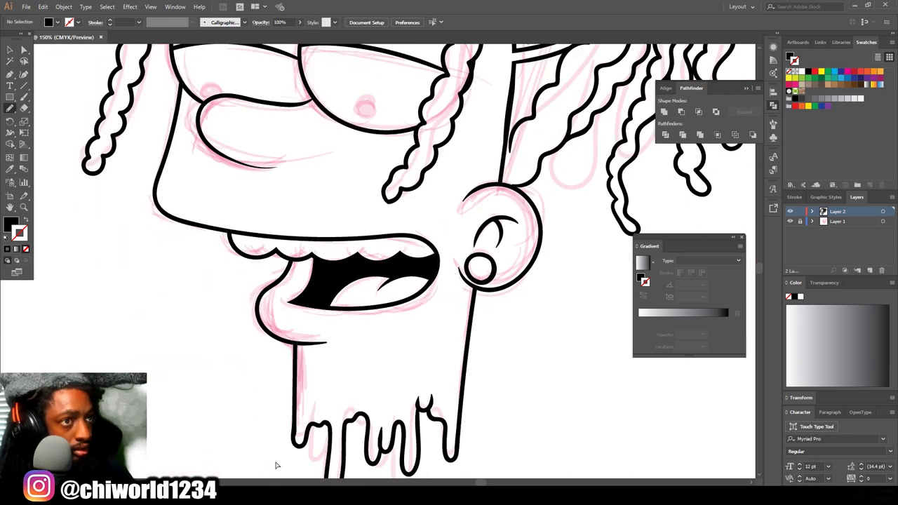
key(ctrl+plus)
key(ctrl+plus)
key(ctrl+plus)
key(ctrl+plus)
key(ctrl+plus)
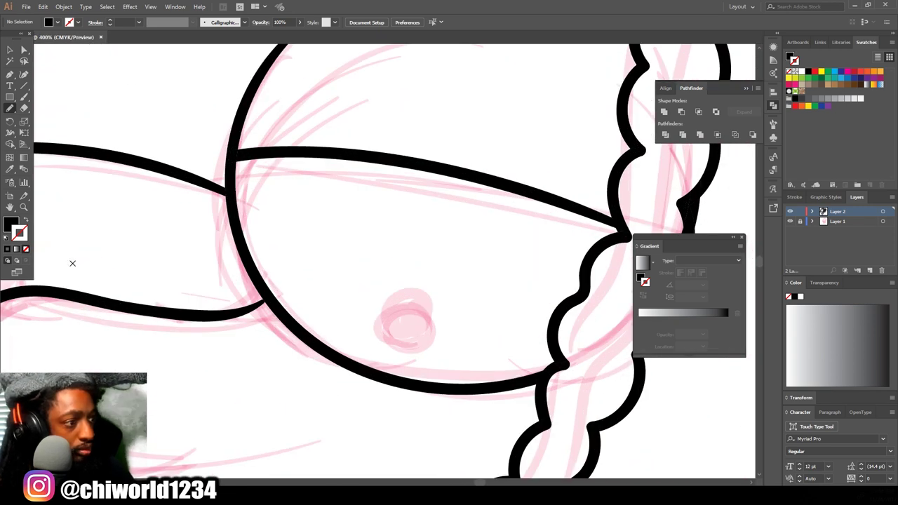
drag(11, 98, 42, 116)
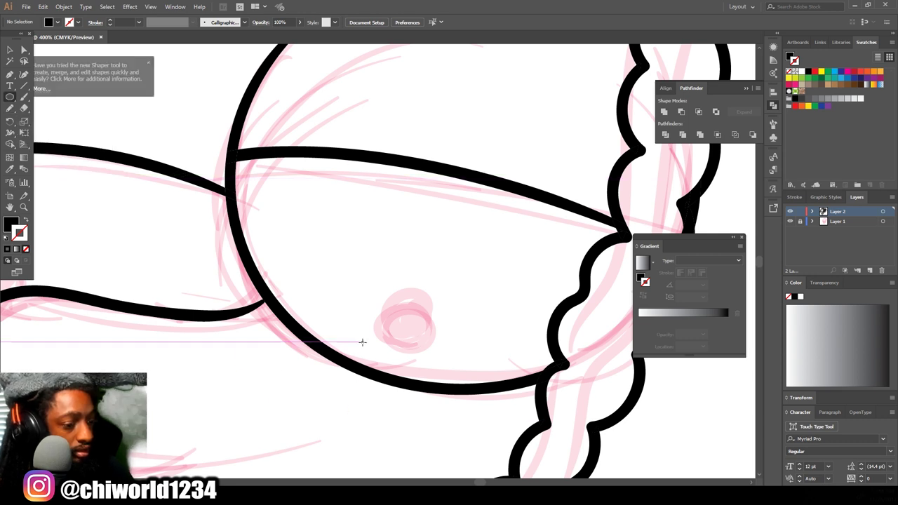
mouse_move(376, 351)
mouse_down()
mouse_move(444, 301)
mouse_move(437, 293)
mouse_up()
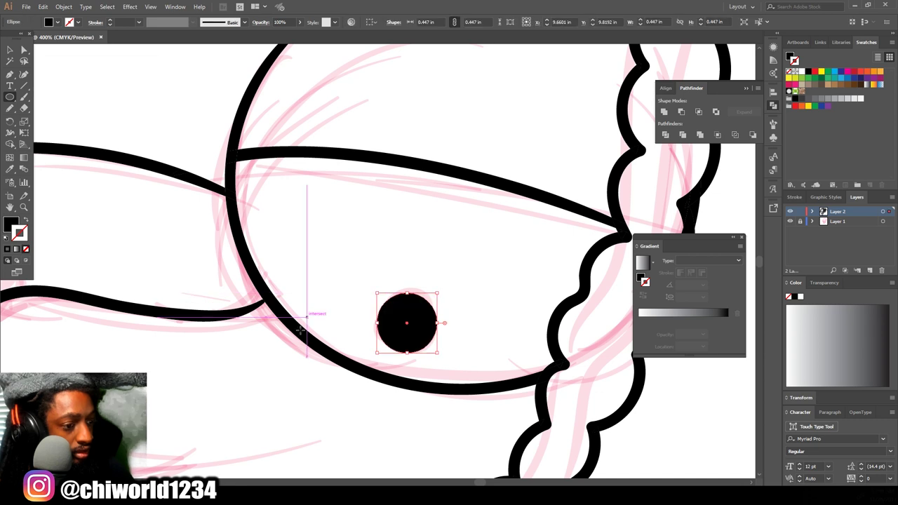
key(ctrl+minus)
scroll(272, 369, left, 5)
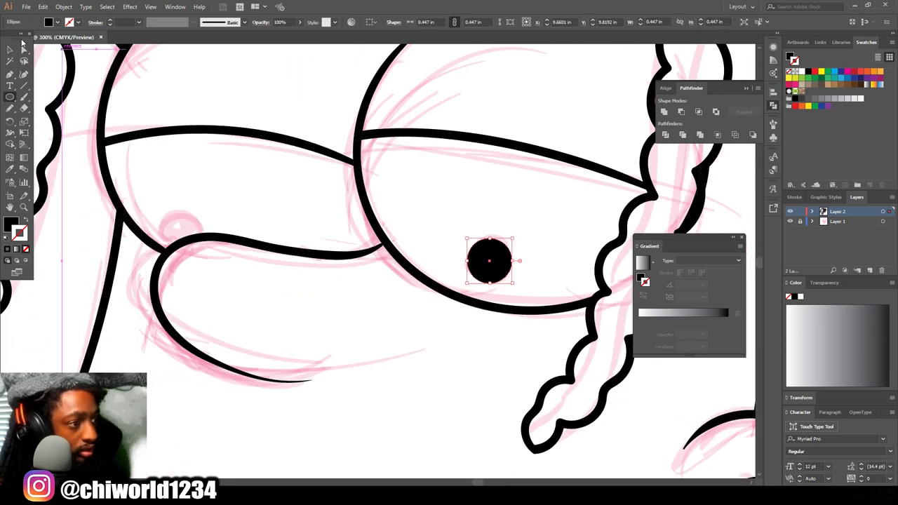
click(10, 50)
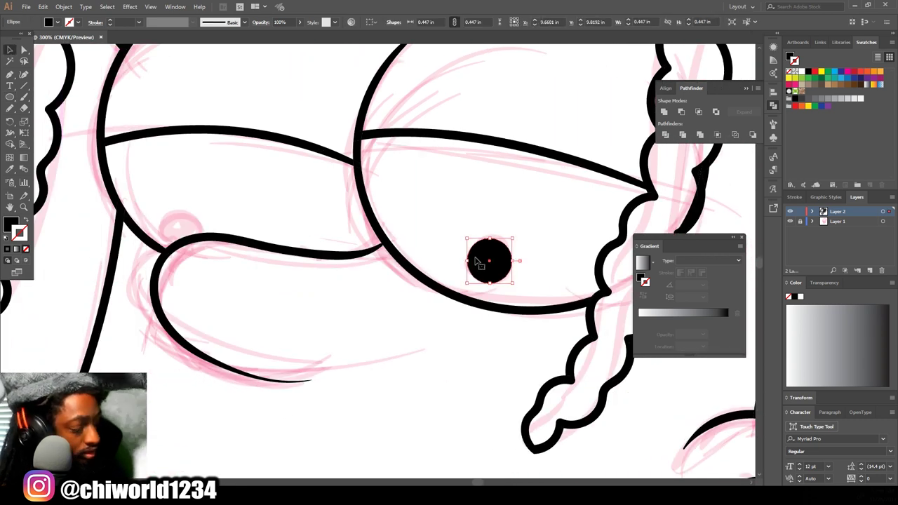
- Duplicate the black pupil into the far eye, placing it in the lower corner beside the nose
drag(500, 266, 179, 233)
click(267, 306)
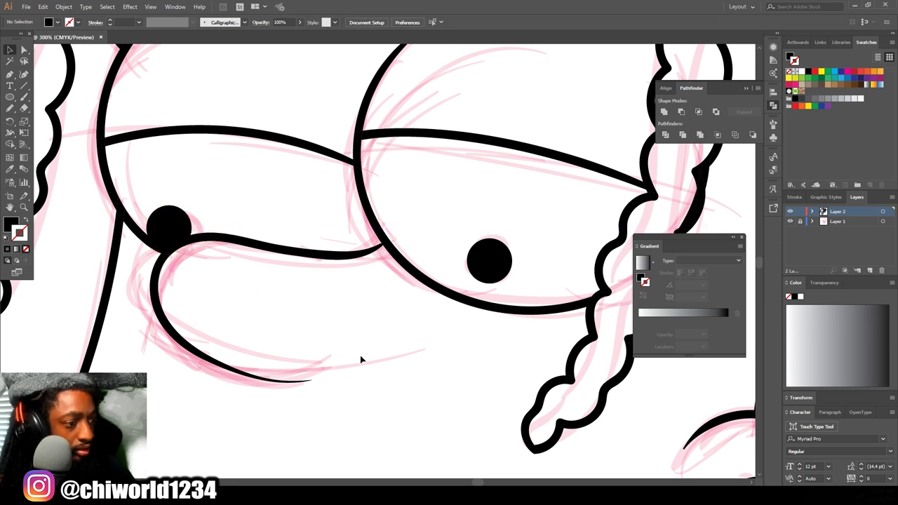
key(ctrl+minus)
key(ctrl+minus)
key(ctrl+minus)
key(ctrl+minus)
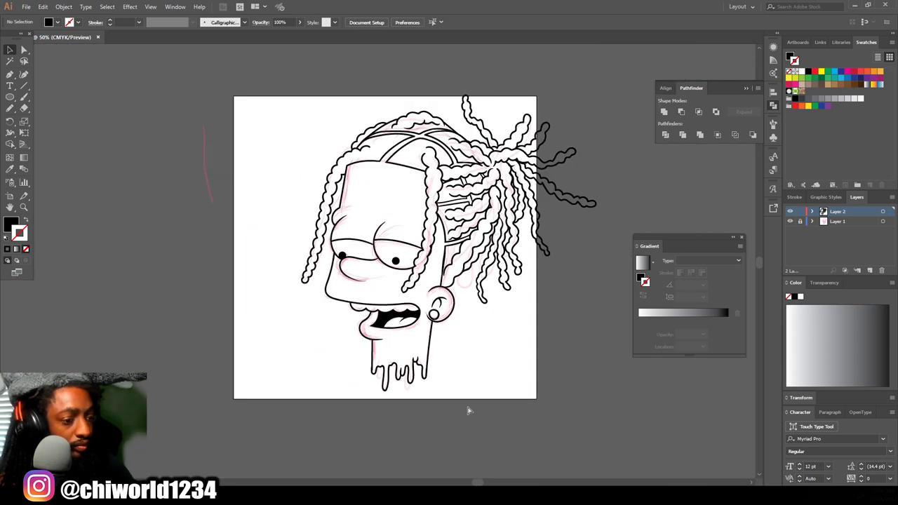
scroll(484, 407, up, 1)
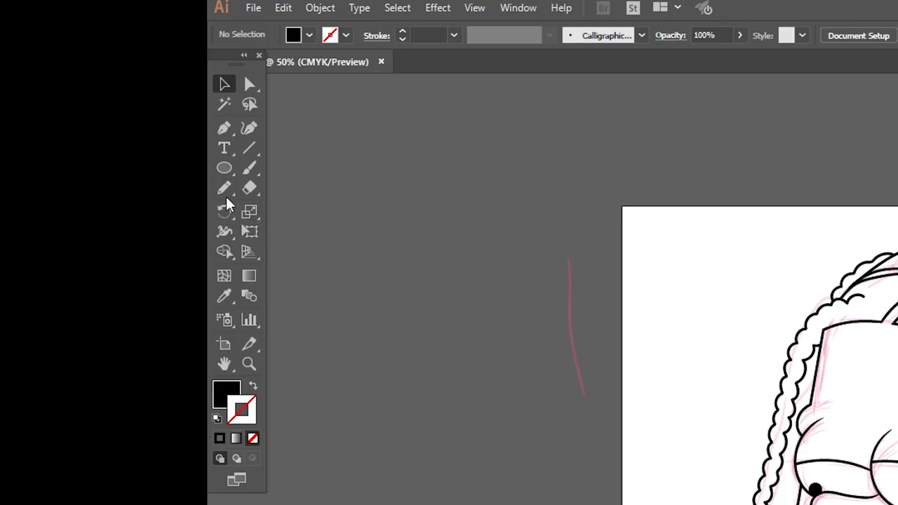
- Draw a solid black pencil drip filling the gap beside the last drip on the ear side of the neck's edge
click(225, 188)
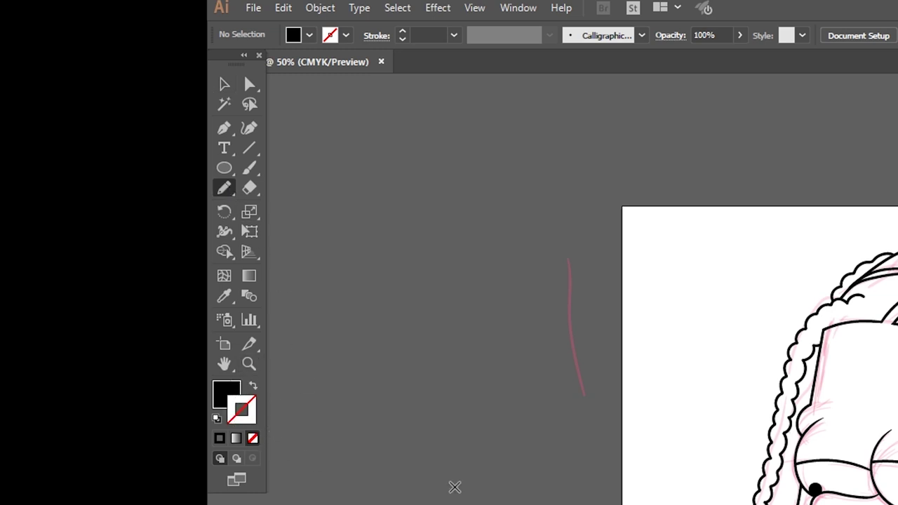
scroll(337, 463, down, 5)
scroll(757, 295, down, 3)
key(ctrl+plus)
key(ctrl+plus)
key(ctrl+plus)
key(ctrl+plus)
key(ctrl+plus)
key(ctrl+plus)
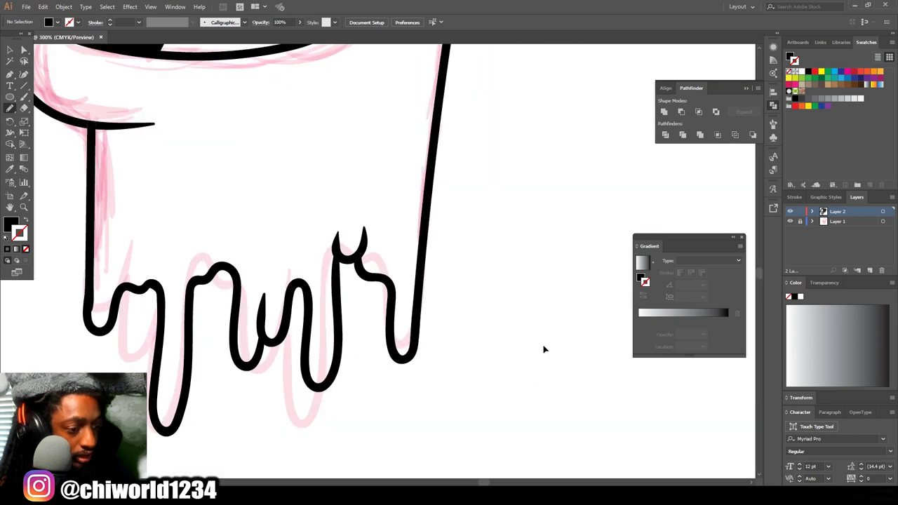
scroll(543, 345, down, 2)
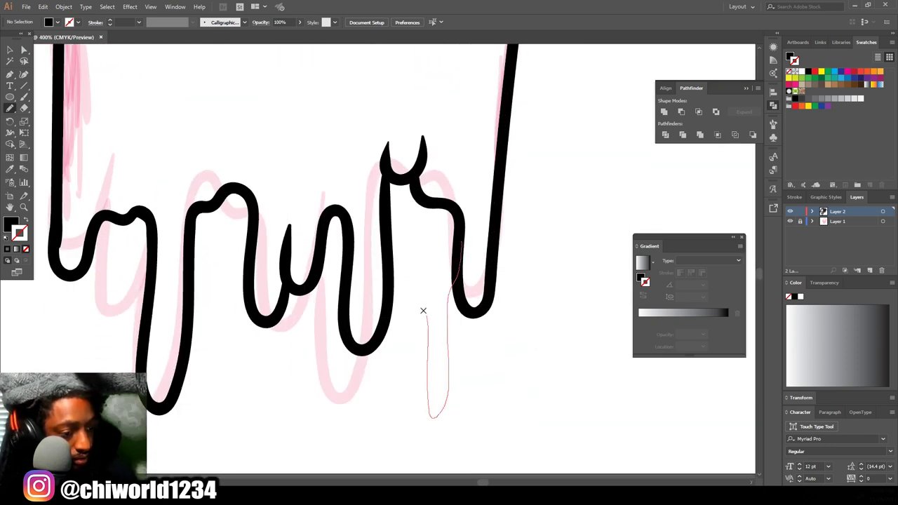
mouse_move(389, 282)
mouse_down()
mouse_move(389, 178)
mouse_move(425, 199)
mouse_move(459, 247)
mouse_up()
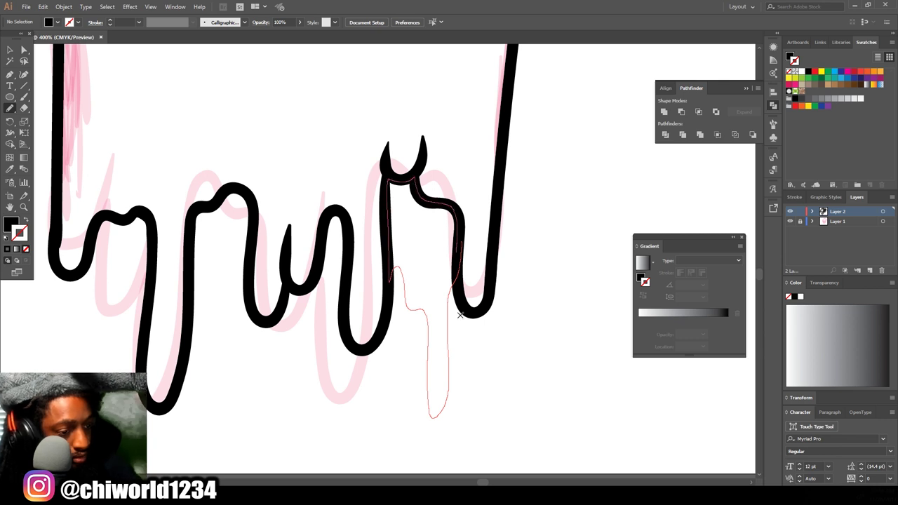
- Fill the remaining gaps along the neck's dripping edge with solid black pencil drips of varying lengths
key(ctrl+minus)
key(ctrl+minus)
key(ctrl+minus)
key(ctrl+plus)
key(ctrl+plus)
key(ctrl+plus)
mouse_move(513, 239)
mouse_down()
mouse_move(510, 283)
mouse_move(455, 272)
mouse_move(449, 183)
mouse_up()
mouse_move(400, 270)
mouse_down()
mouse_move(357, 304)
mouse_move(261, 265)
mouse_move(270, 158)
mouse_move(306, 180)
mouse_move(396, 278)
mouse_up()
key(ctrl+minus)
key(ctrl+minus)
key(ctrl+plus)
key(ctrl+plus)
key(ctrl+plus)
mouse_move(351, 247)
mouse_down()
mouse_move(302, 351)
mouse_move(286, 224)
mouse_move(354, 222)
mouse_move(317, 224)
mouse_up()
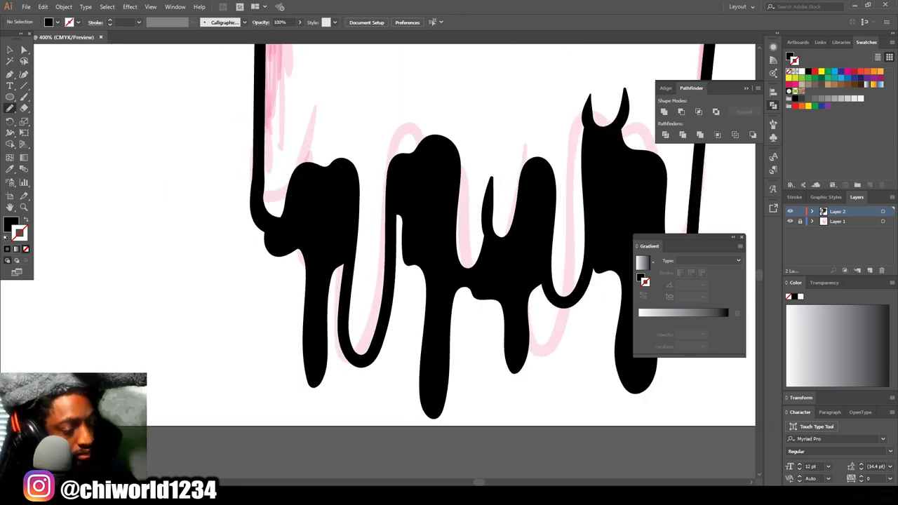
- Hide the sketch on Layer 1 and touch up the black drips along the neck's edge with the Pencil tool
key(ctrl+0)
click(790, 221)
key(ctrl+minus)
key(ctrl+plus)
key(ctrl+plus)
key(ctrl+plus)
key(ctrl+plus)
key(ctrl+plus)
key(ctrl+plus)
drag(425, 316, 325, 263)
key(ctrl+0)
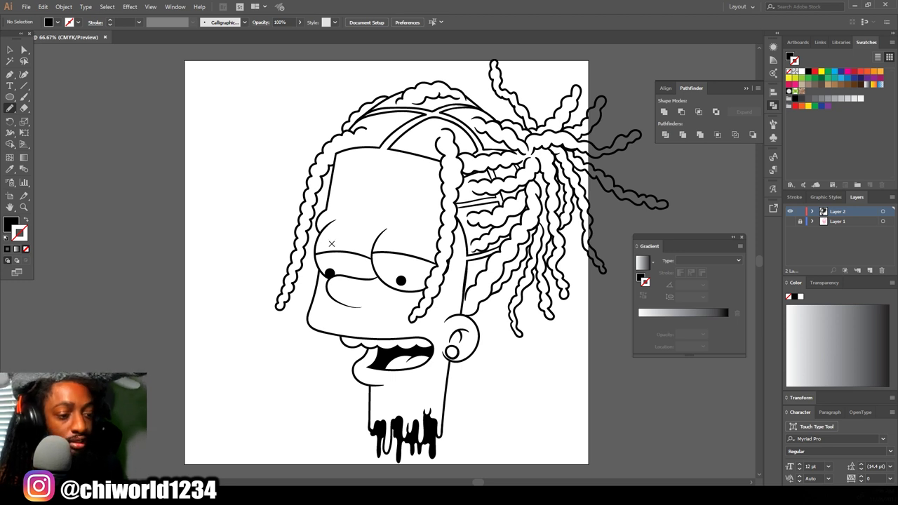
- Expand the appearance and objects of all the inked artwork, and combine it with Pathfinder Merge
click(9, 50)
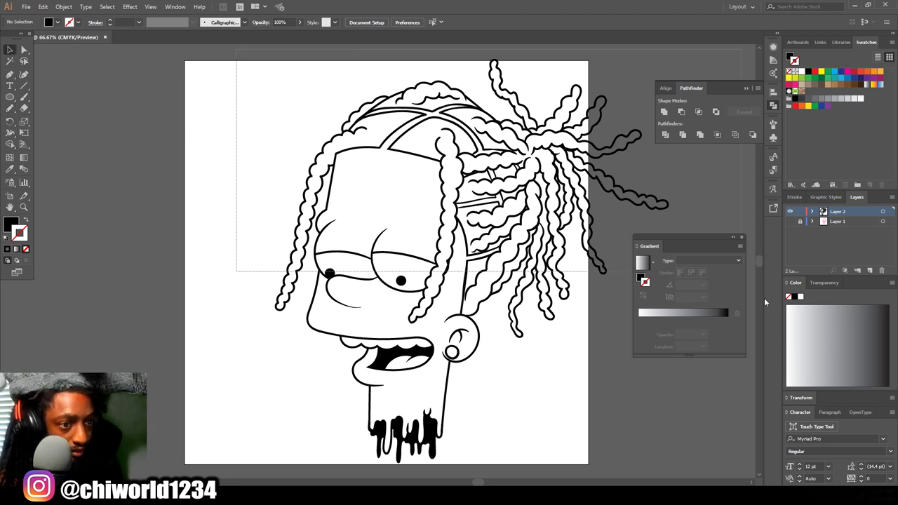
scroll(590, 399, right, 1)
scroll(590, 400, down, 2)
scroll(590, 400, down, 1)
key(ctrl+a)
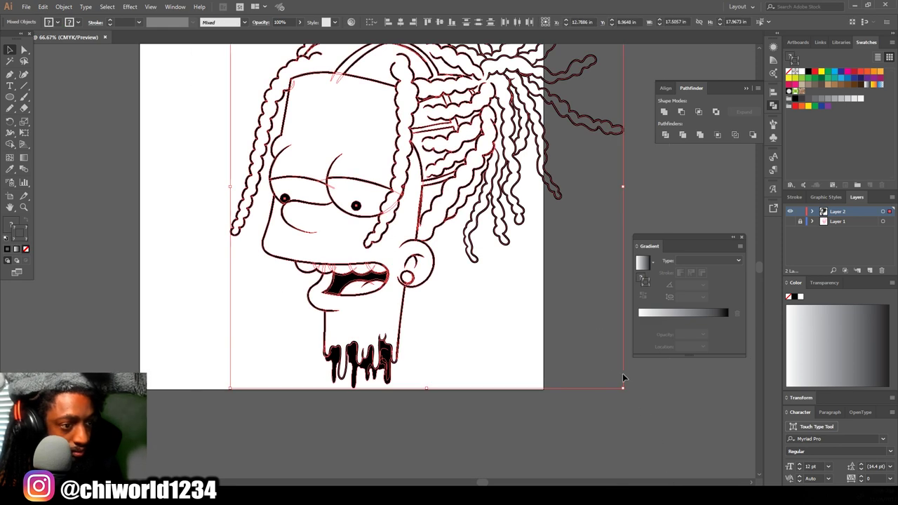
scroll(519, 273, up, 2)
click(70, 7)
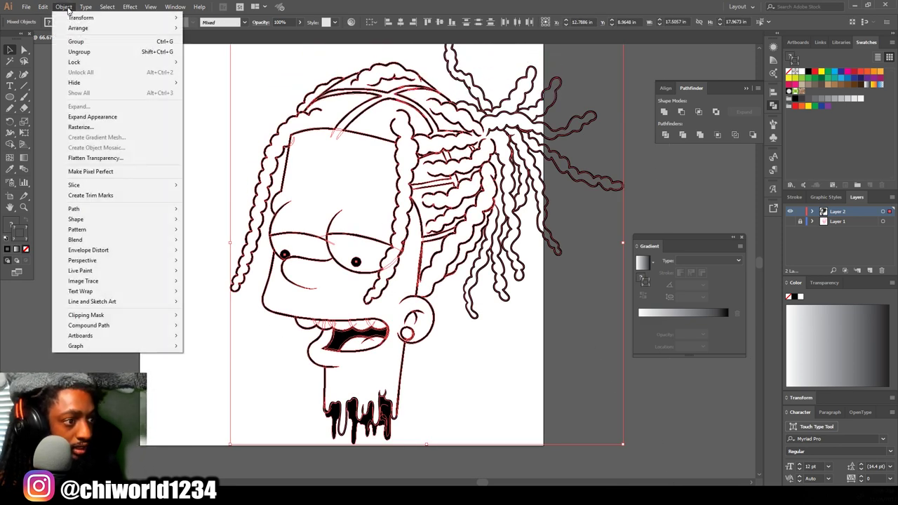
click(98, 115)
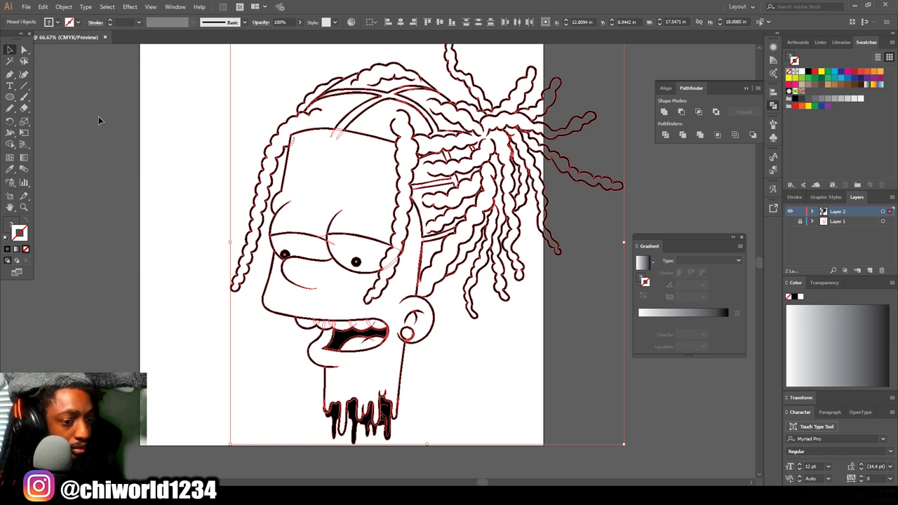
click(62, 8)
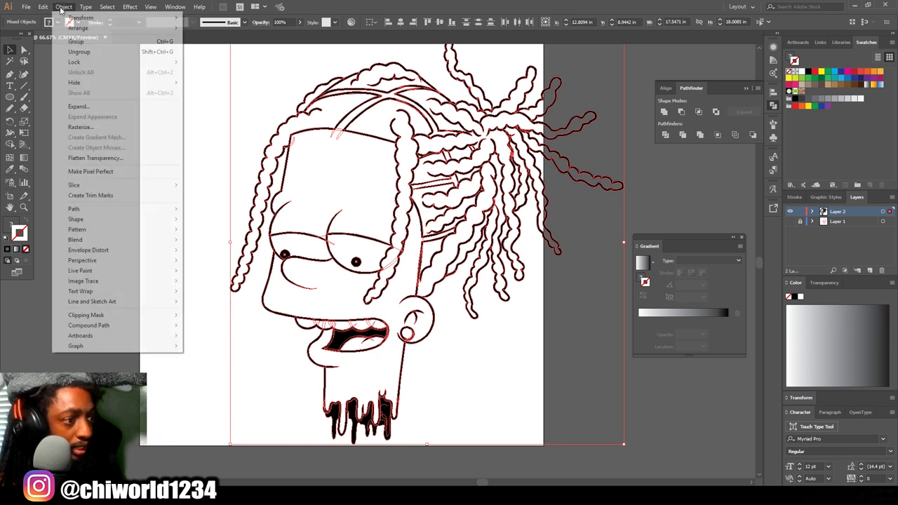
click(85, 107)
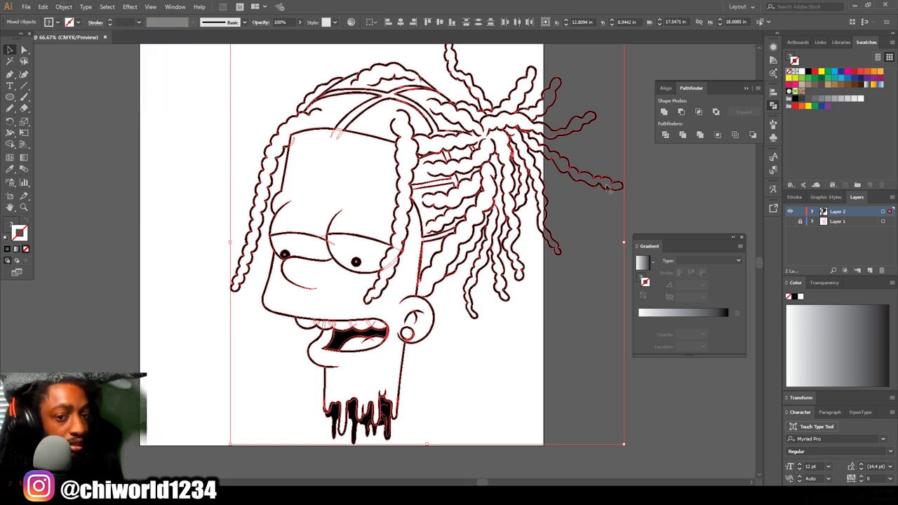
click(699, 135)
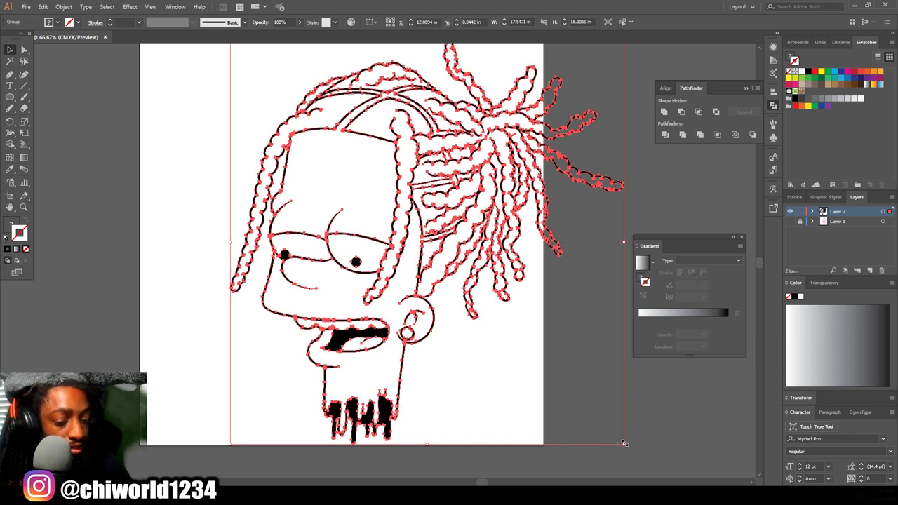
- Scale the merged head proportionally to about 15.91 by 16.33 in and position it fully inside the artboard
drag(624, 443, 593, 393)
scroll(514, 253, up, 2)
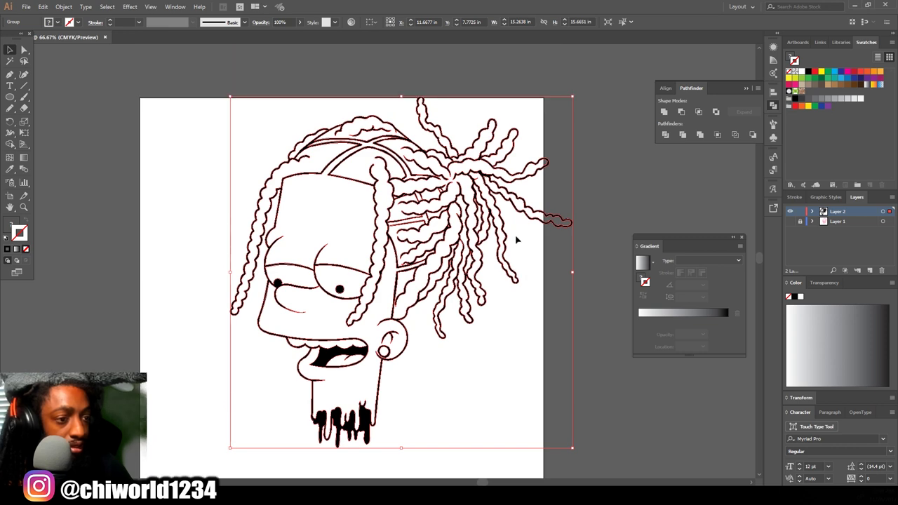
drag(390, 232, 349, 257)
scroll(348, 257, down, 1)
drag(535, 94, 550, 79)
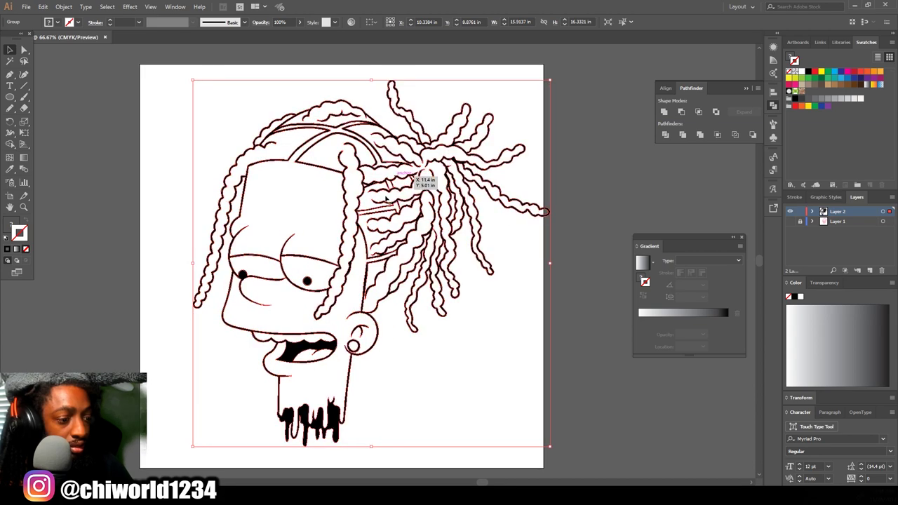
drag(405, 233, 390, 250)
click(558, 280)
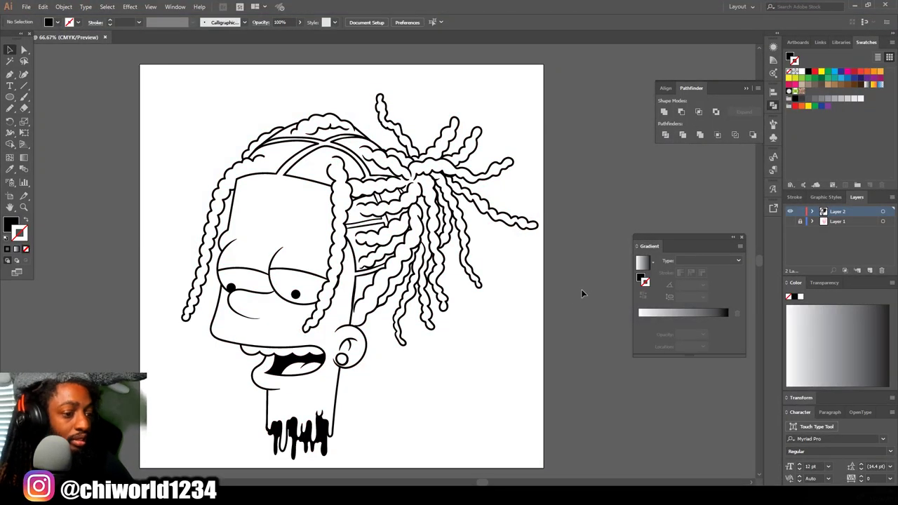
- Duplicate Layer 2, lock the copy above it, and make the original Layer 2 active
scroll(581, 291, left, 4)
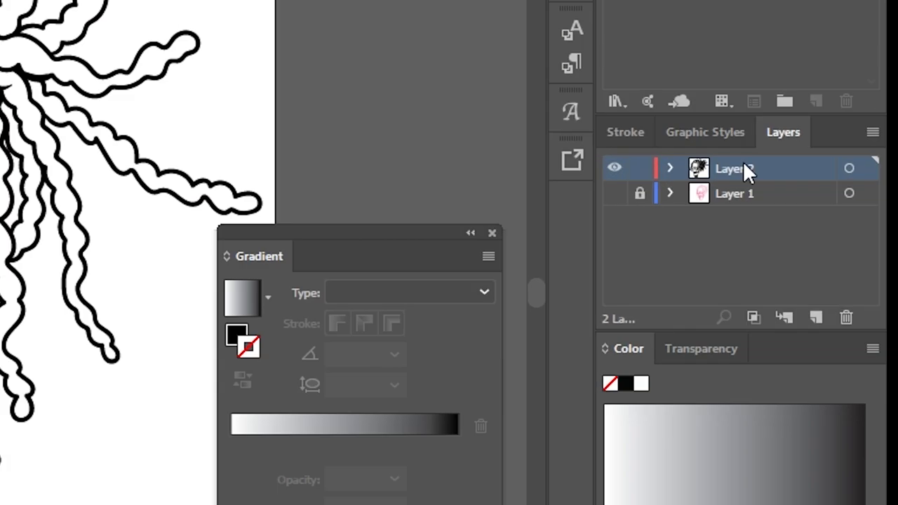
drag(845, 211, 863, 271)
drag(780, 335, 798, 334)
click(587, 155)
click(679, 183)
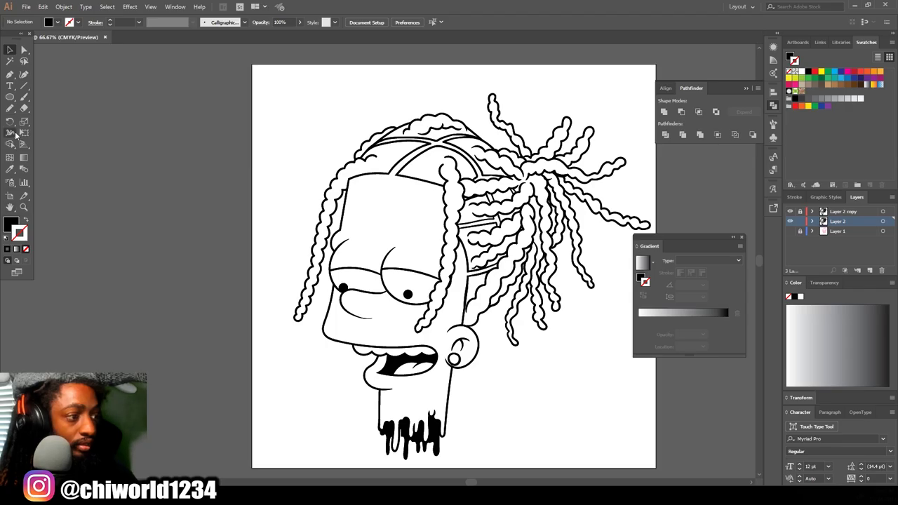
- Switch to the Rectangle tool with a brown C17252 fill and a black stroke
drag(10, 97, 32, 99)
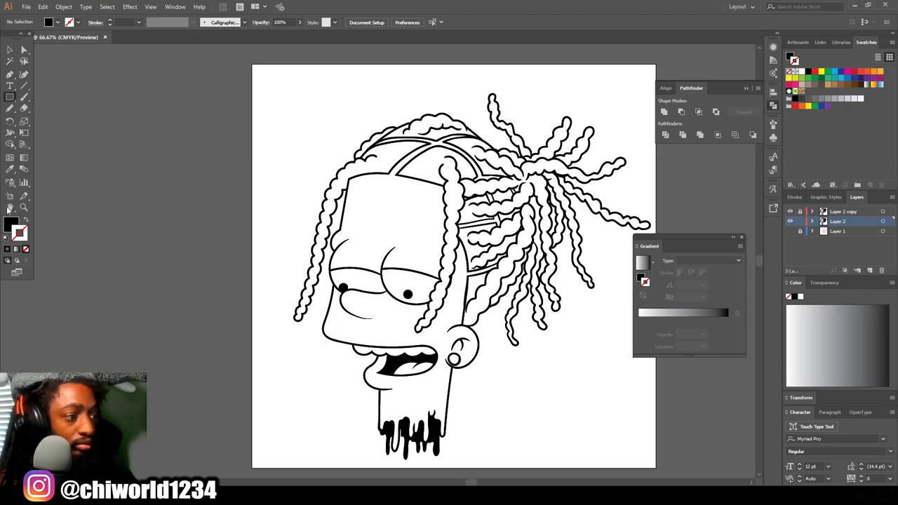
double_click(16, 230)
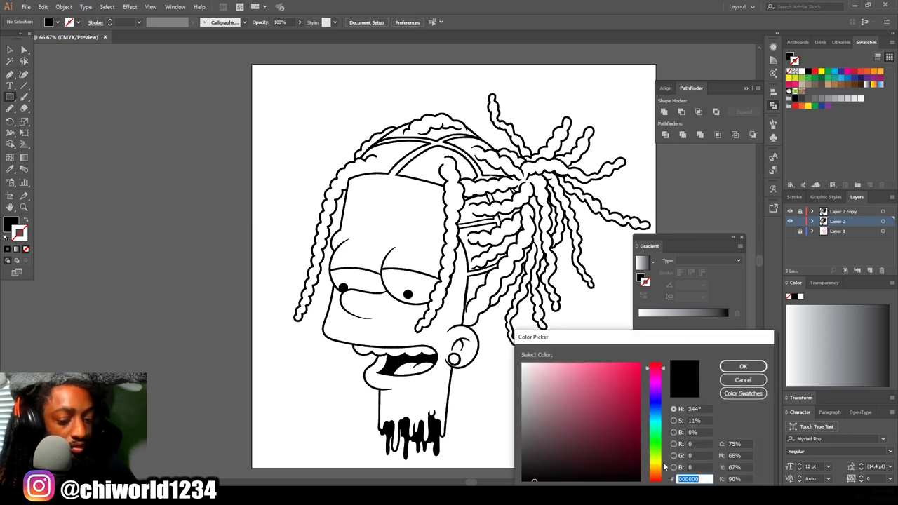
click(656, 478)
drag(655, 479, 653, 474)
mouse_move(574, 417)
mouse_down()
mouse_move(599, 376)
mouse_move(584, 396)
mouse_up()
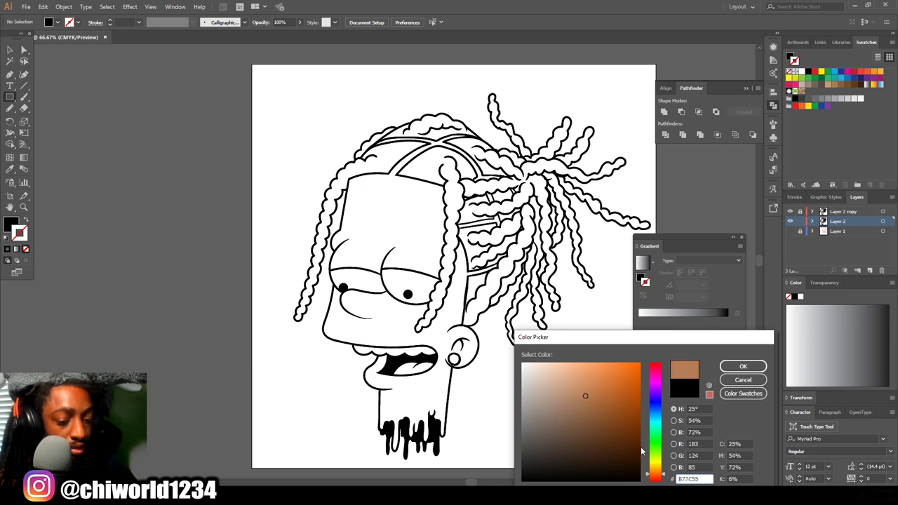
drag(653, 474, 653, 479)
drag(589, 400, 591, 395)
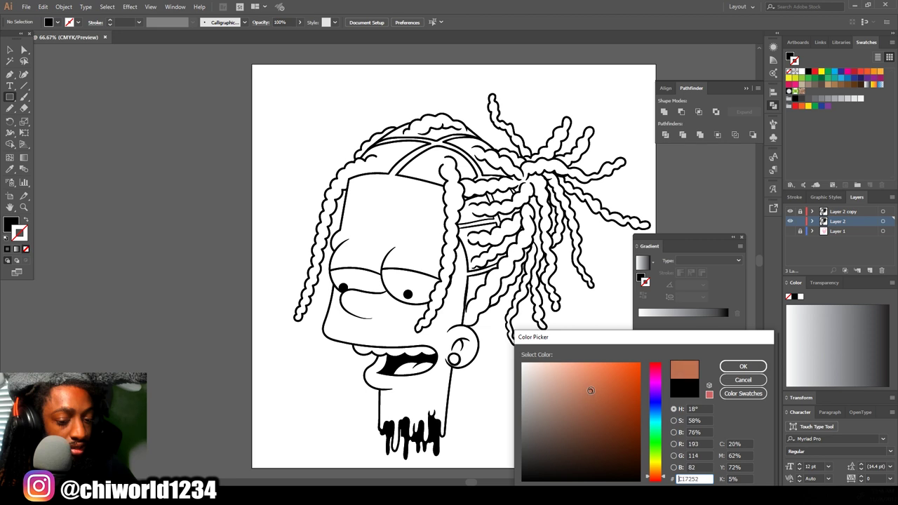
click(743, 366)
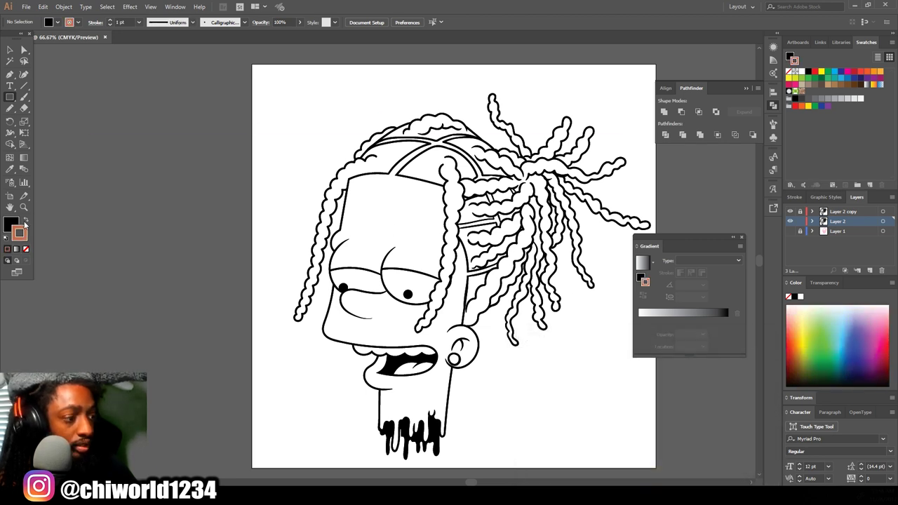
click(26, 221)
- Draw a brown rectangle about 18.73 by 17.87 in covering the whole head, and send it to the back
drag(259, 71, 680, 472)
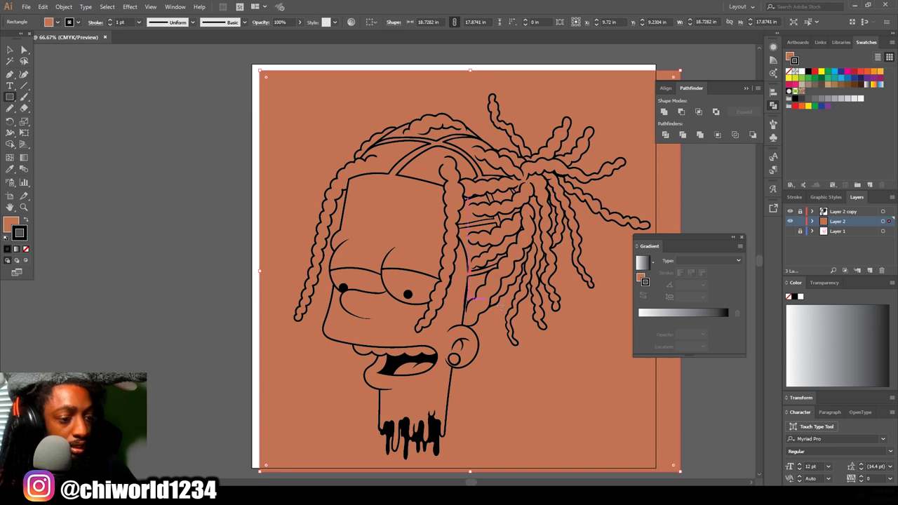
click(10, 52)
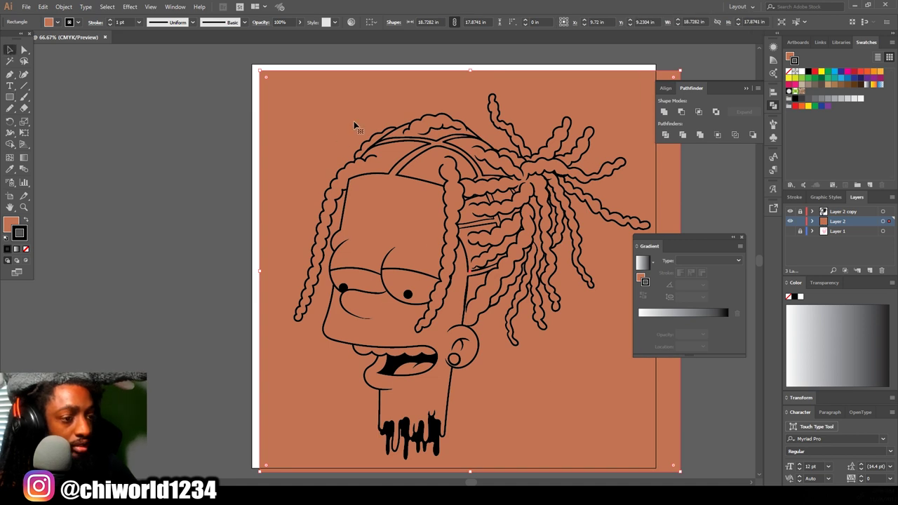
right_click(348, 119)
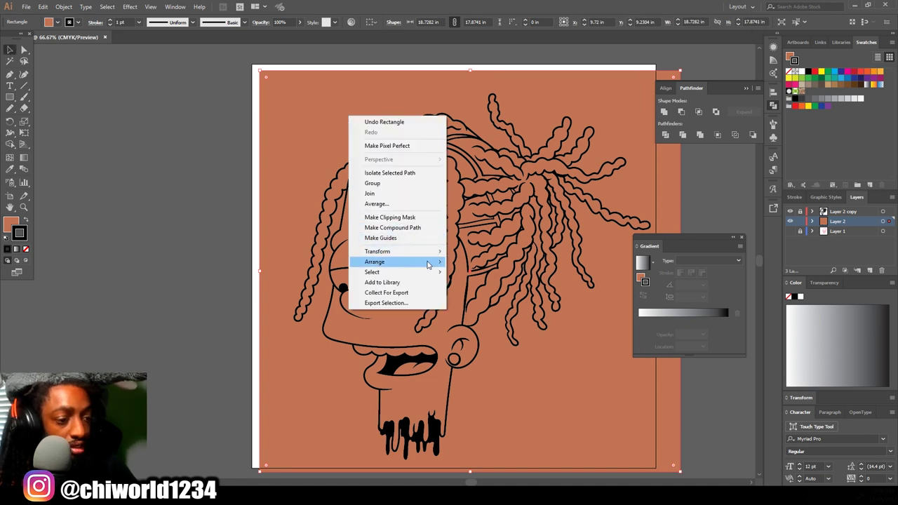
mouse_move(429, 262)
click(500, 294)
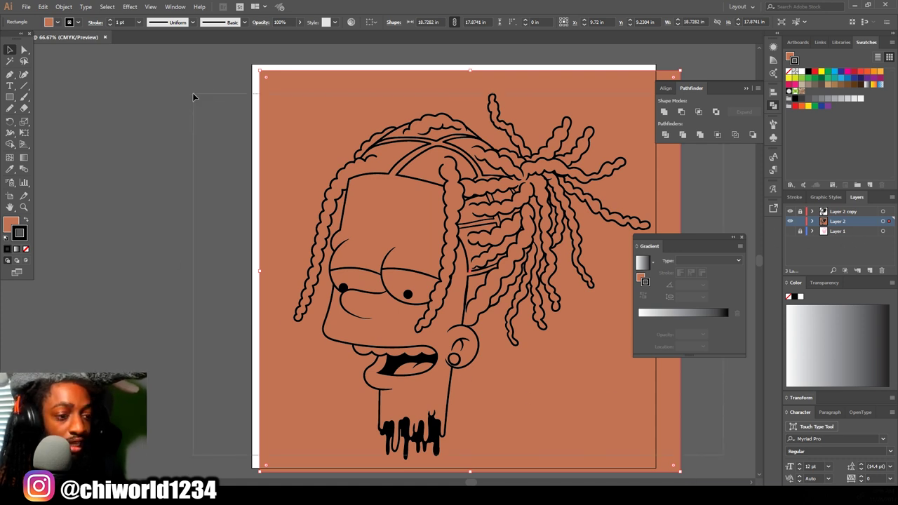
- Merge the brown rectangle with the line art, isolate the group, and delete the brown area outside the head
key(ctrl+a)
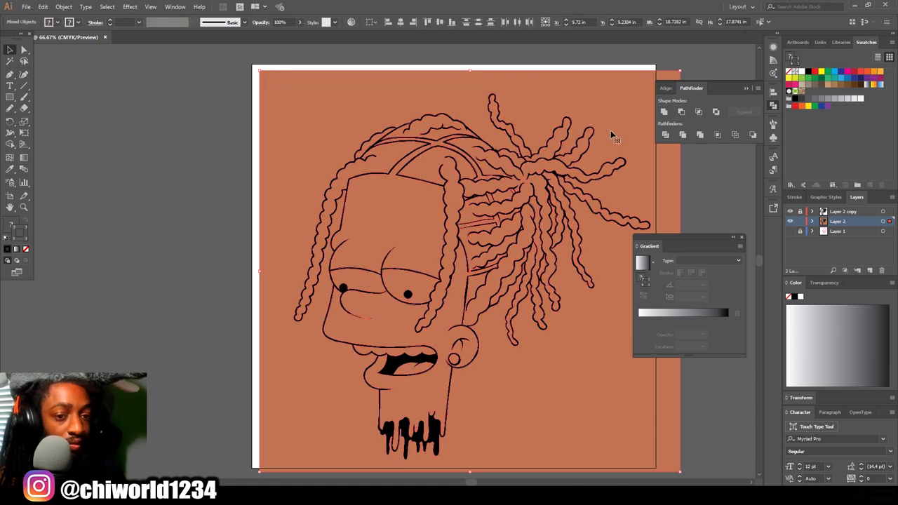
click(700, 135)
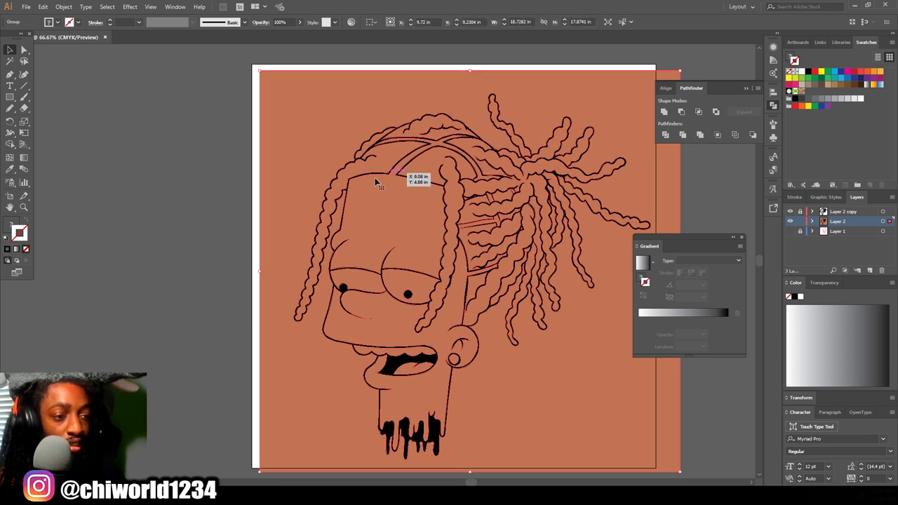
right_click(346, 114)
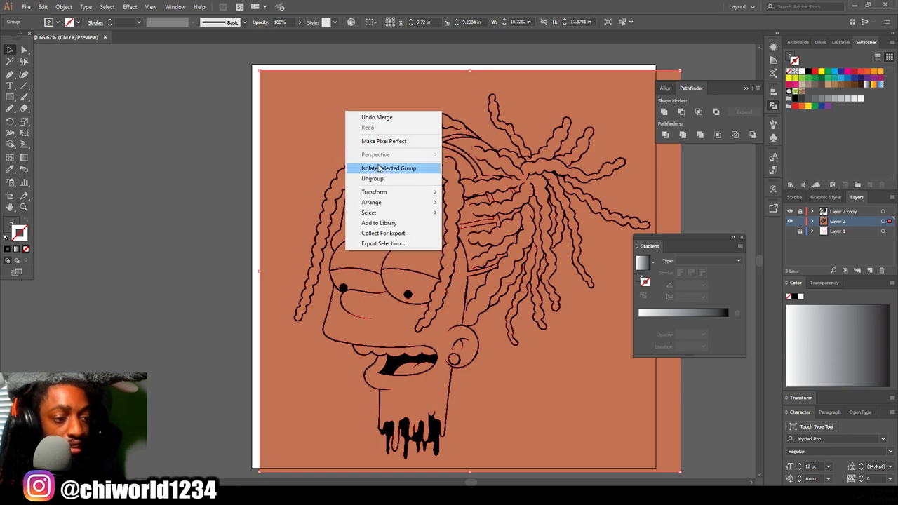
click(379, 169)
click(365, 102)
key(Delete)
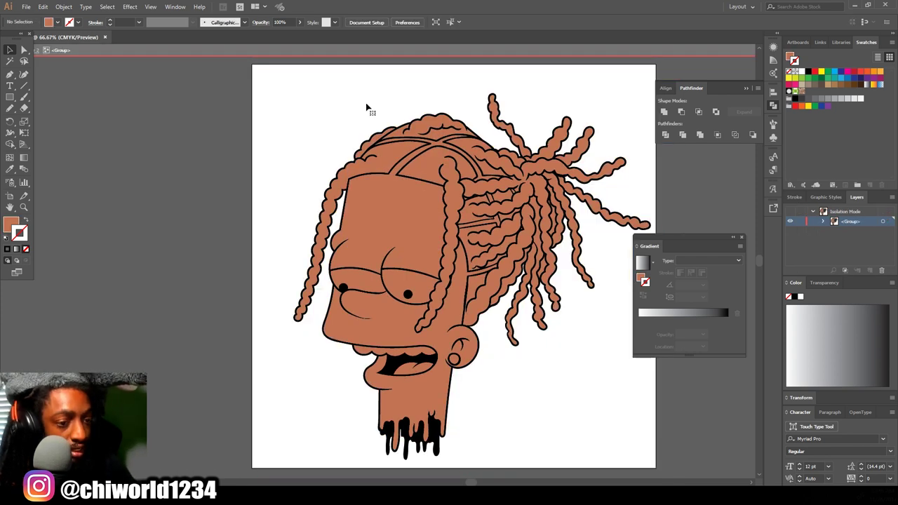
scroll(624, 299, down, 1)
scroll(625, 303, down, 1)
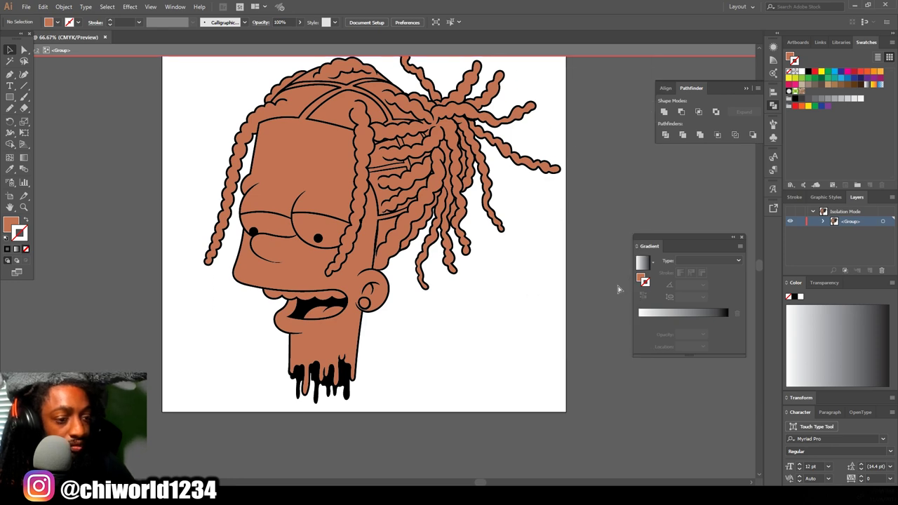
- Delete the small leftover brown area between the hanging dreadlocks
alt+scroll(617, 281, up, 2)
scroll(617, 275, right, 1)
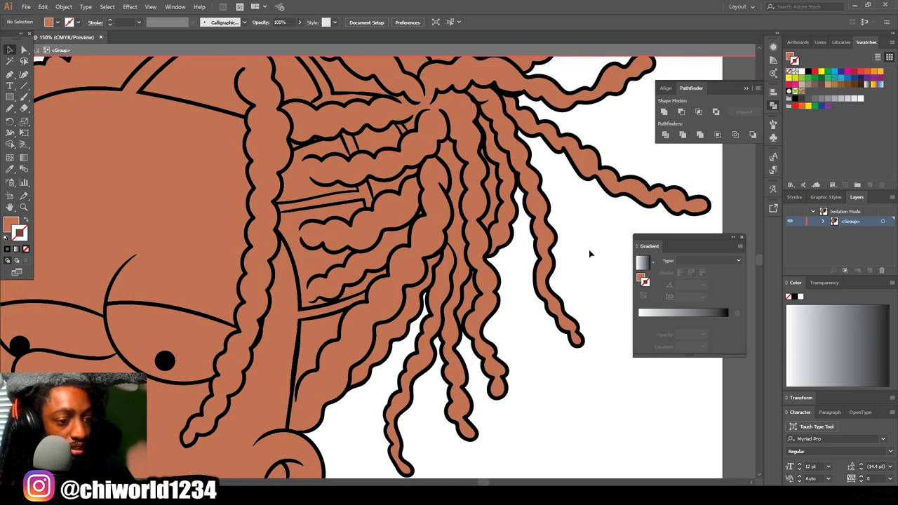
scroll(568, 245, up, 1)
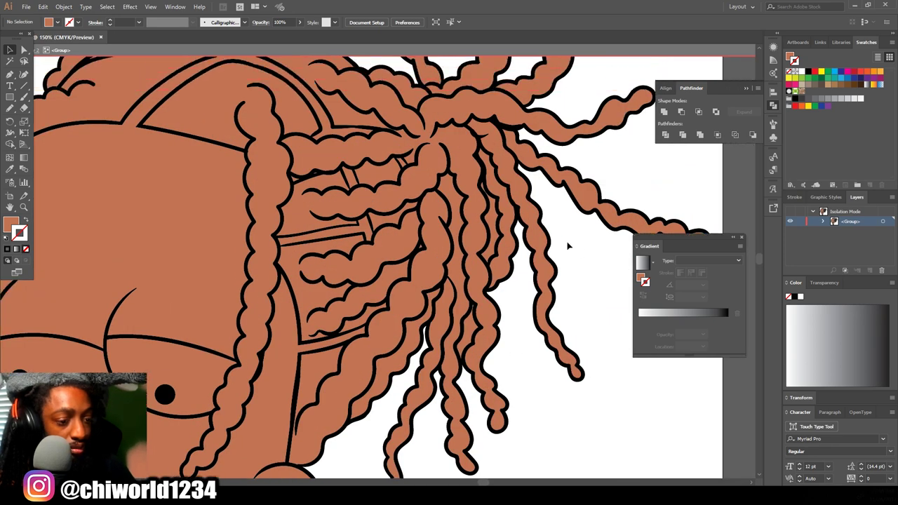
click(471, 332)
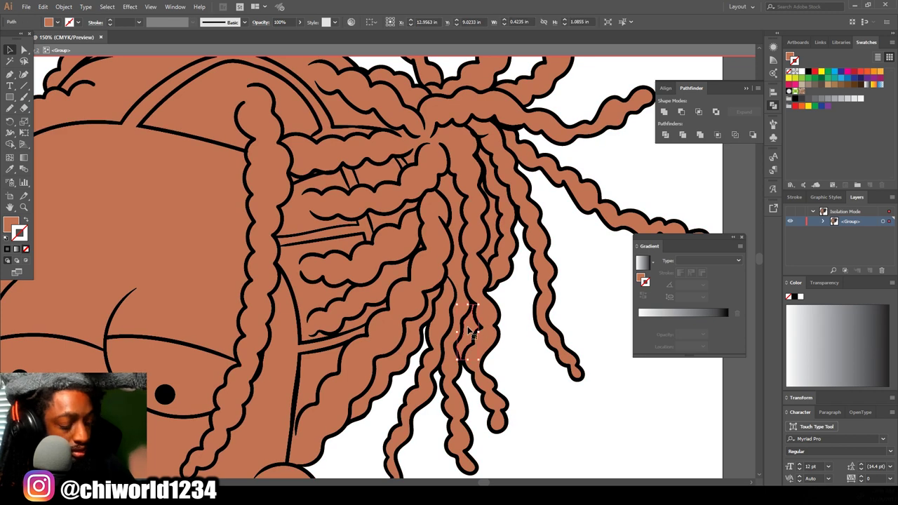
key(ctrl+shift+a)
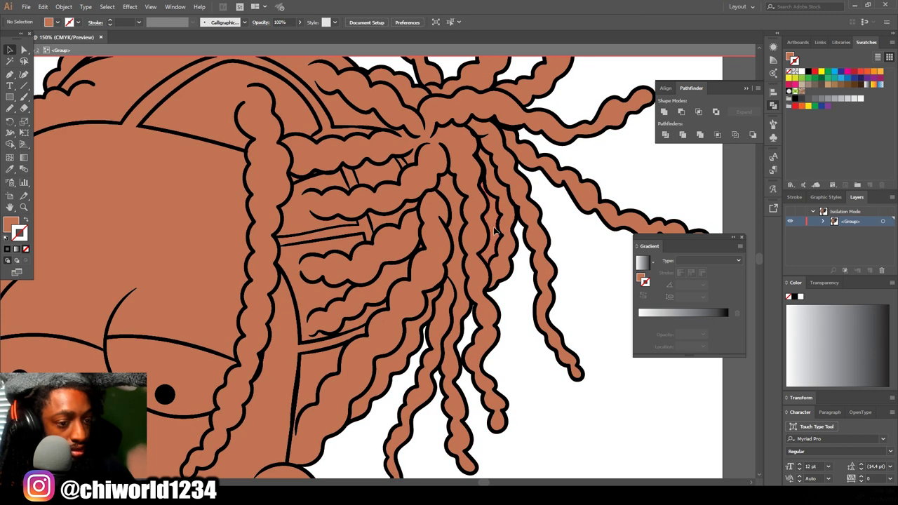
- Select the dreadlocks and most hair sections across the head and fill them with dark brown C=55 M=60 Y=65 K=40, without a stroke
key(ctrl+minus)
key(ctrl+minus)
key(ctrl+minus)
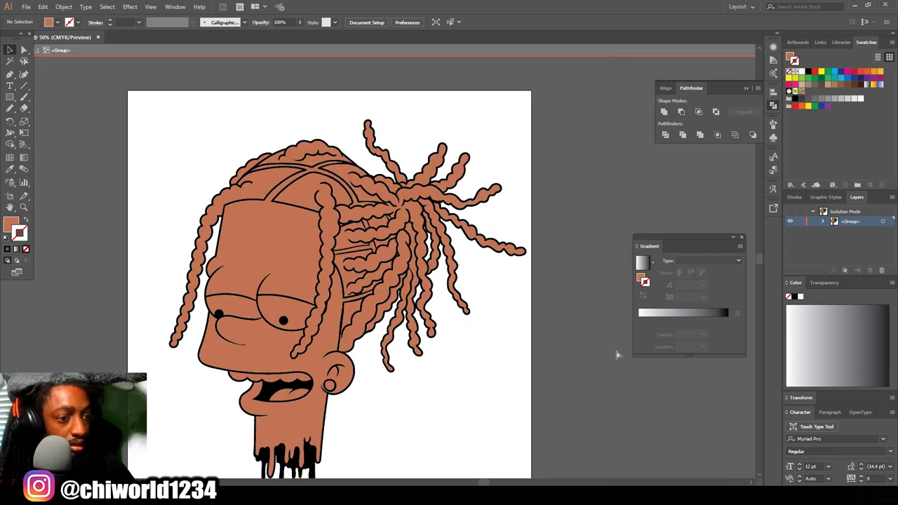
scroll(561, 352, left, 7)
key(ctrl+plus)
scroll(567, 317, right, 1)
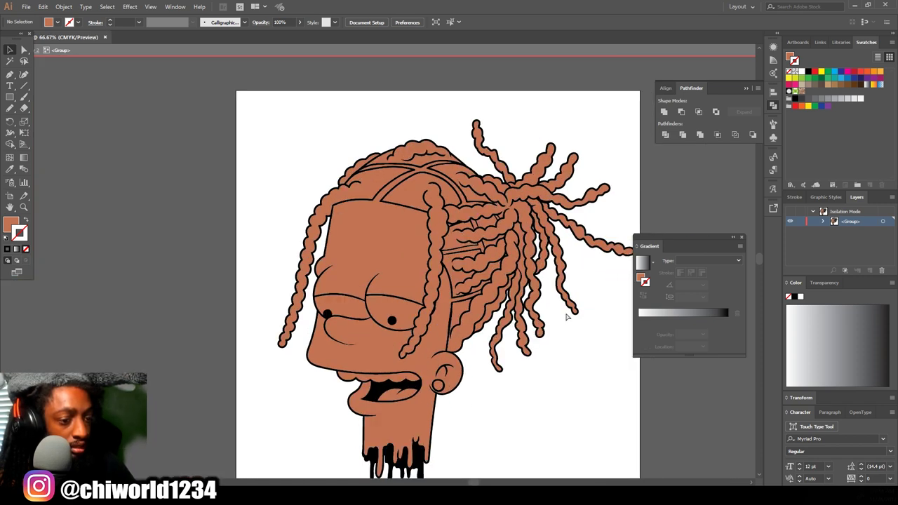
key(ctrl+plus)
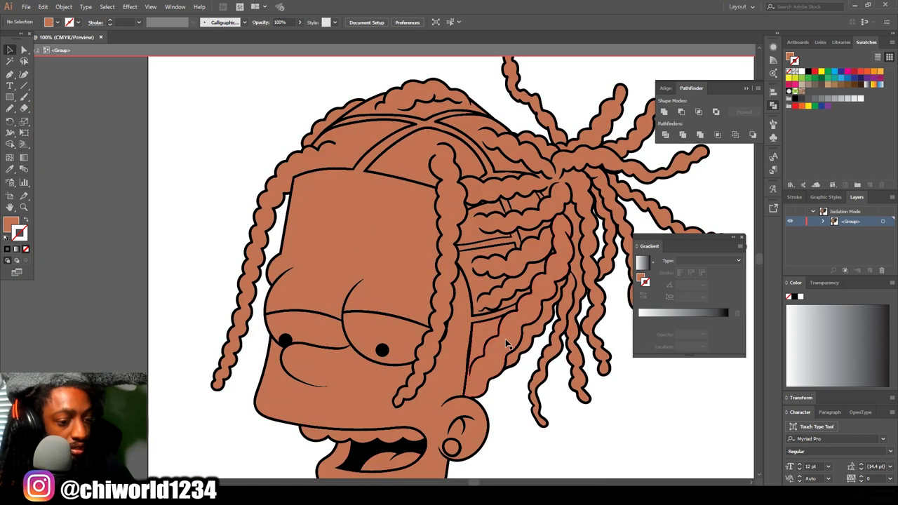
click(509, 344)
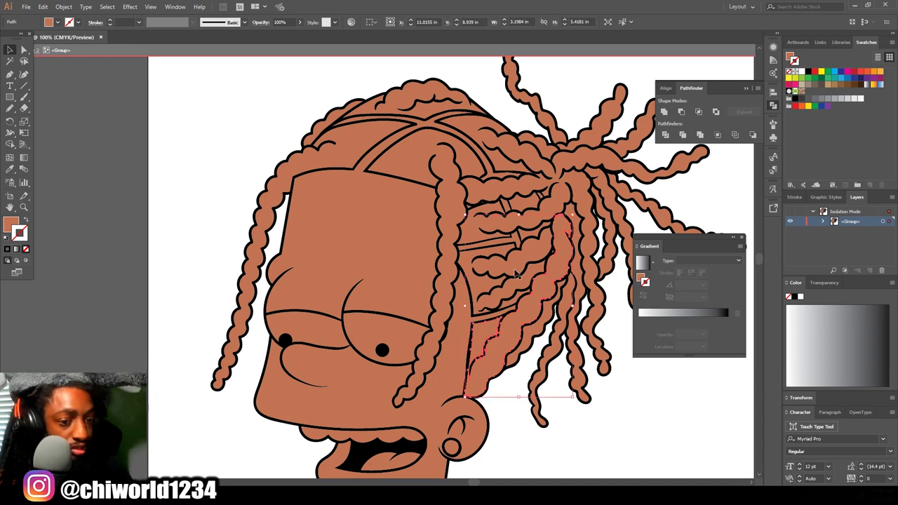
shift+click(573, 177)
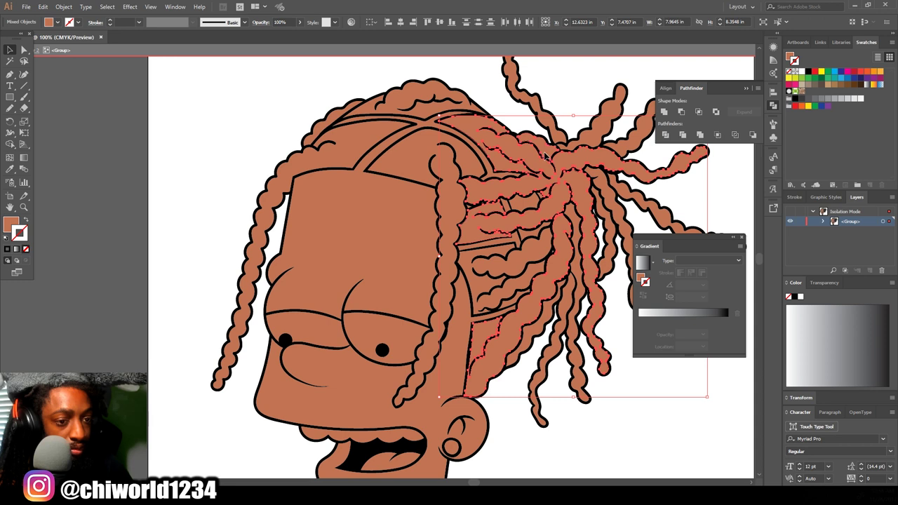
shift+click(593, 146)
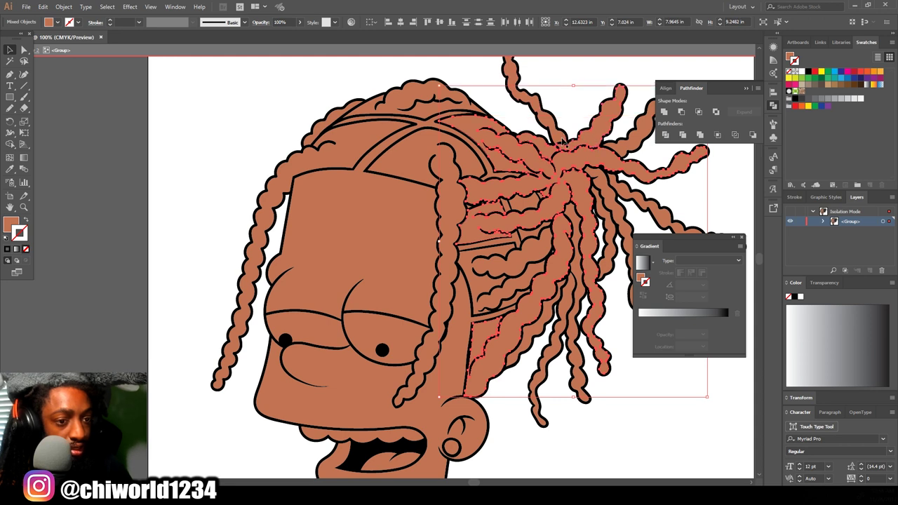
shift+click(517, 90)
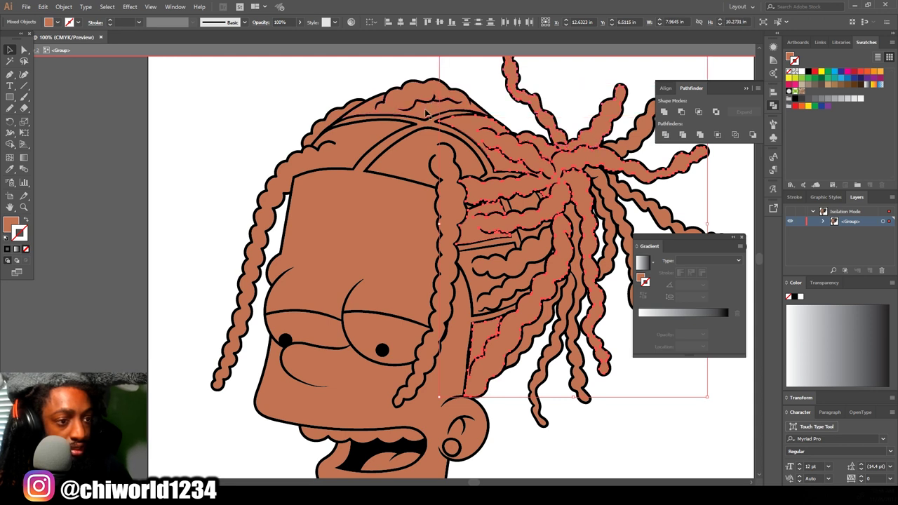
shift+click(419, 172)
shift+click(347, 137)
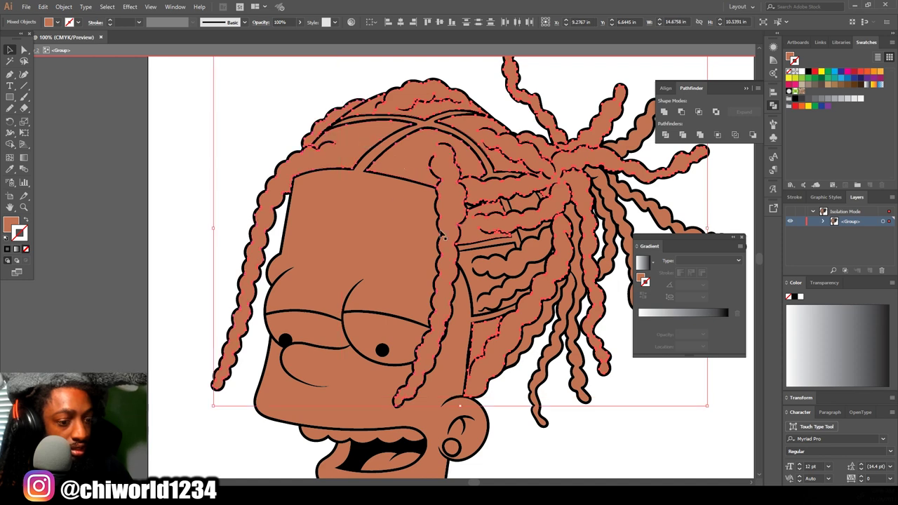
shift+click(558, 351)
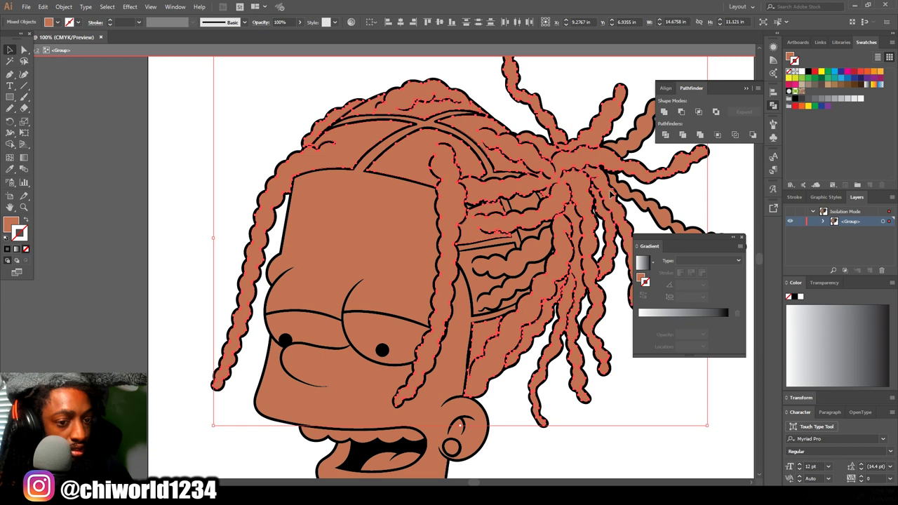
shift+click(662, 221)
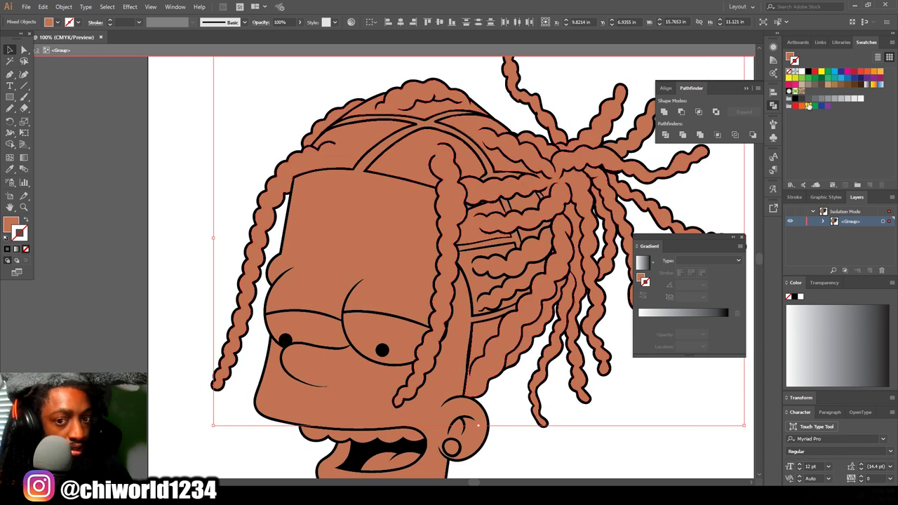
click(820, 86)
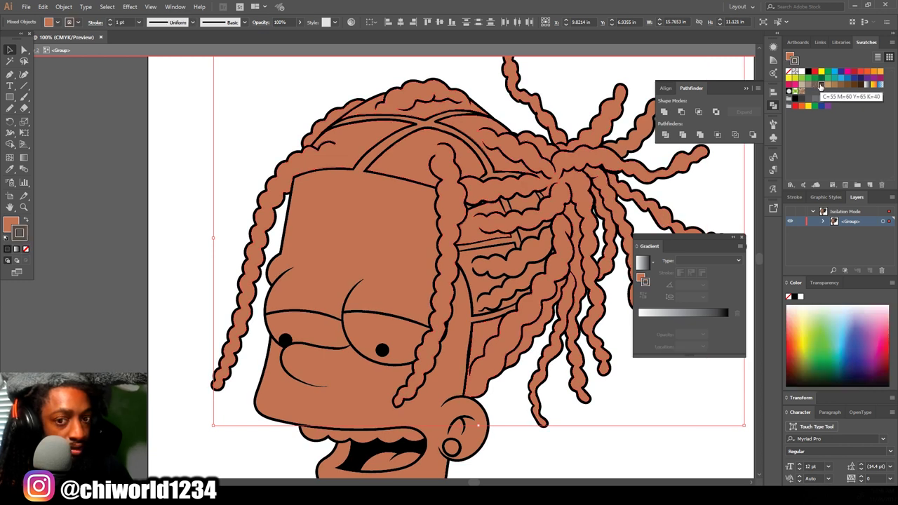
click(11, 223)
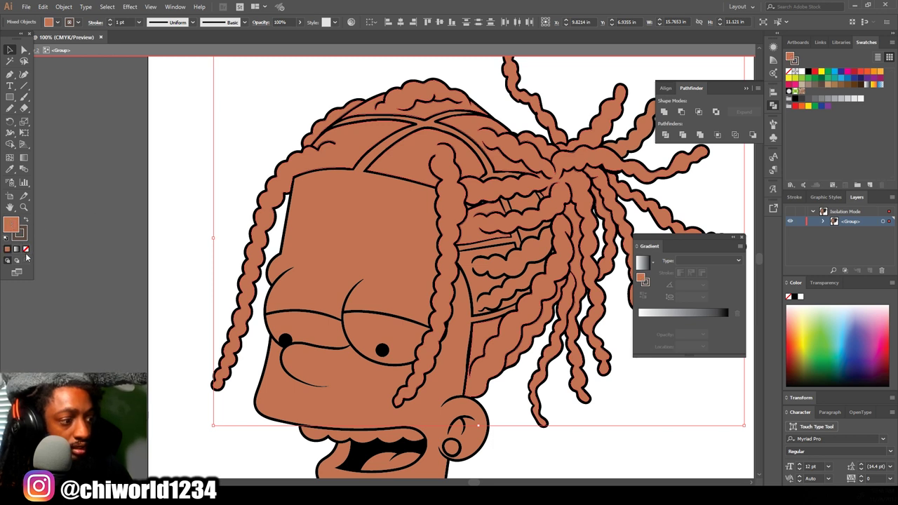
click(27, 250)
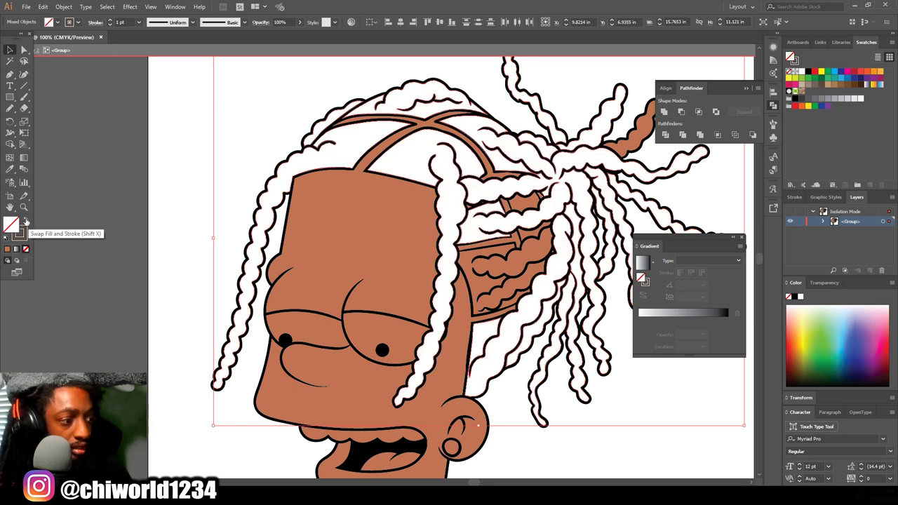
click(26, 222)
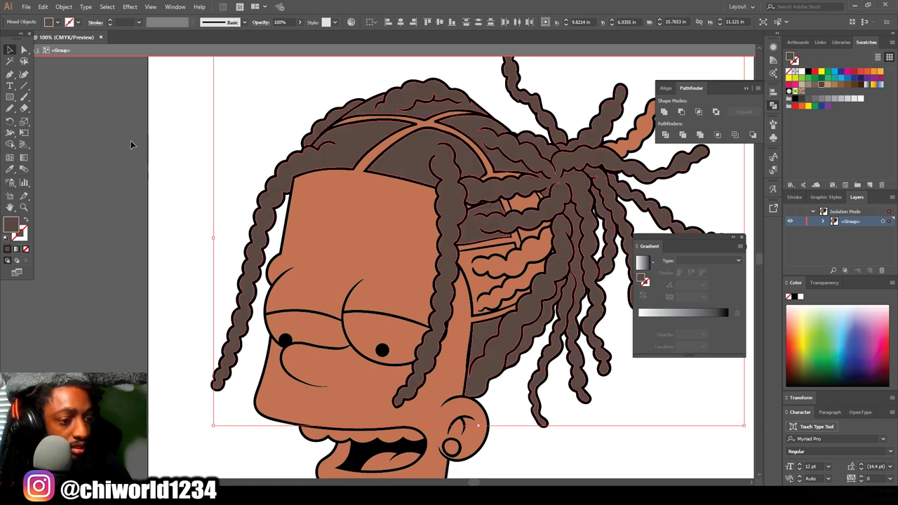
click(128, 162)
- Recolour the remaining skin-coloured hair sections at the side of the head with the dark brown sampled from a dreadlock
key(ctrl+minus)
key(ctrl+minus)
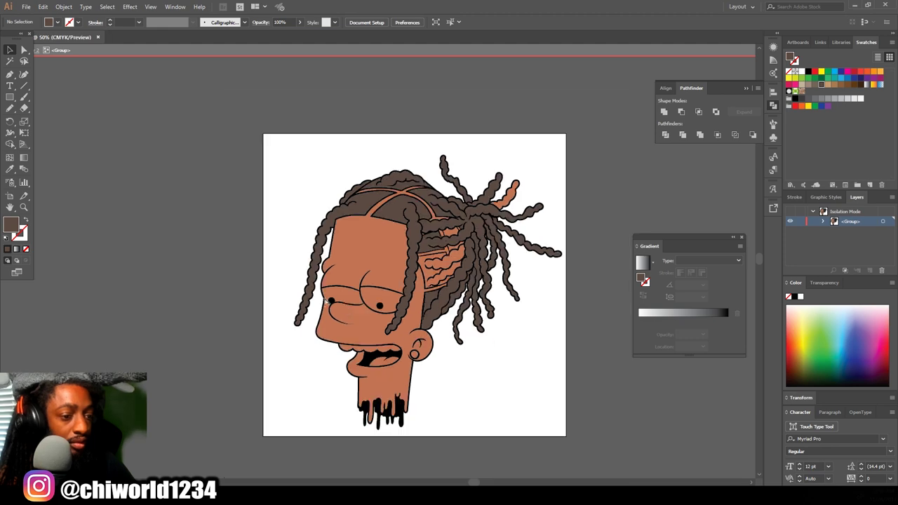
key(ctrl+minus)
scroll(566, 341, right, 2)
key(ctrl+plus)
key(ctrl+plus)
key(ctrl+plus)
key(ctrl+plus)
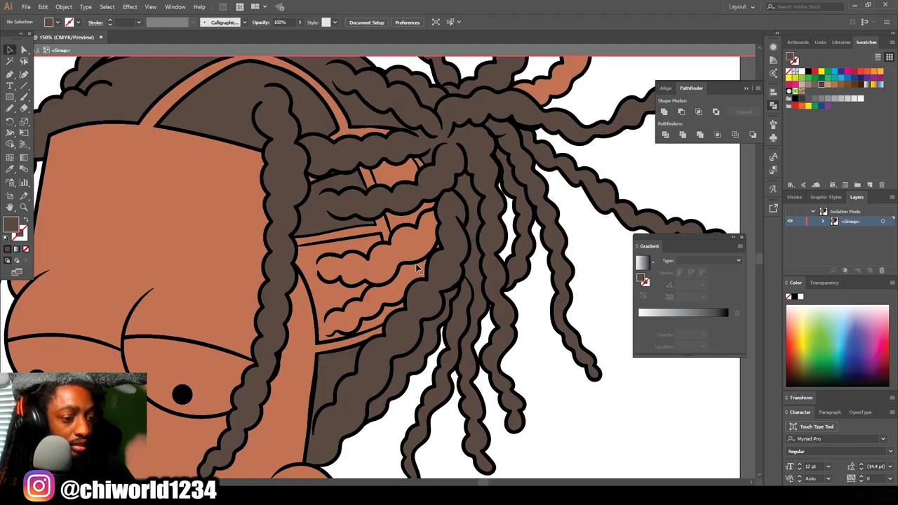
click(412, 250)
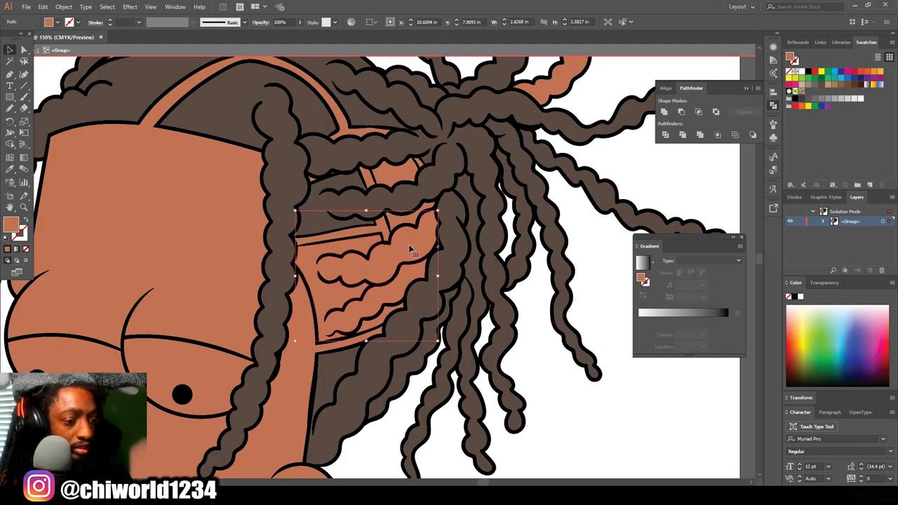
scroll(410, 244, up, 3)
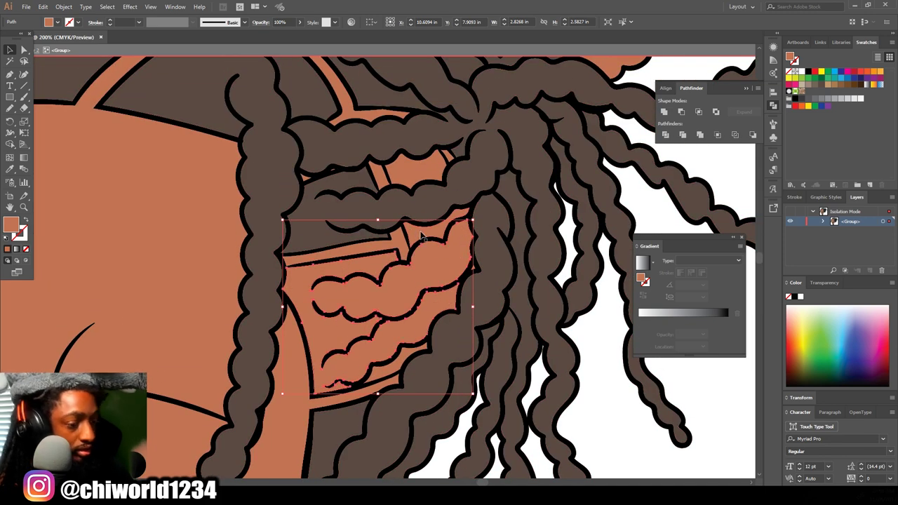
shift+click(420, 234)
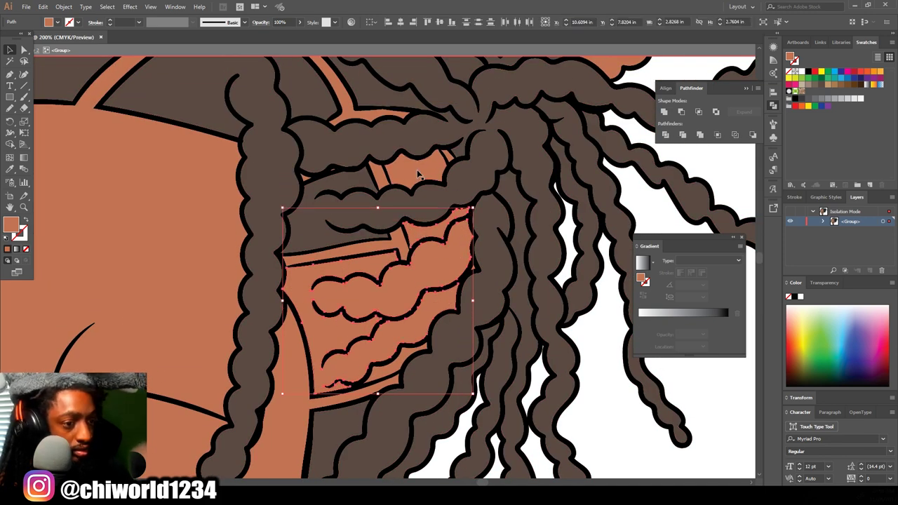
click(9, 169)
click(500, 179)
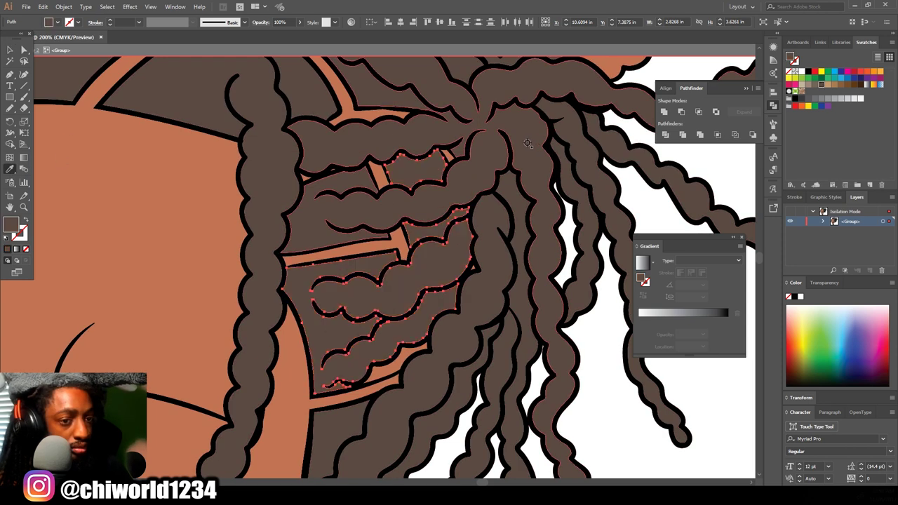
- Apply the sampled dark hair brown to the last orange-brown dreadlock behind the head and the small section above the lower parting
scroll(499, 179, up, 3)
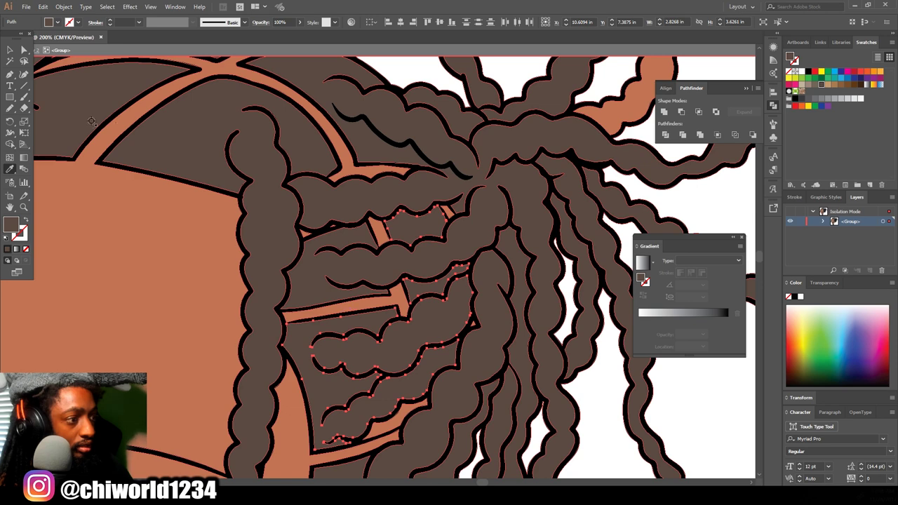
click(10, 52)
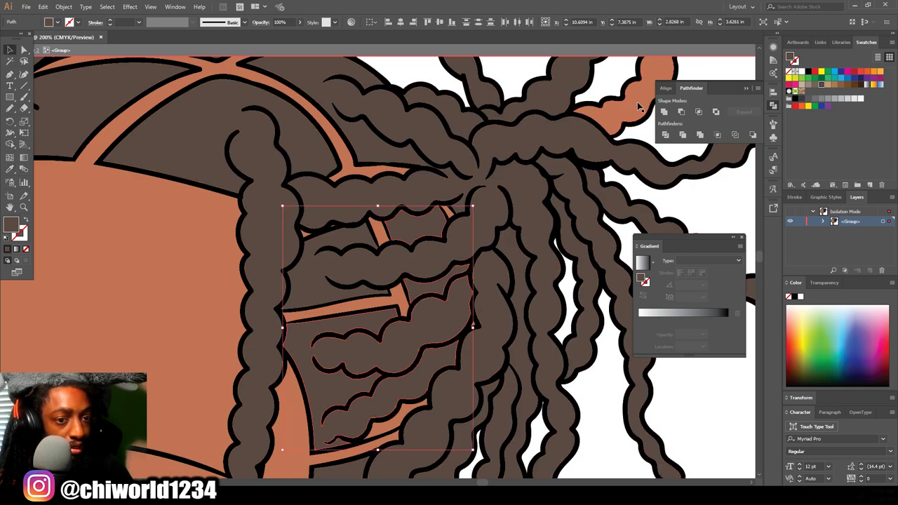
click(638, 105)
click(639, 105)
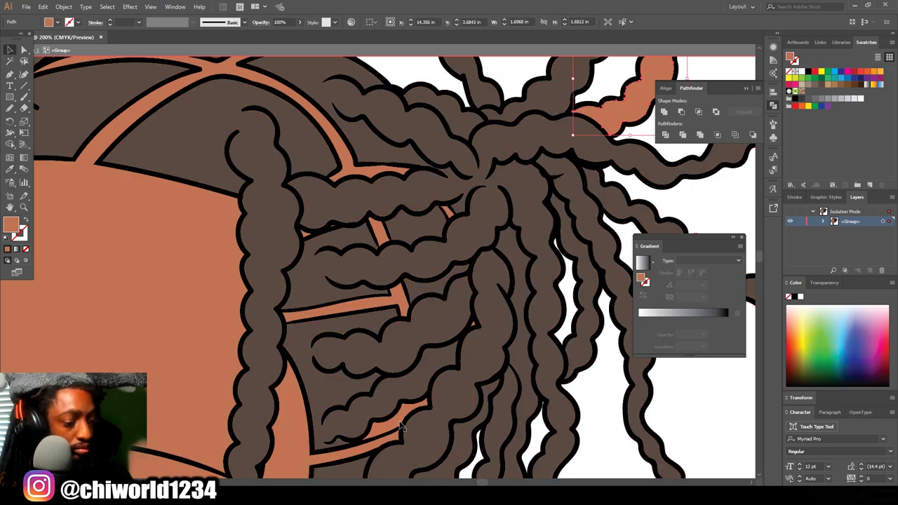
shift+click(400, 425)
click(10, 169)
click(322, 158)
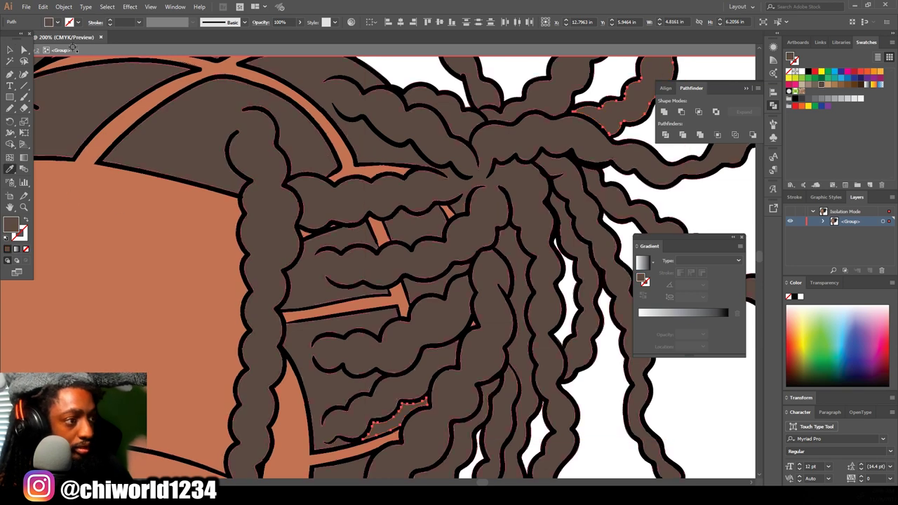
click(10, 51)
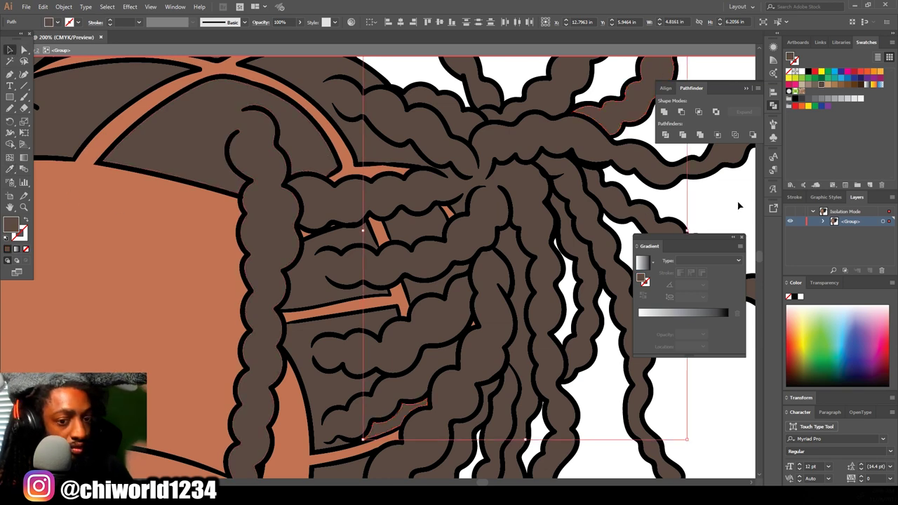
click(739, 206)
- Fill both eyes, the upper teeth and the round earring with the lightest grey swatch
key(ctrl+minus)
key(ctrl+minus)
key(ctrl+minus)
key(ctrl+minus)
key(ctrl+minus)
scroll(594, 337, left, 3)
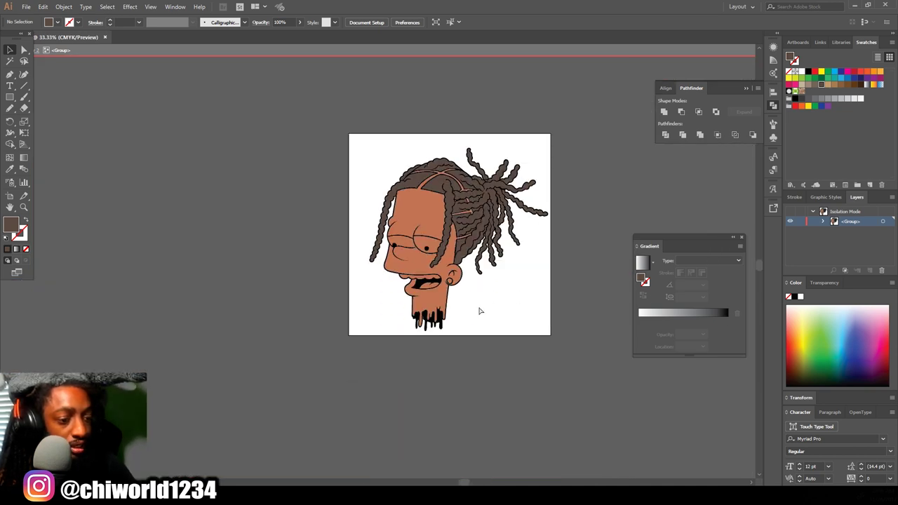
scroll(481, 311, up, 4)
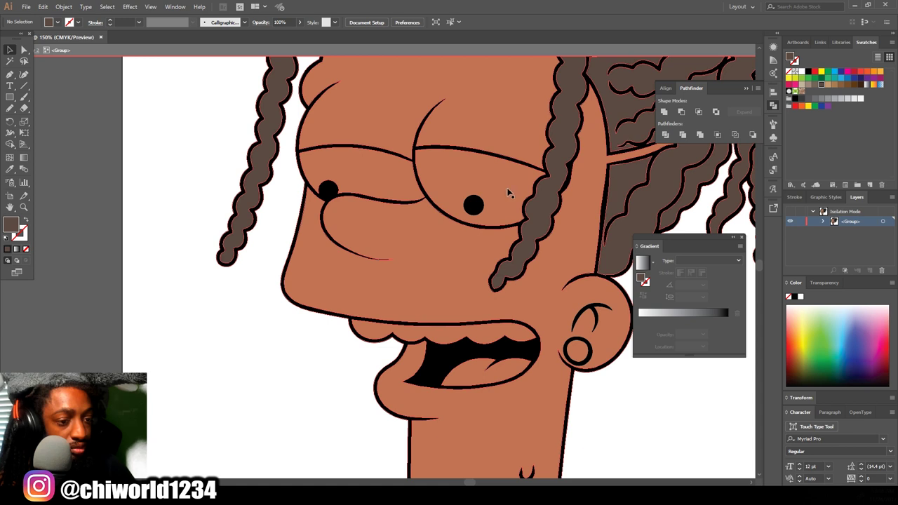
click(510, 191)
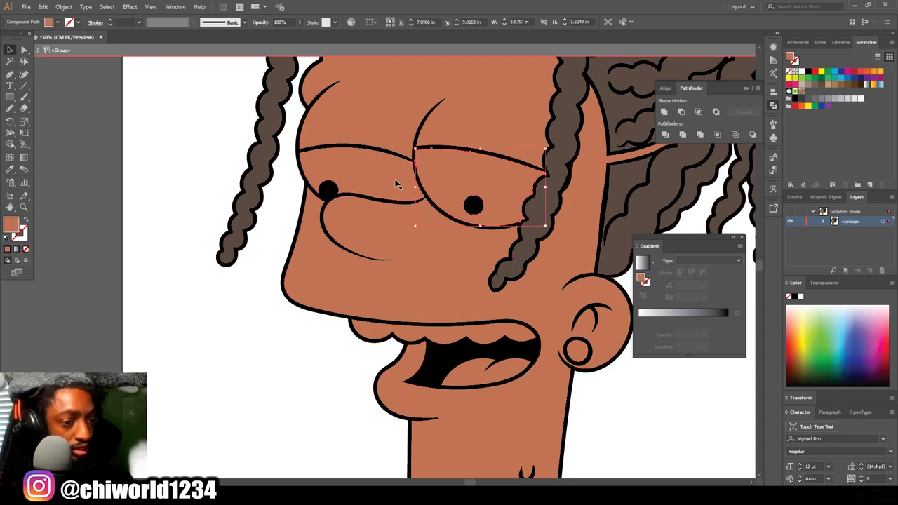
shift+click(395, 183)
shift+click(449, 340)
shift+click(587, 357)
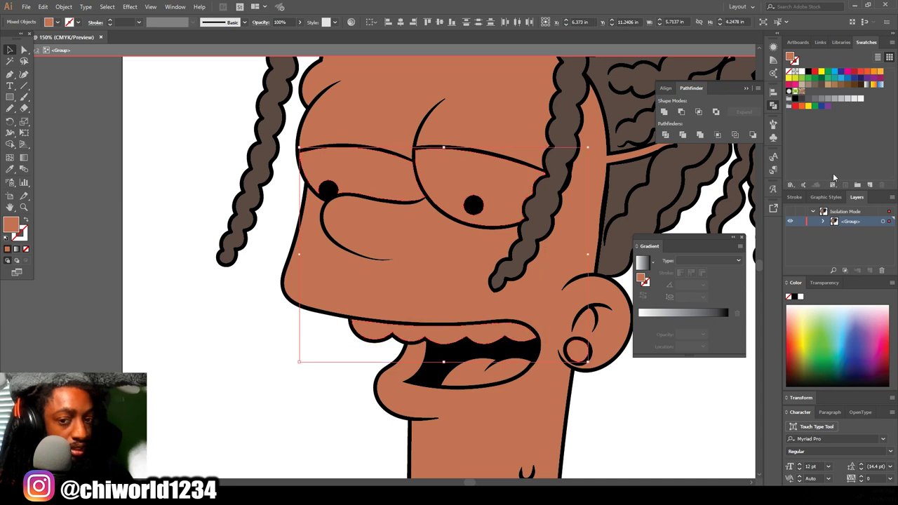
click(860, 99)
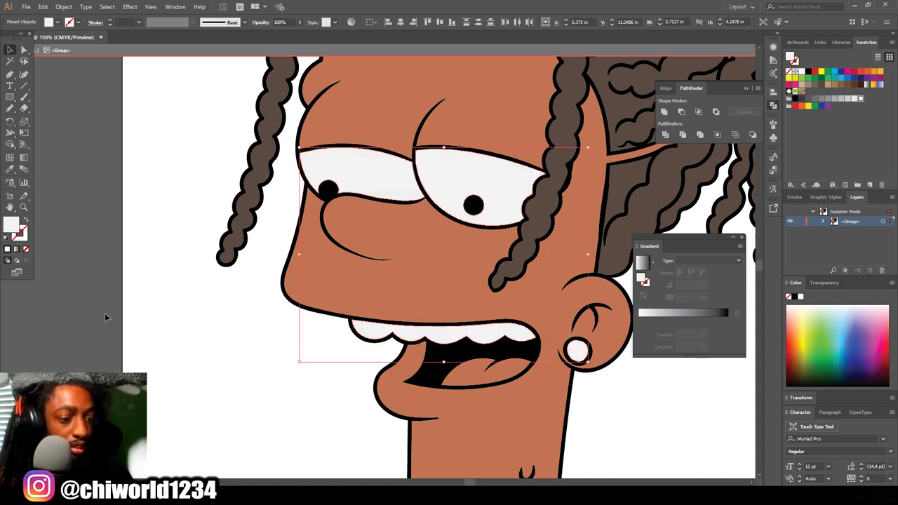
click(341, 377)
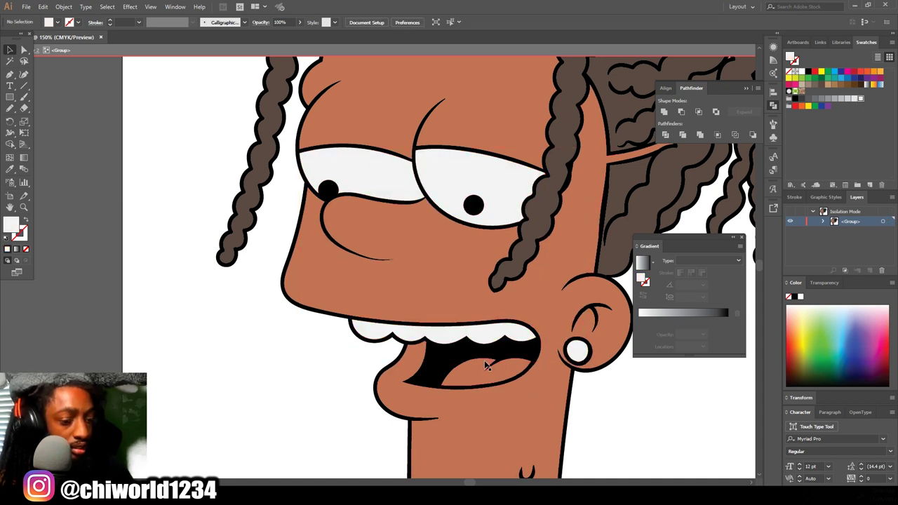
- Fill the tongue inside the mouth with the coral pink FF6C6C
click(500, 372)
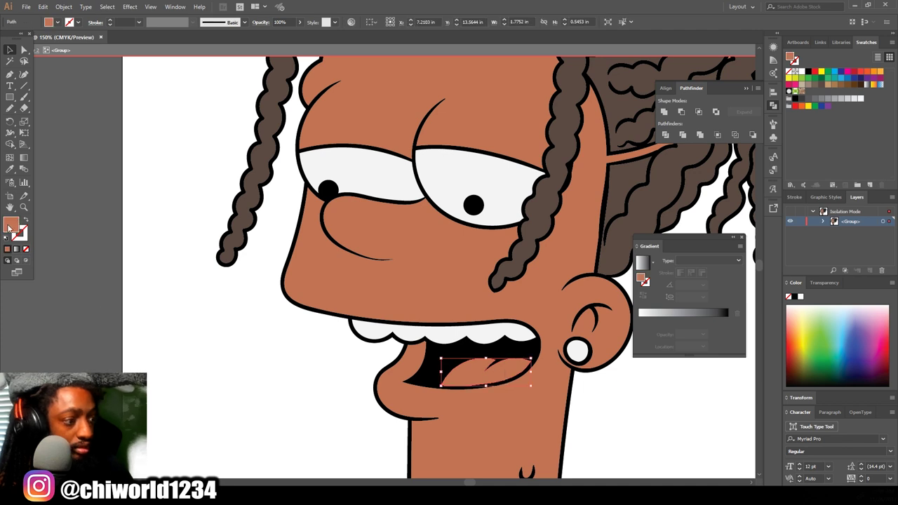
double_click(9, 226)
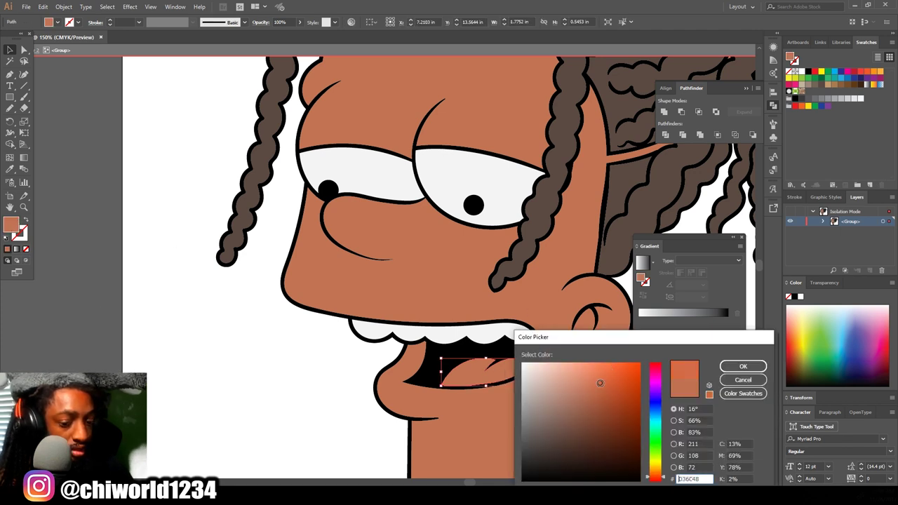
drag(663, 378, 659, 364)
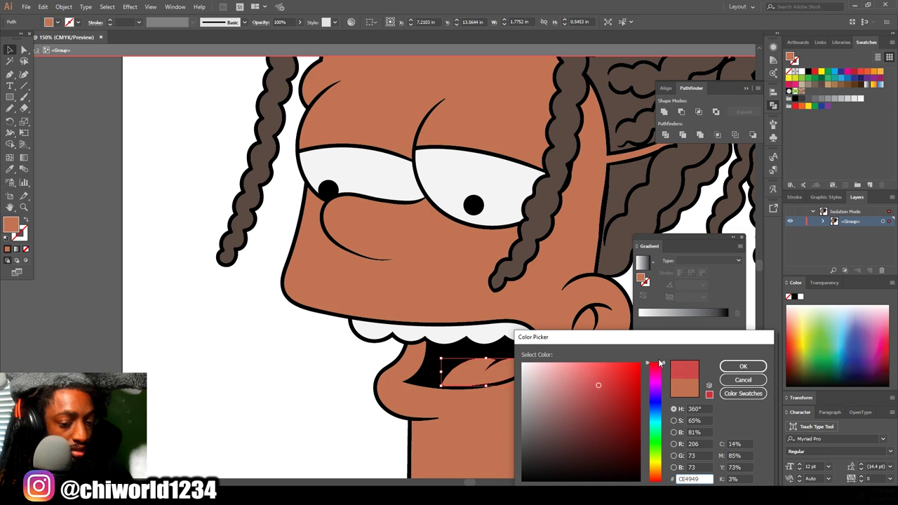
drag(599, 387, 589, 362)
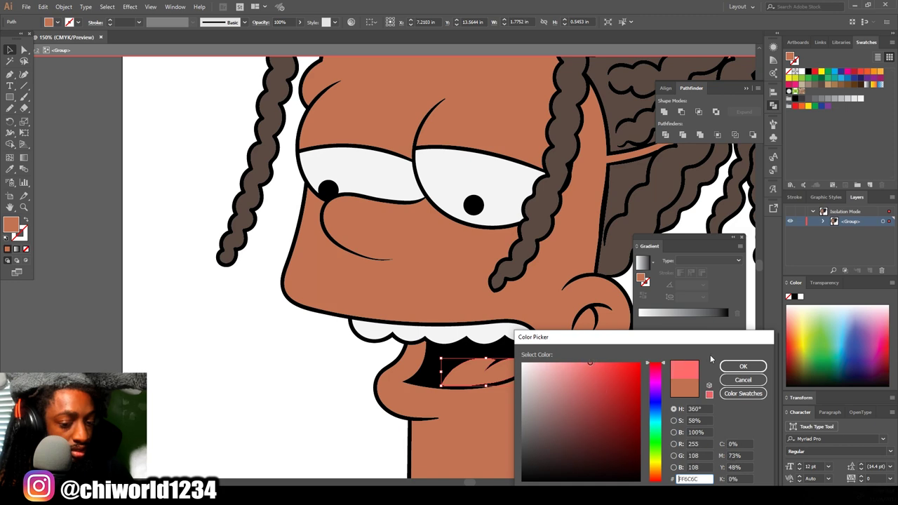
click(738, 367)
click(122, 358)
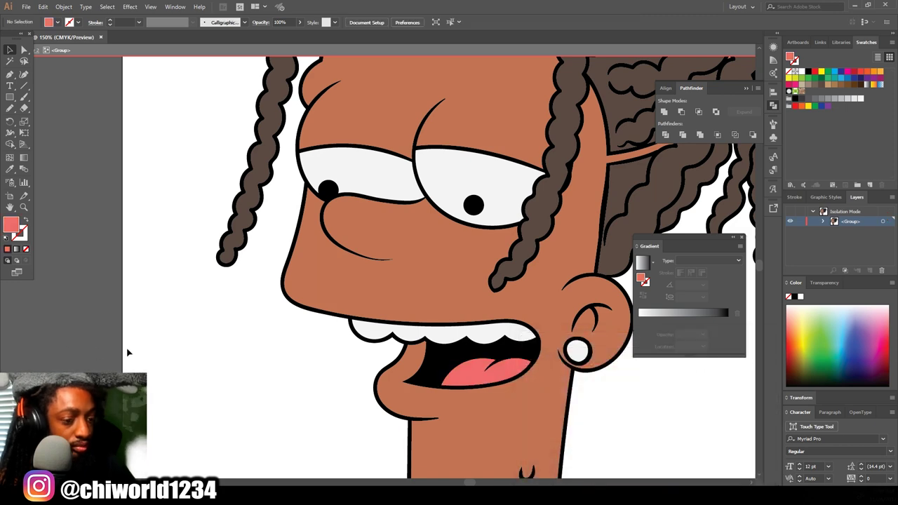
- Select the whole head artwork and start recolouring it with the Color Harmony preset, with the number of colours set to All
key(ctrl+minus)
key(ctrl+minus)
key(ctrl+minus)
key(ctrl+minus)
key(ctrl+plus)
key(ctrl+plus)
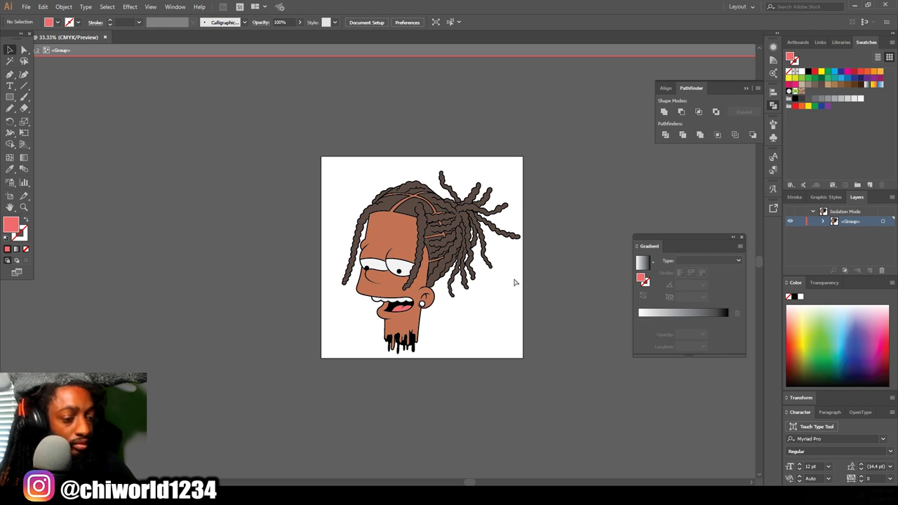
scroll(553, 340, right, 1)
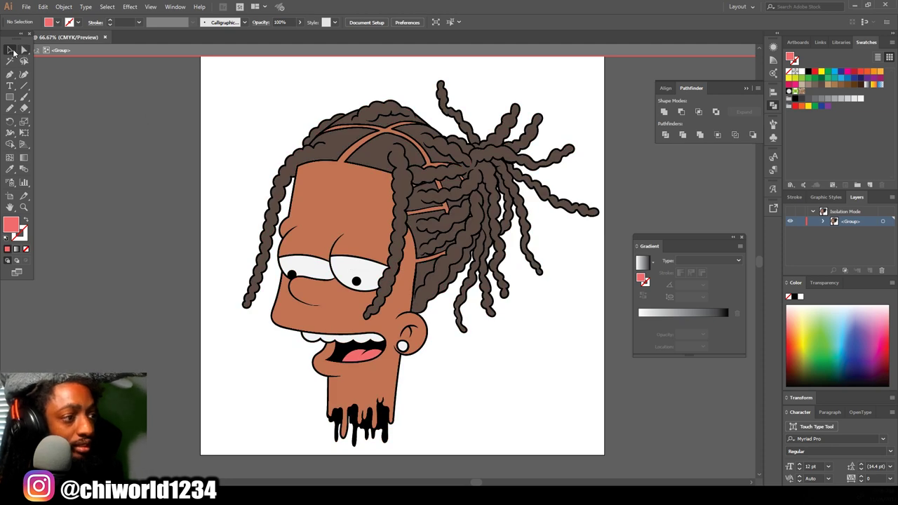
drag(213, 95, 605, 455)
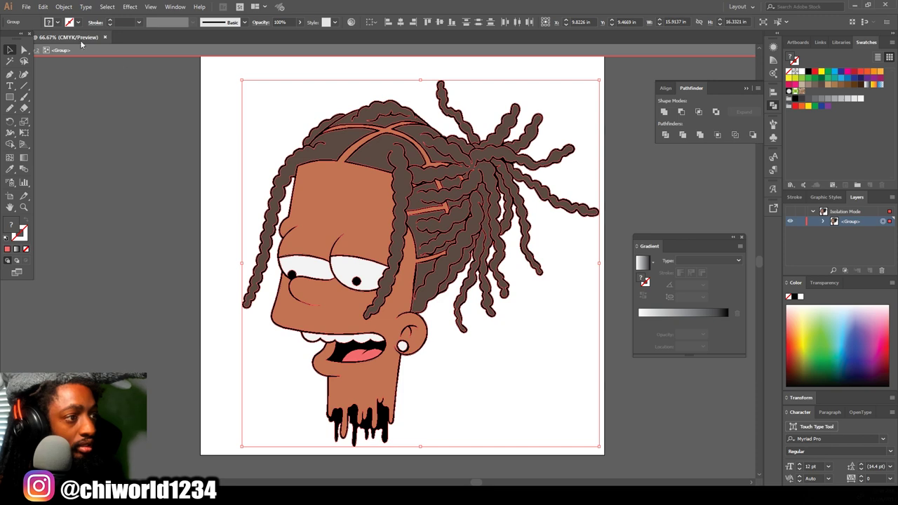
click(28, 9)
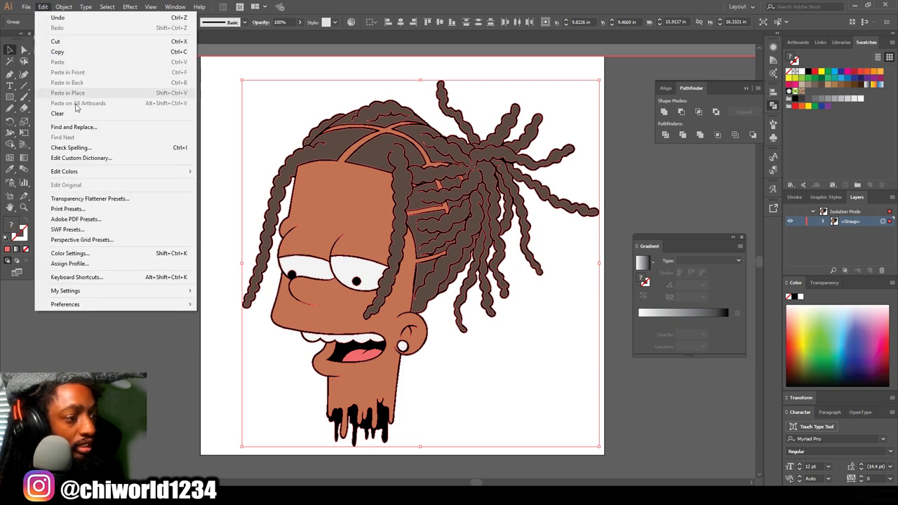
mouse_move(118, 178)
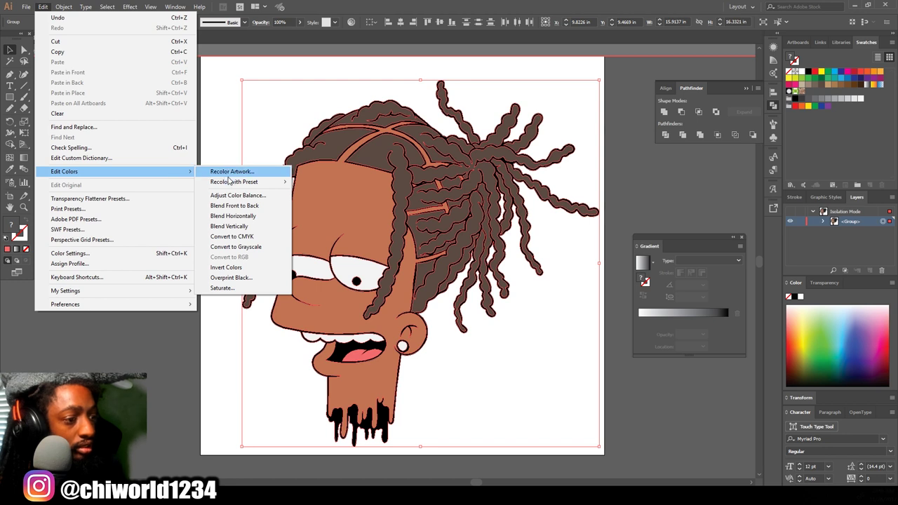
mouse_move(225, 183)
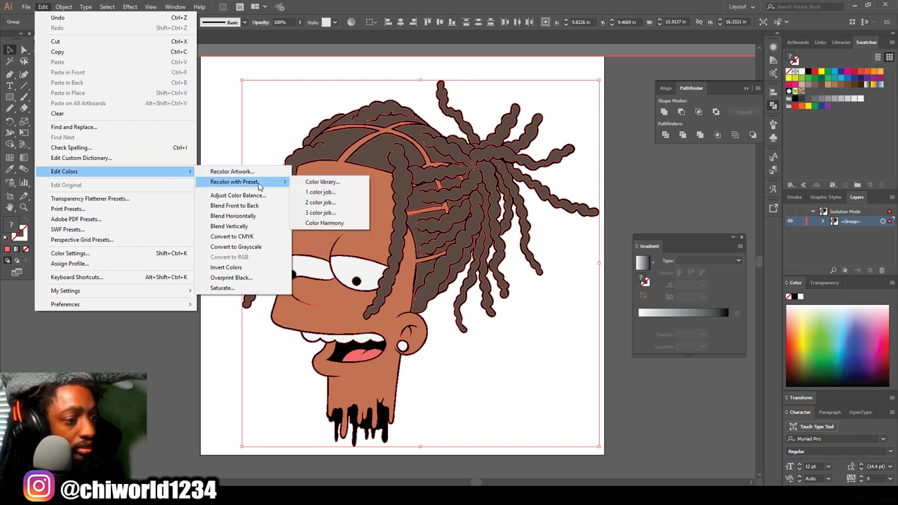
click(317, 223)
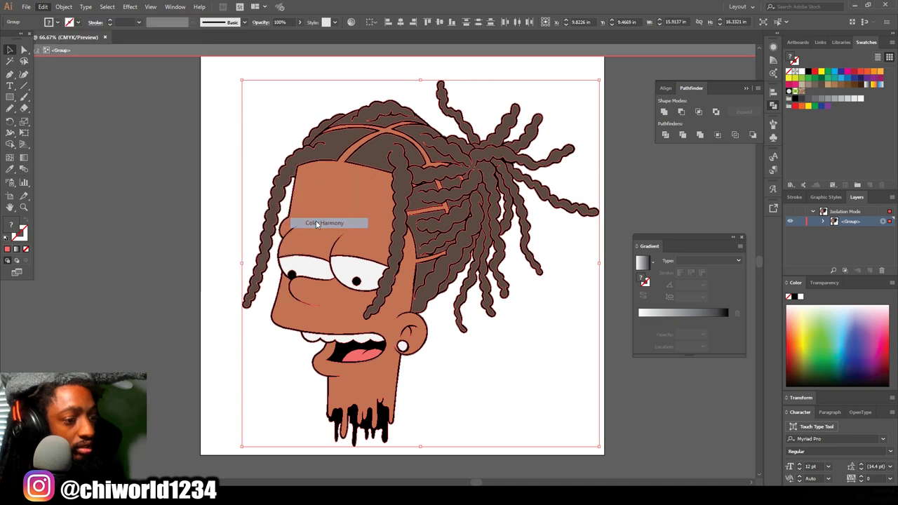
click(170, 63)
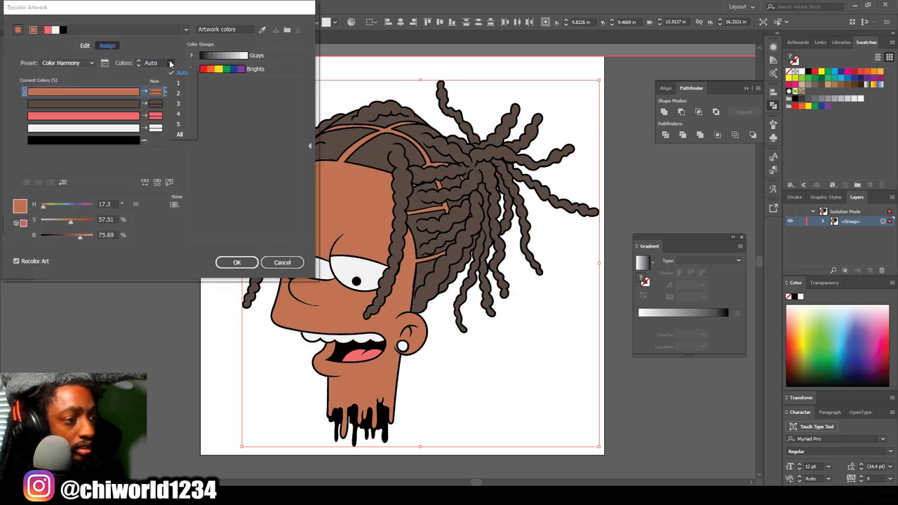
click(176, 133)
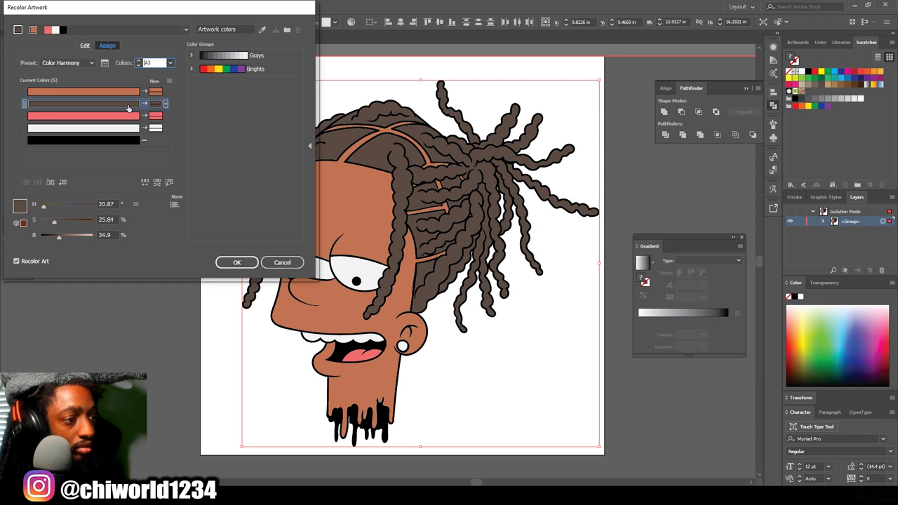
- Recolour the hair brown to a very dark reddish brown with a hue of 360°
drag(61, 235, 53, 237)
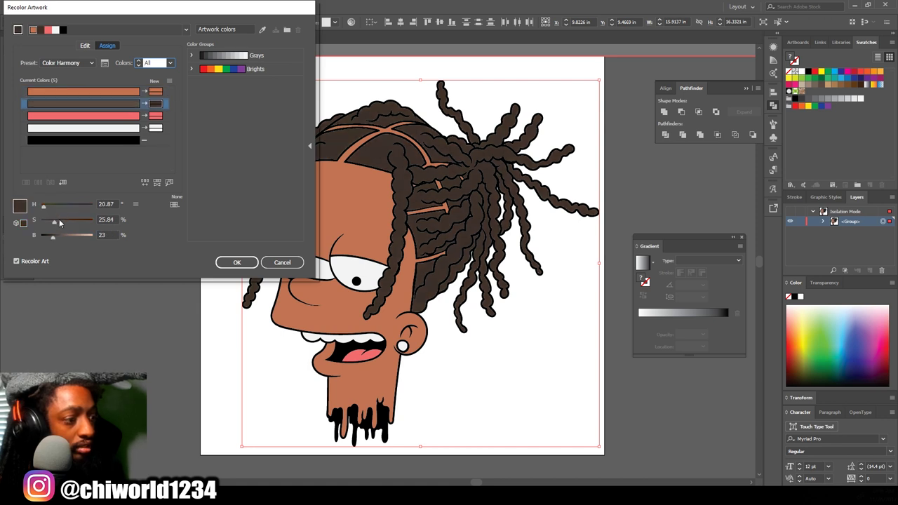
drag(59, 223, 60, 219)
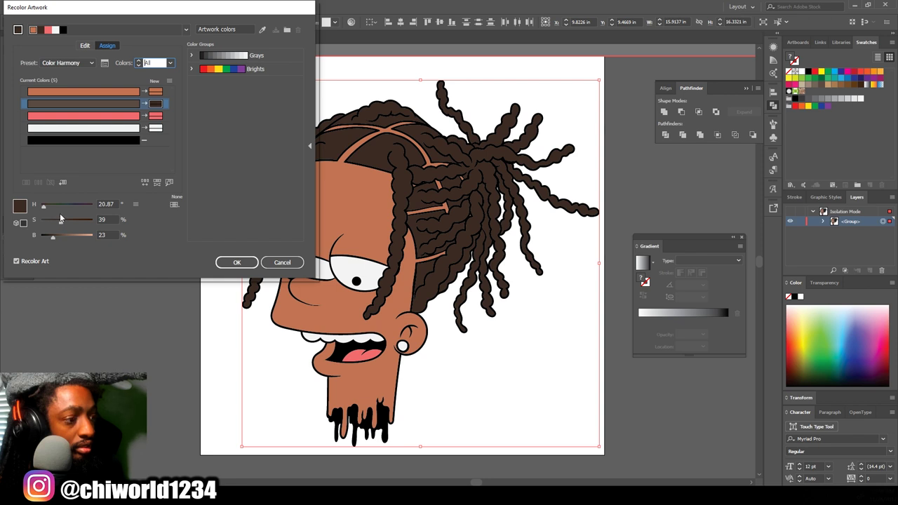
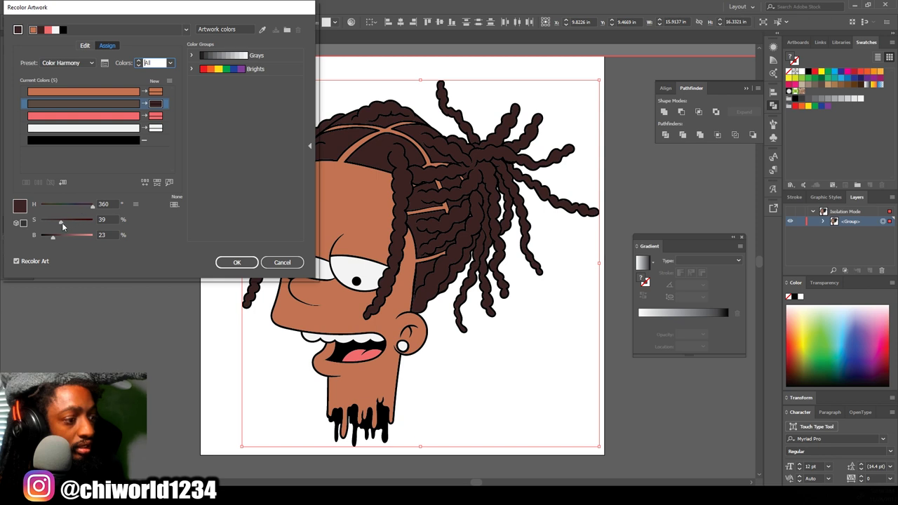
drag(60, 237, 57, 239)
- Recolour the orange-brown skin to hue 10°, saturation 62% and brightness 74%, and apply the recolouring
click(84, 91)
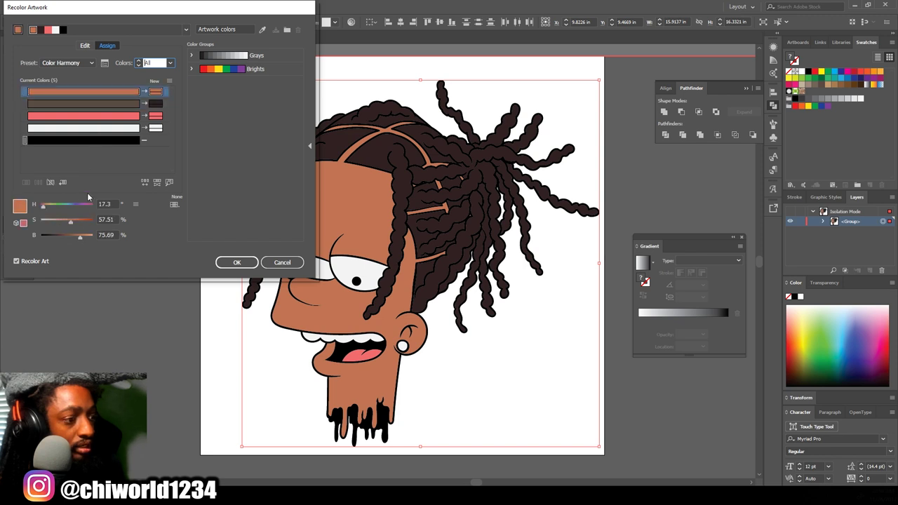
drag(68, 219, 69, 219)
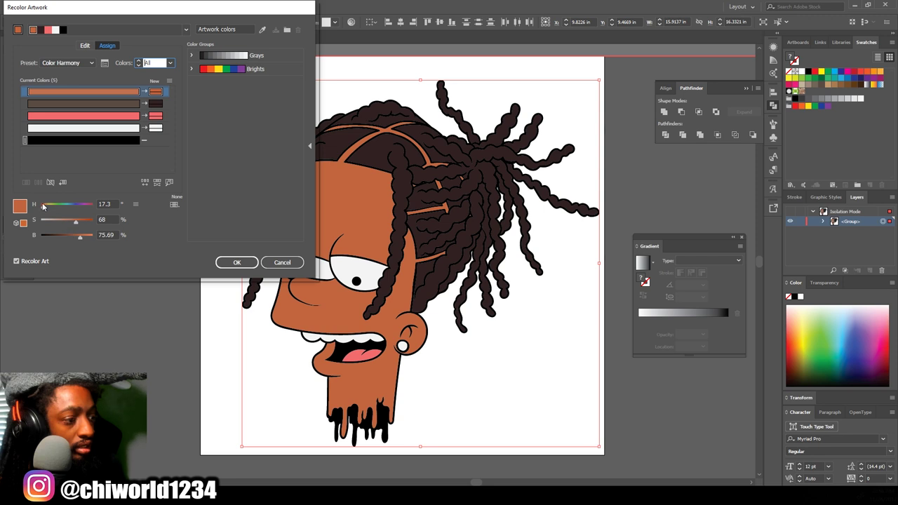
drag(45, 210, 76, 222)
drag(80, 237, 79, 237)
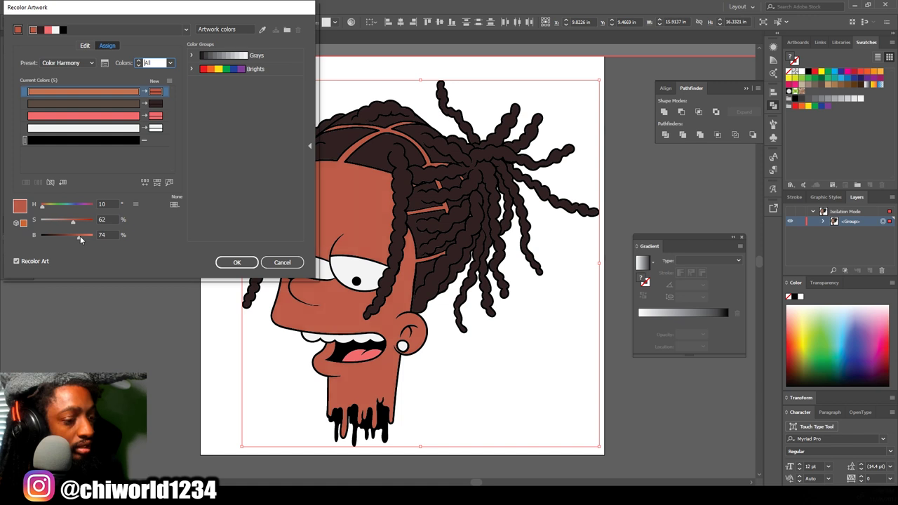
click(228, 264)
click(525, 361)
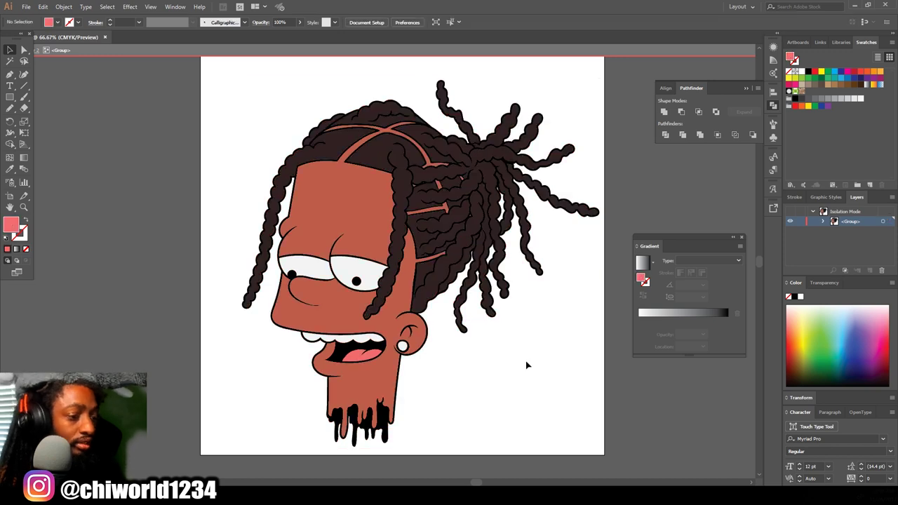
- Select the whole head artwork again and open the colour balance adjustment for it
key(ctrl+minus)
key(ctrl+minus)
key(ctrl+minus)
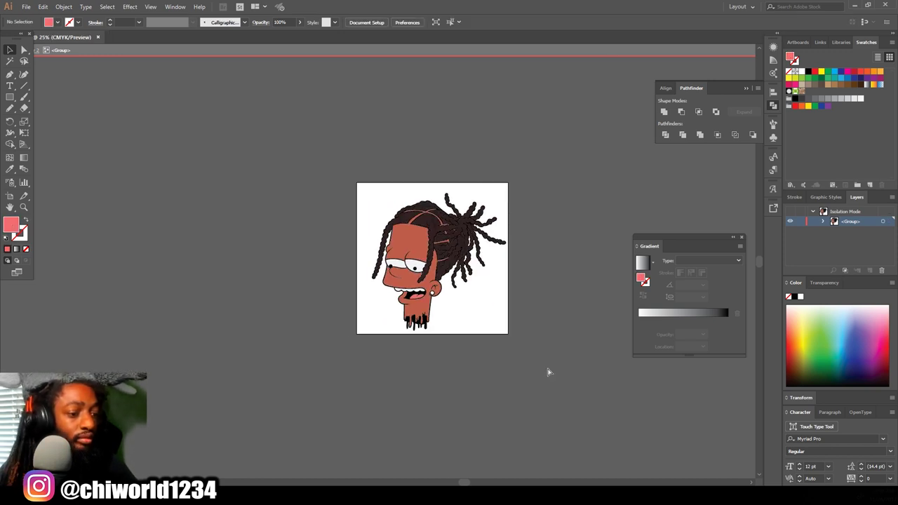
key(ctrl+plus)
key(ctrl+plus)
scroll(550, 370, up, 1)
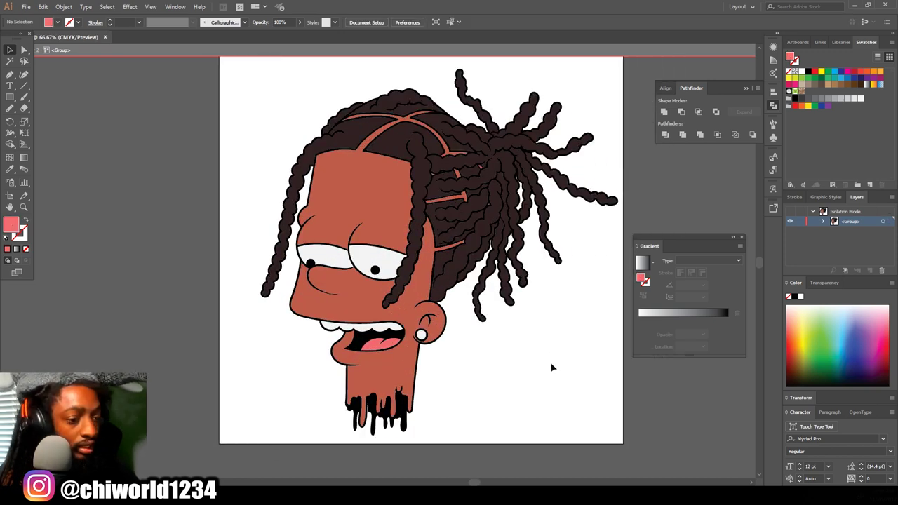
drag(543, 392, 230, 88)
click(43, 6)
mouse_move(170, 176)
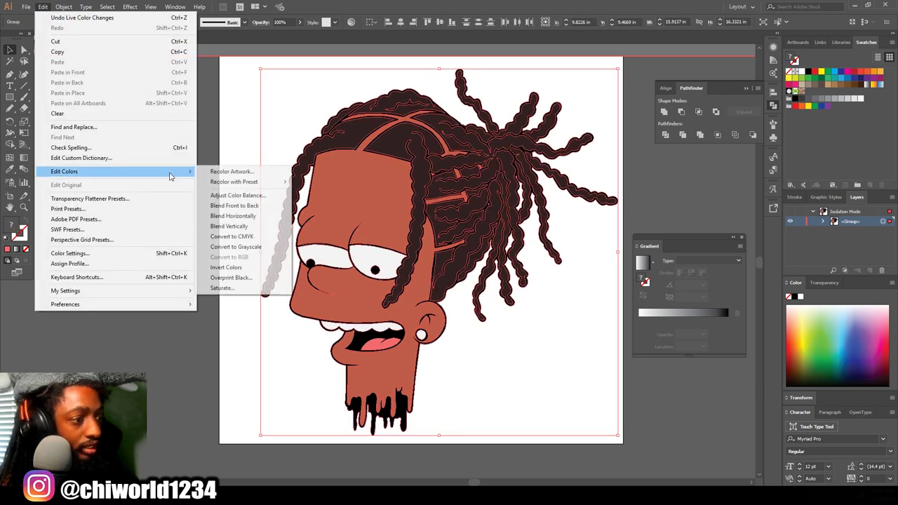
click(256, 198)
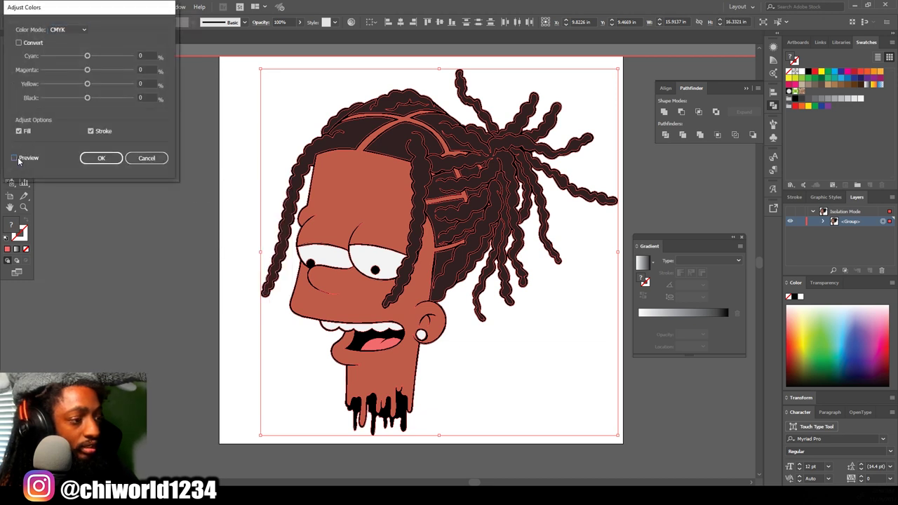
- Adjust the artwork's colour balance with preview on to cyan 2%, magenta -1%, yellow 5% and black -2%, and deselect the artwork
click(87, 83)
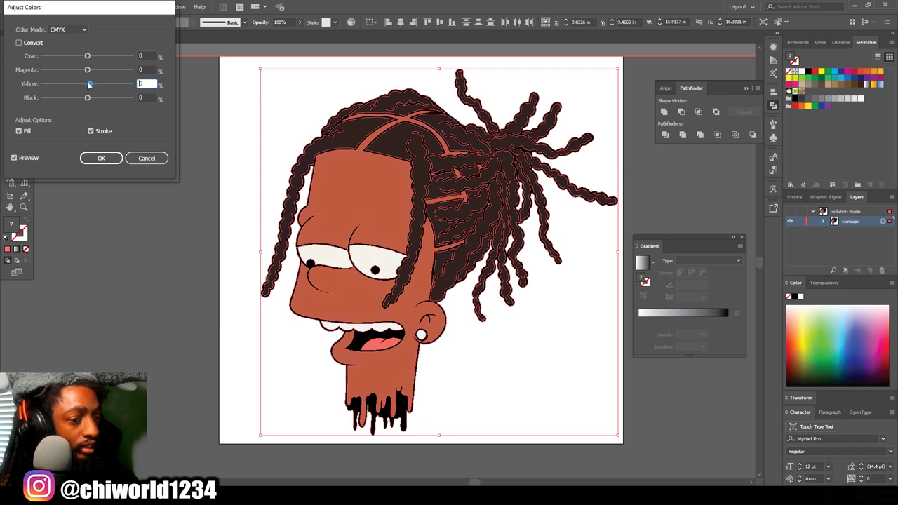
drag(89, 84, 89, 71)
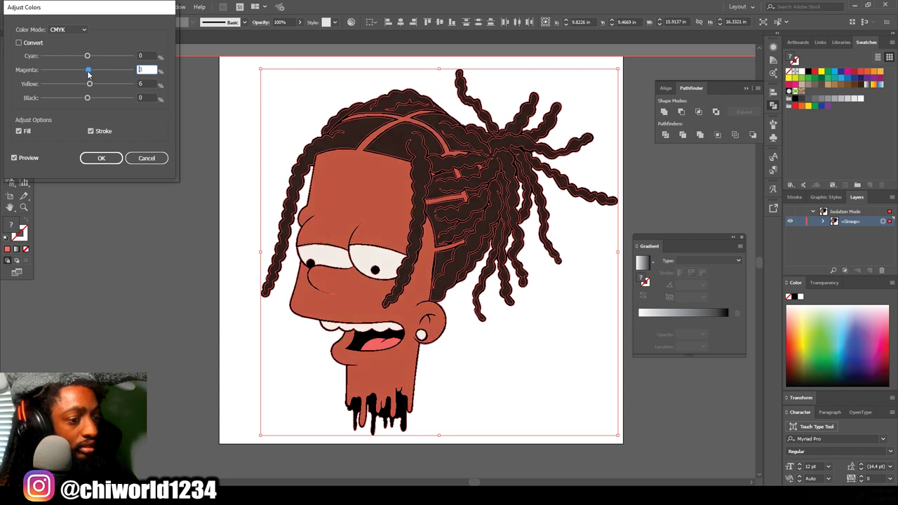
drag(87, 72, 92, 56)
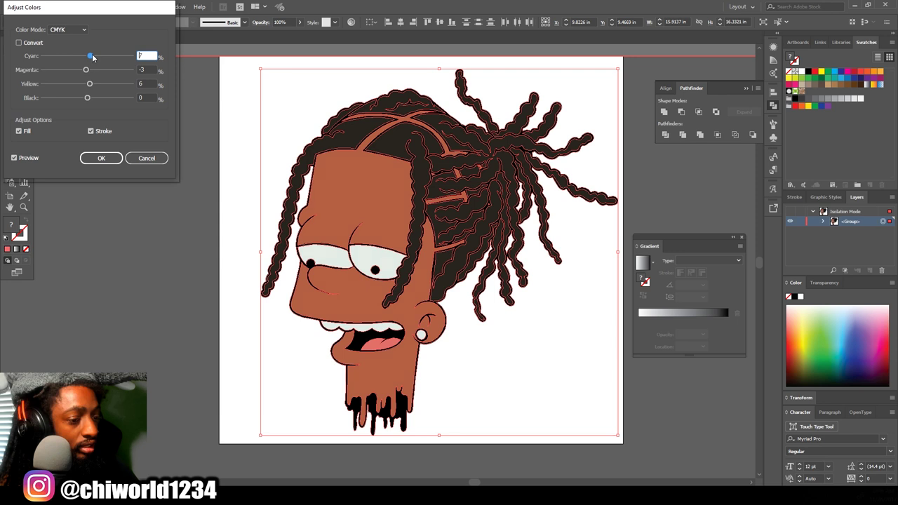
drag(86, 71, 86, 72)
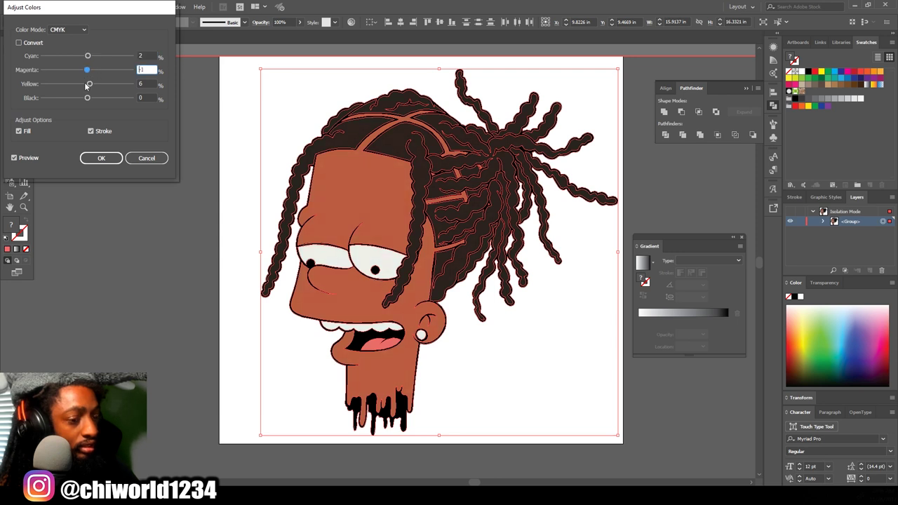
click(88, 97)
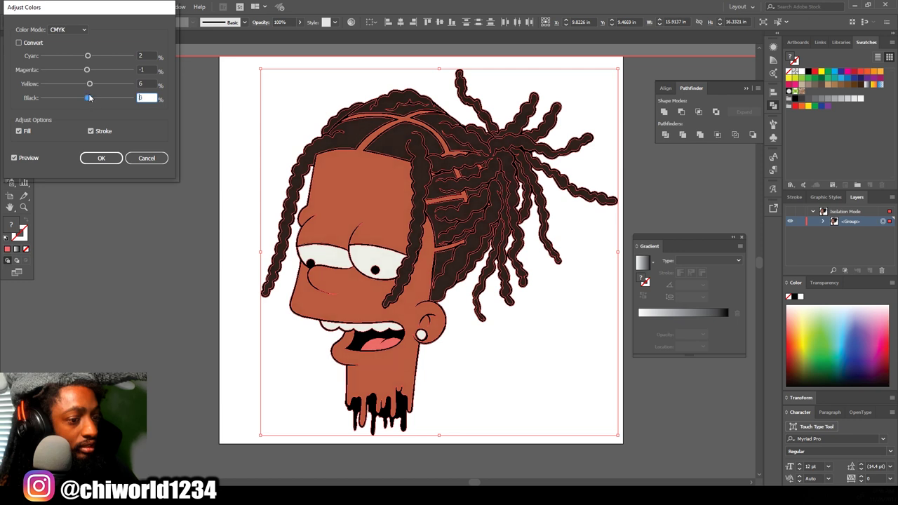
click(95, 84)
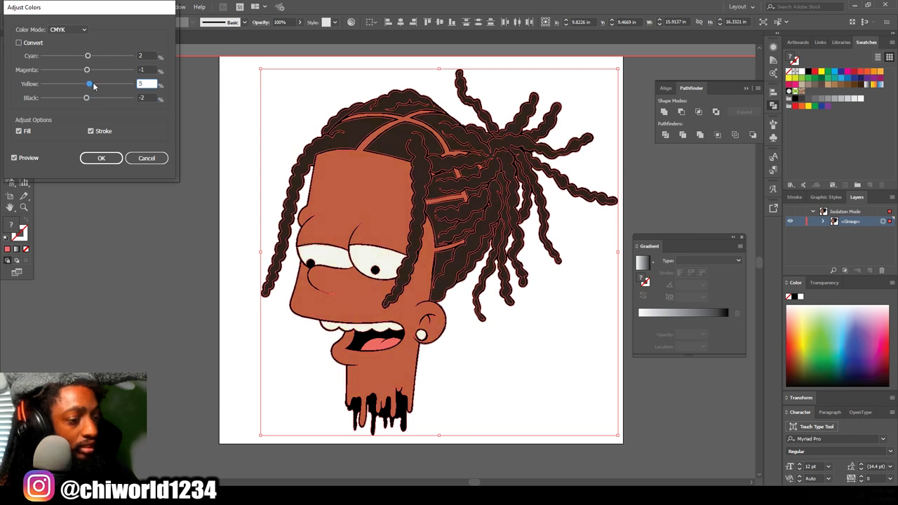
click(101, 158)
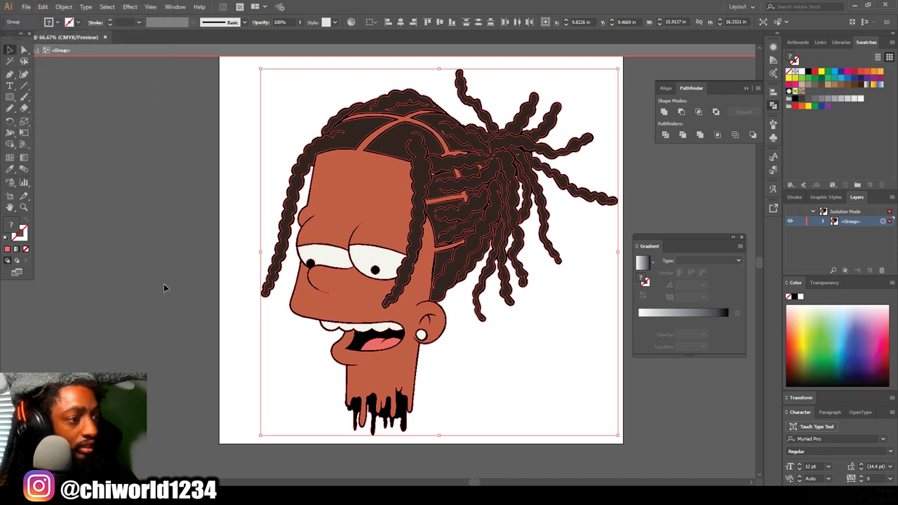
click(163, 313)
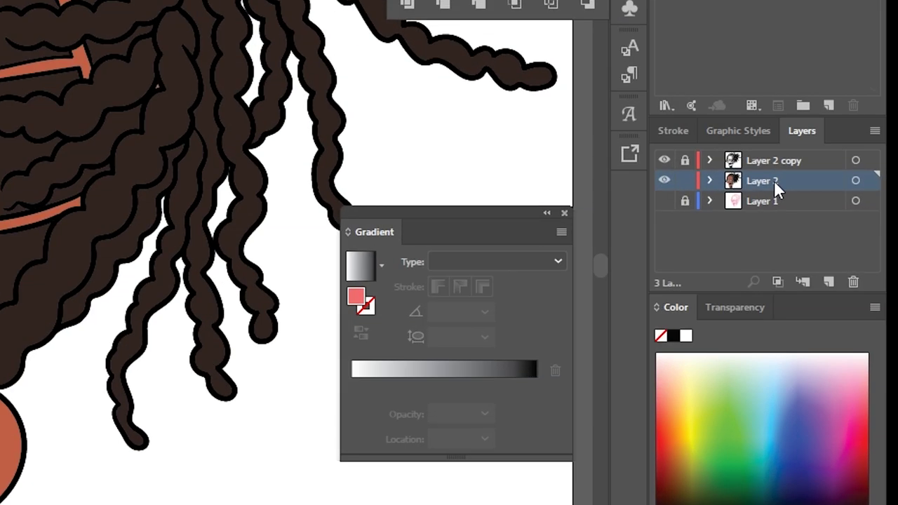
- Duplicate the coloured Layer 2, lock and hide the original, and make the duplicate the active layer
drag(774, 180, 830, 282)
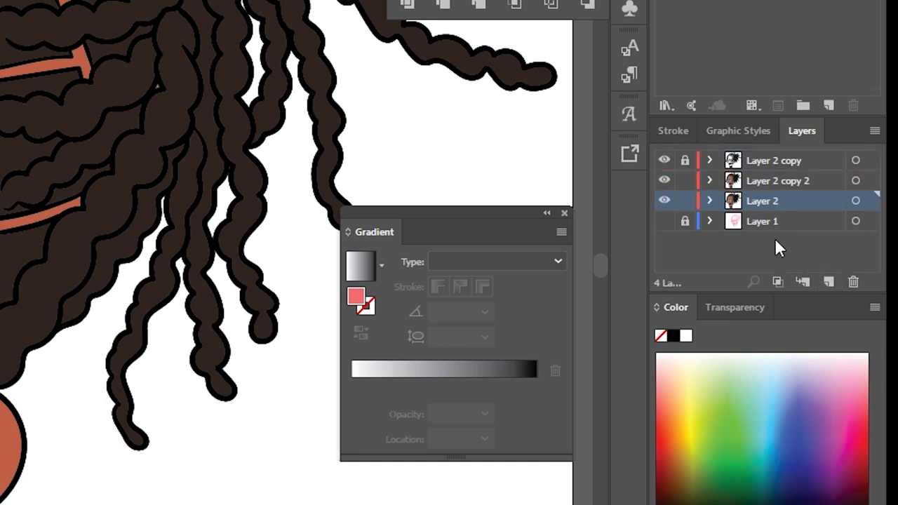
click(684, 202)
click(663, 205)
click(744, 181)
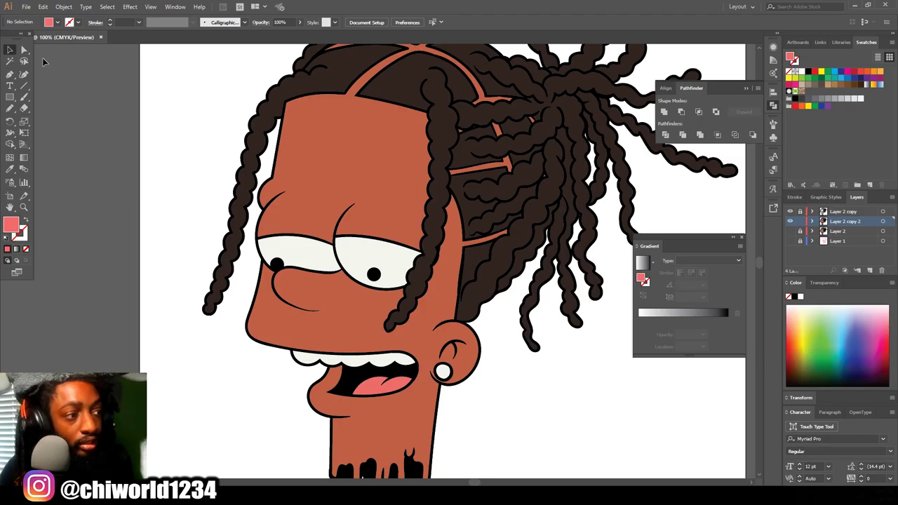
- Delete the forehead and lower-face skin fills from the duplicated Layer 2 copy 2
click(24, 49)
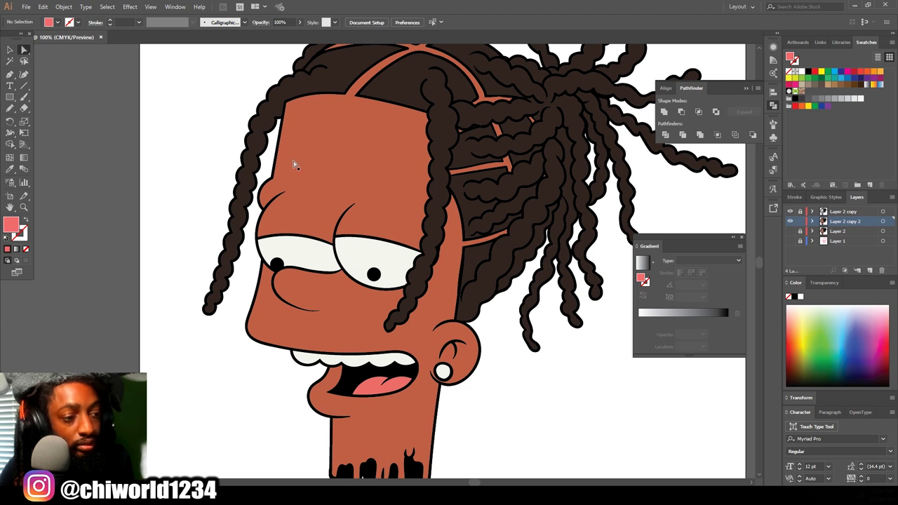
click(324, 161)
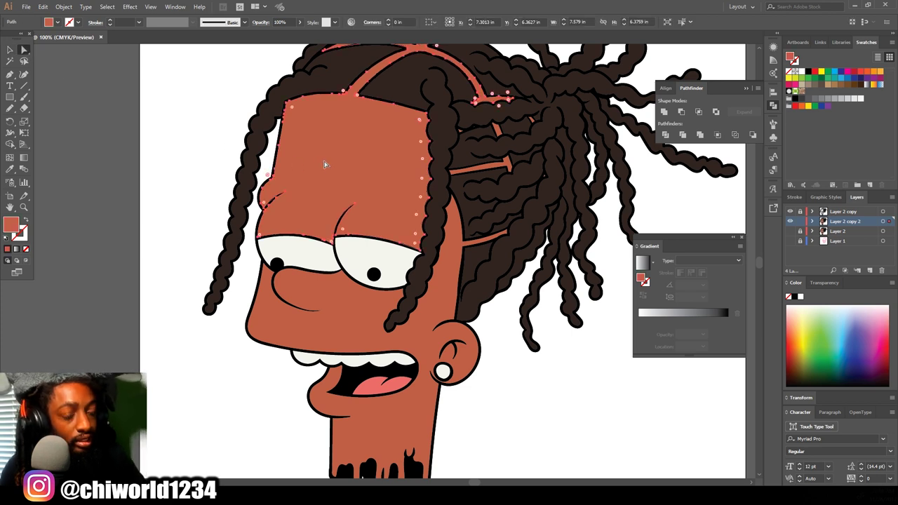
key(Delete)
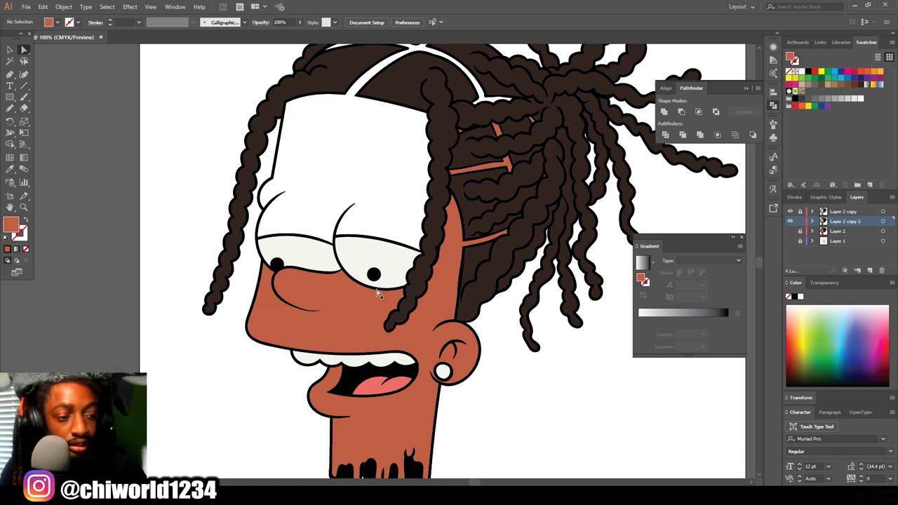
click(378, 294)
key(Delete)
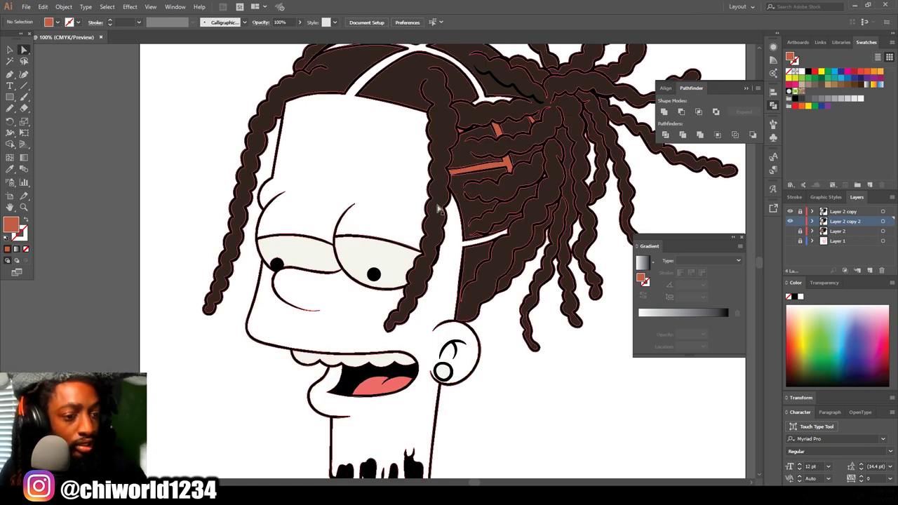
- Delete the three larger skin-coloured scalp partings showing between the side dreadlocks on the duplicated layer
scroll(594, 295, up, 3)
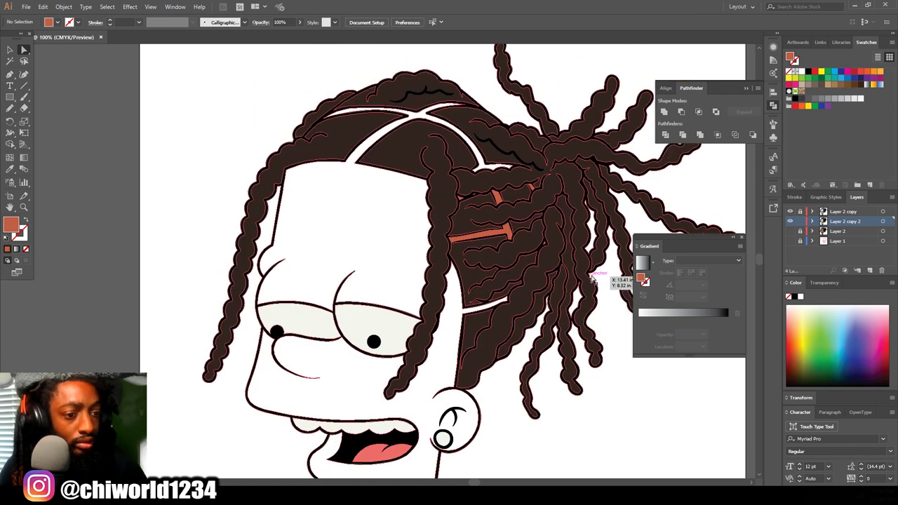
scroll(591, 277, up, 5)
scroll(571, 247, up, 5)
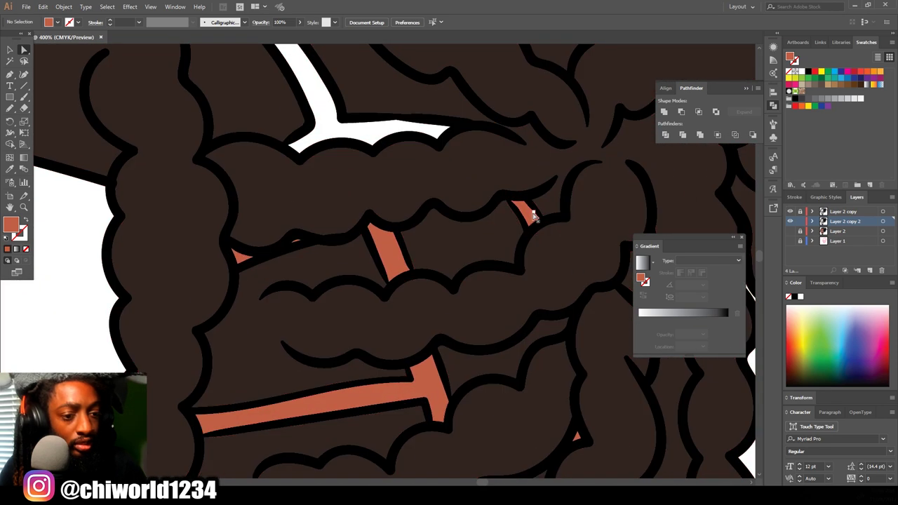
click(533, 218)
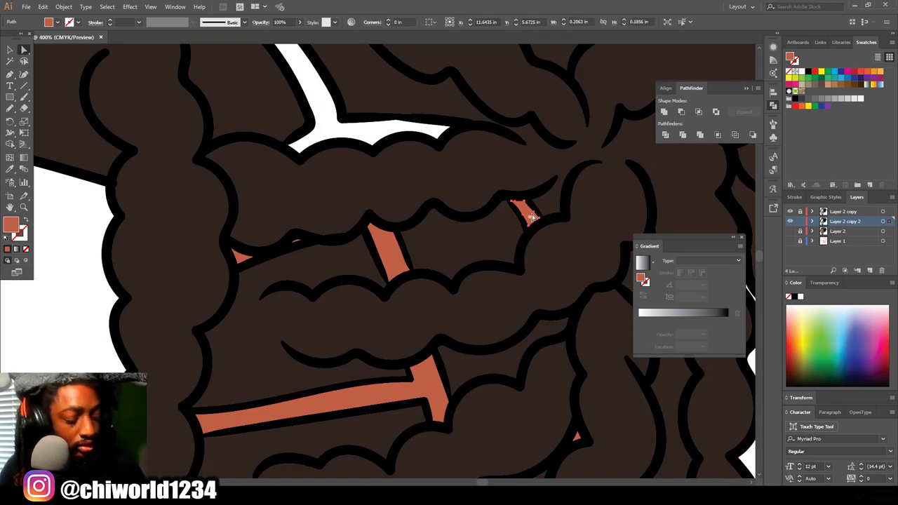
key(Delete)
click(392, 238)
key(Delete)
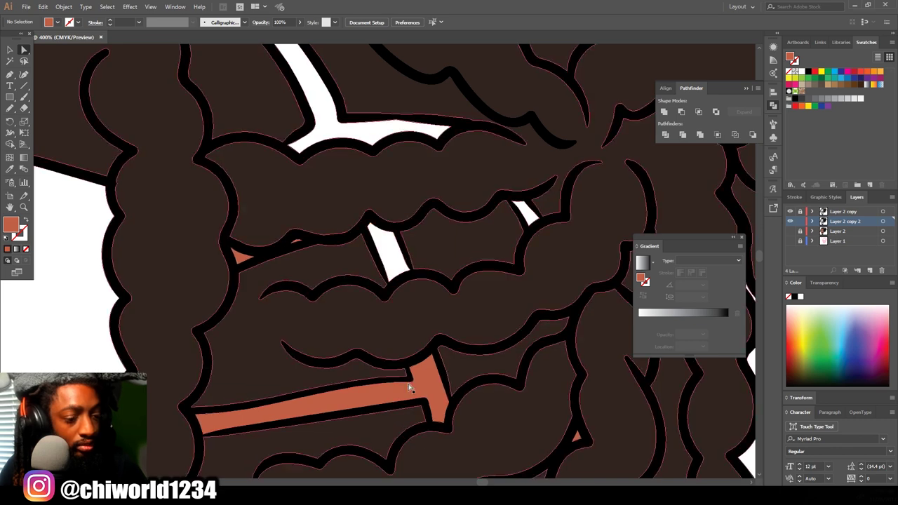
click(413, 374)
key(Delete)
- Delete the remaining small skin-coloured slivers between the dreadlocks on the duplicated layer
scroll(296, 236, up, 4)
click(293, 261)
key(Delete)
click(90, 319)
key(Delete)
key(ctrl+minus)
key(ctrl+minus)
key(ctrl+minus)
key(ctrl+minus)
key(ctrl+minus)
key(ctrl+minus)
key(ctrl+minus)
key(ctrl+minus)
scroll(365, 356, up, 6)
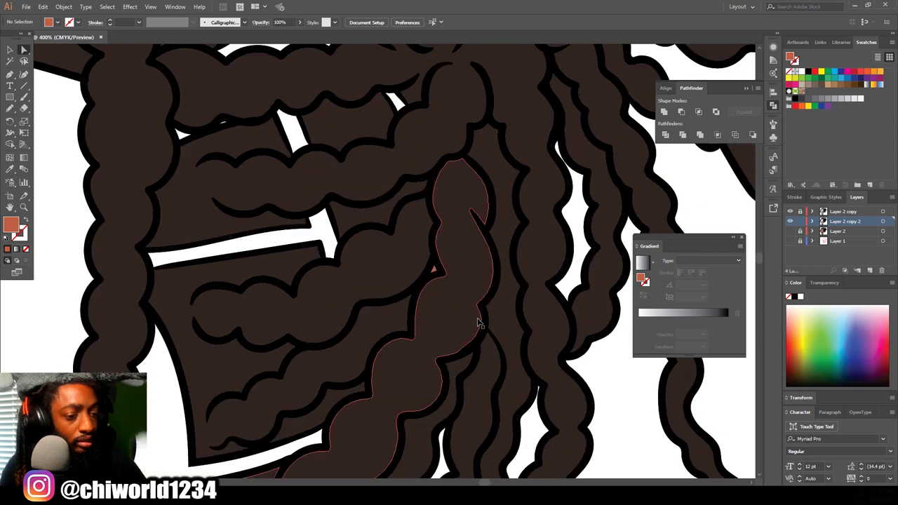
click(474, 280)
key(Delete)
key(ctrl+minus)
key(ctrl+minus)
key(ctrl+0)
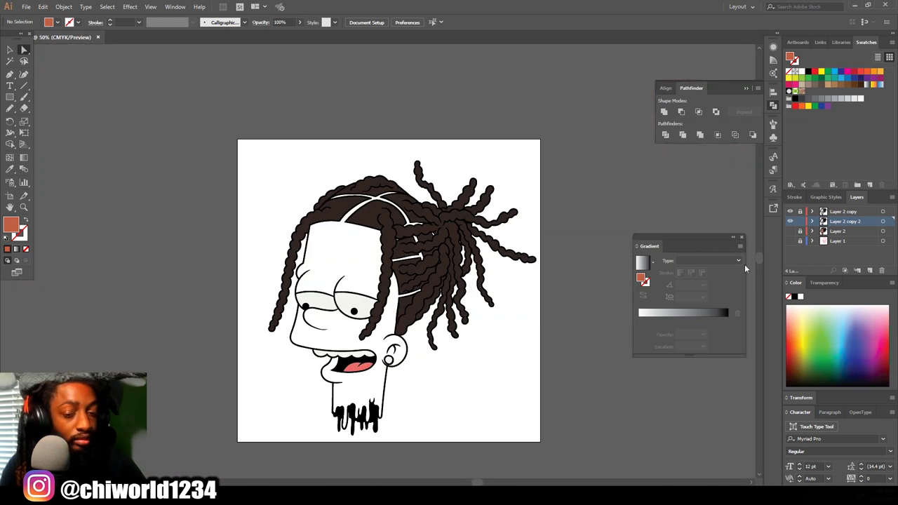
- Show Layer 2 again, lock Layer 2 copy 2, and add a new layer between them
click(790, 231)
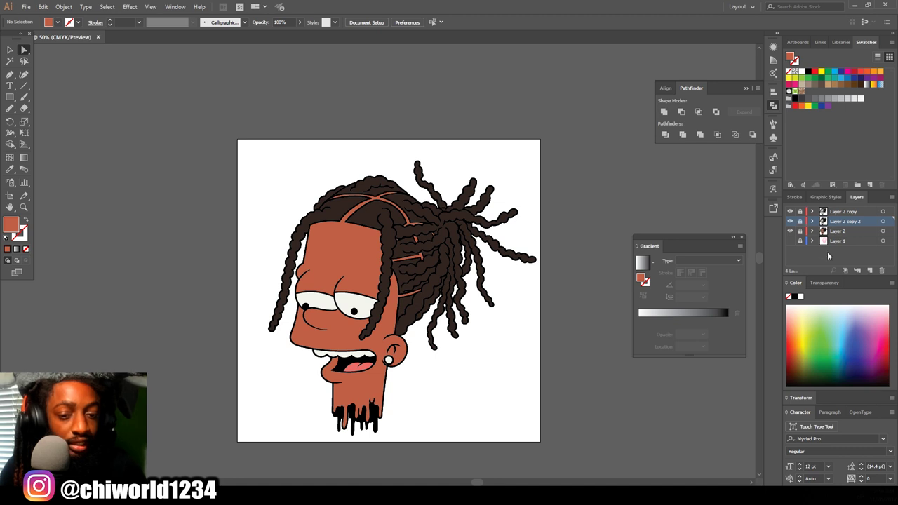
click(870, 271)
drag(833, 225, 834, 238)
scroll(363, 326, left, 2)
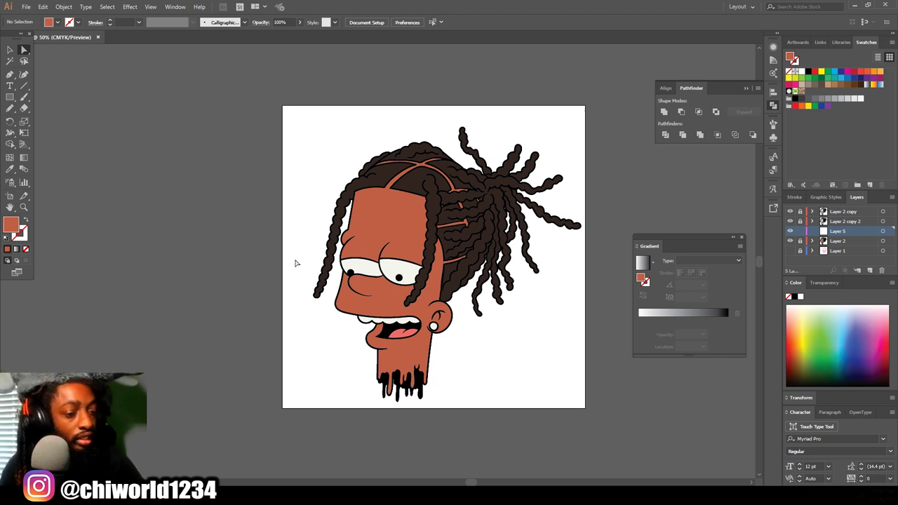
- Set the fill to a darker reddish-brown shade of the skin colour for the shadows
key(ctrl+equal)
key(i)
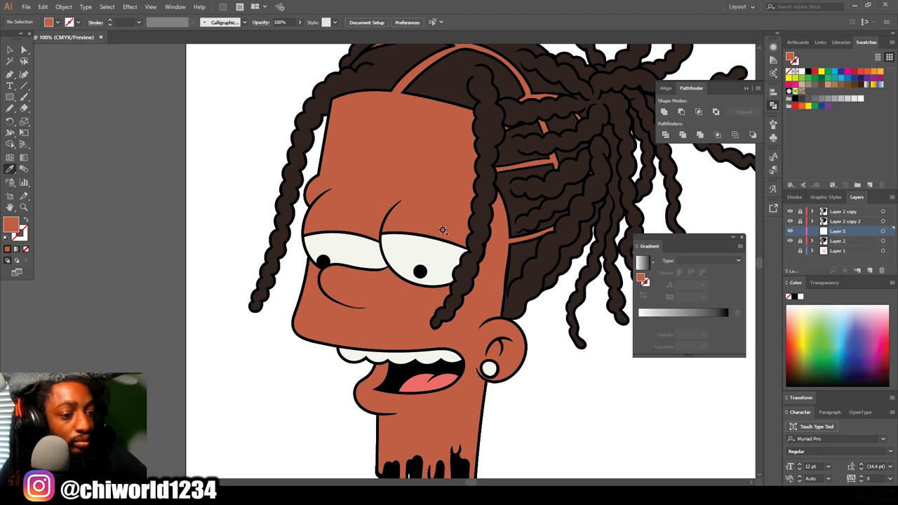
double_click(12, 224)
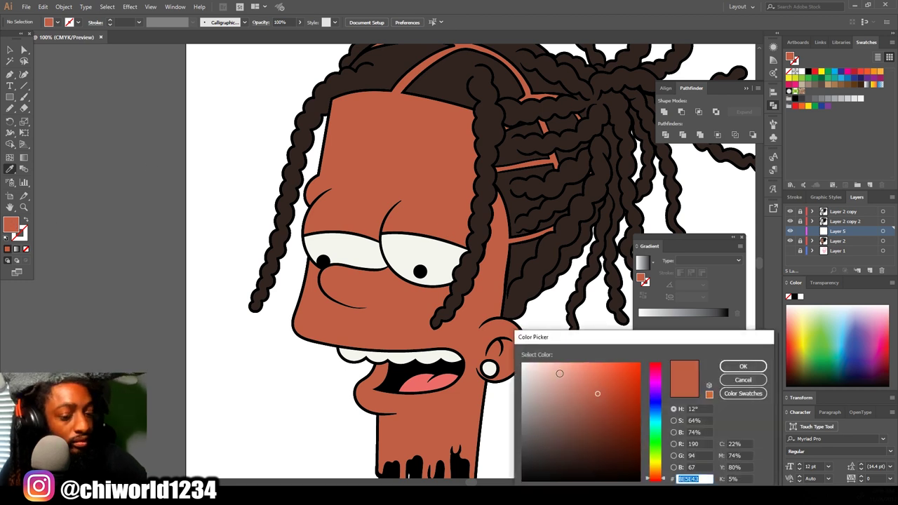
key(Return)
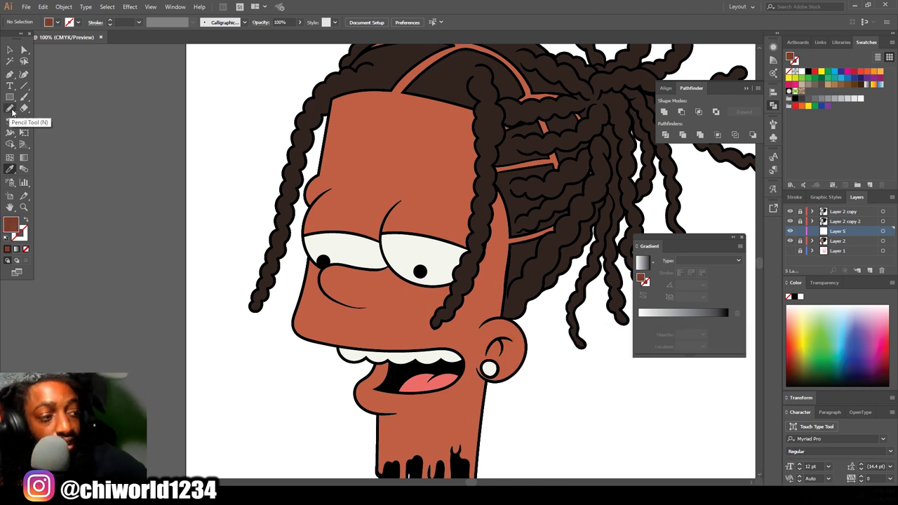
- Draw a scalloped Pencil shadow on the forehead along the long front dreadlock
click(10, 109)
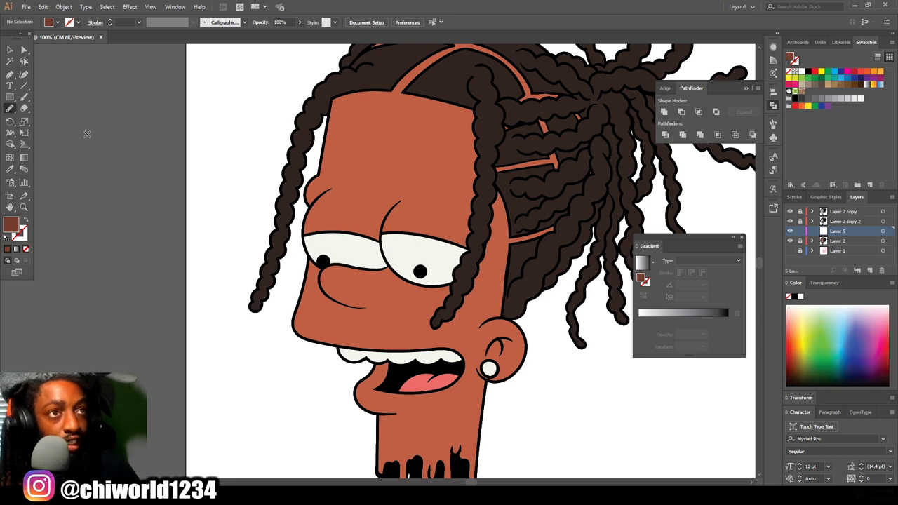
key(ctrl+=)
scroll(134, 145, right, 2)
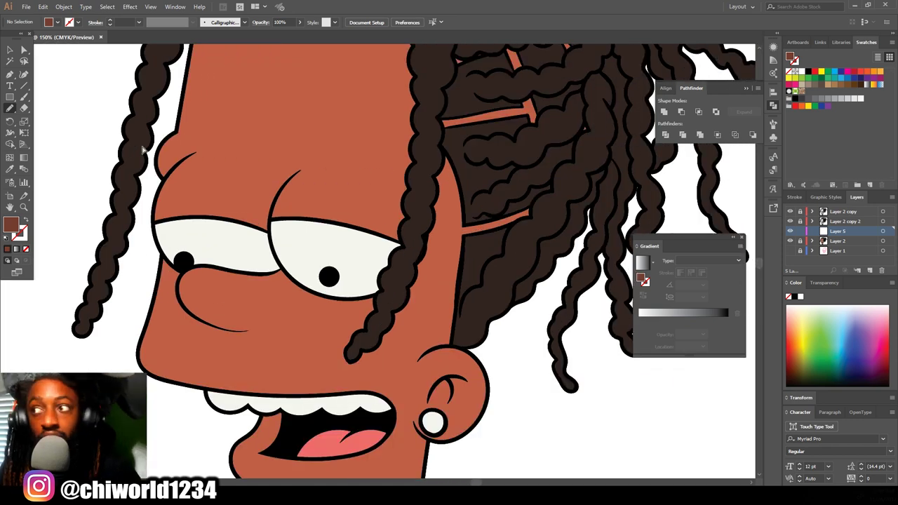
scroll(142, 147, up, 2)
key(ctrl+plus)
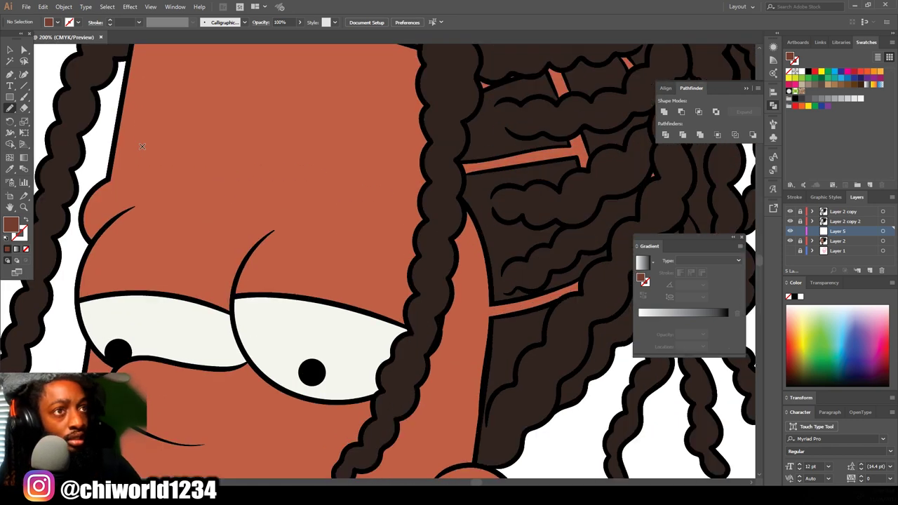
scroll(142, 146, up, 1)
scroll(394, 325, up, 2)
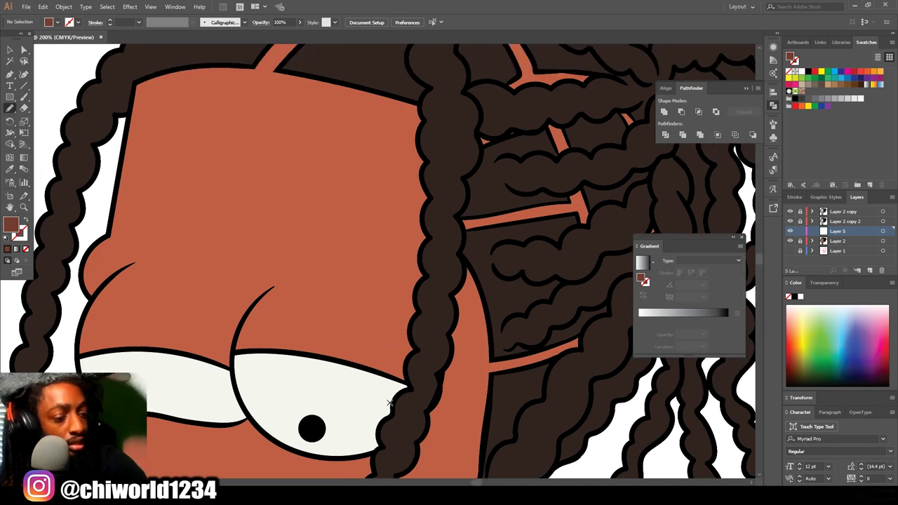
mouse_move(393, 204)
mouse_down()
mouse_move(440, 96)
mouse_move(421, 372)
mouse_up()
- Draw shadows down the side of the face above the ear and on the scalp partings between the dreadlocks
key(ctrl+minus)
scroll(499, 372, down, 5)
scroll(499, 373, left, 1)
scroll(497, 370, right, 1)
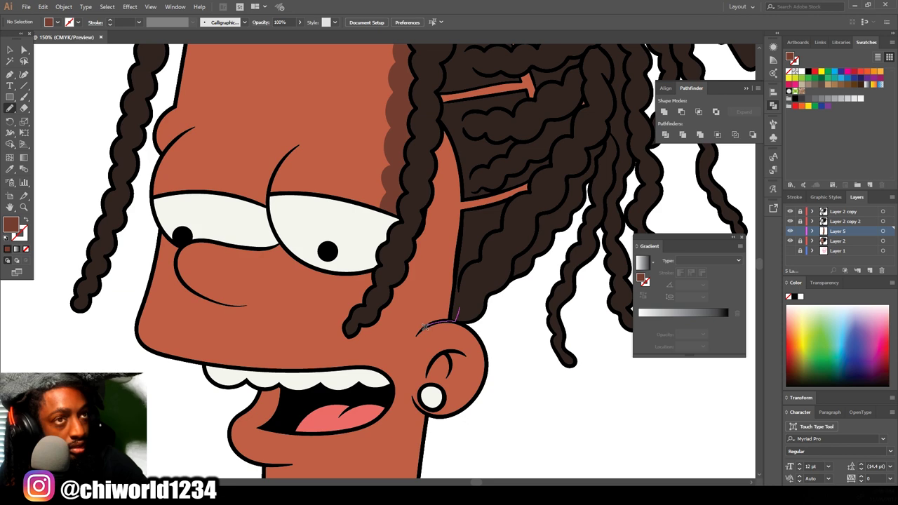
mouse_move(427, 197)
mouse_down()
mouse_move(466, 64)
mouse_move(478, 218)
mouse_up()
drag(521, 171, 499, 217)
drag(537, 122, 571, 84)
mouse_move(558, 101)
mouse_down()
mouse_move(551, 129)
mouse_move(557, 103)
mouse_up()
key(ctrl+minus)
key(ctrl+minus)
key(ctrl+minus)
- Draw a tapered shadow beside the brow crease between the two eyes
scroll(538, 208, up, 2)
scroll(538, 208, left, 2)
key(ctrl+plus)
key(ctrl+plus)
key(ctrl+plus)
key(ctrl+plus)
key(ctrl+plus)
key(ctrl+plus)
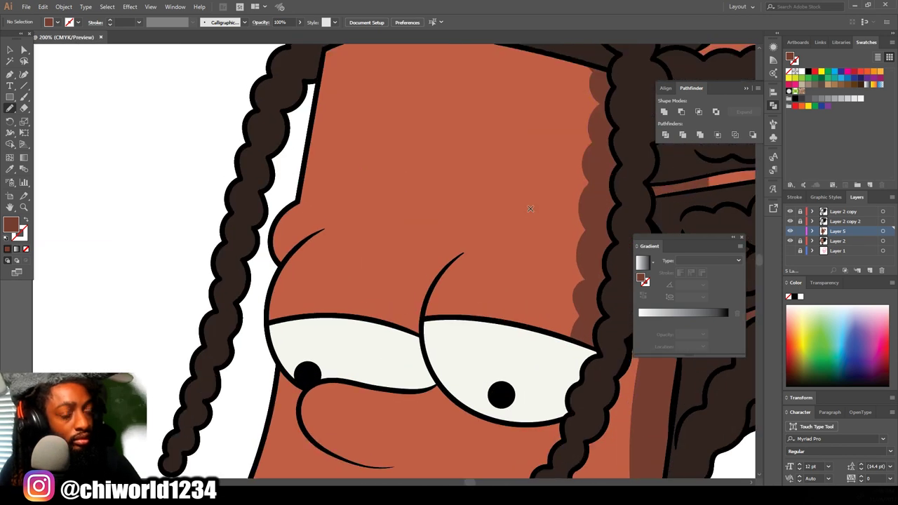
drag(476, 270, 489, 217)
key(ctrl+minus)
key(ctrl+minus)
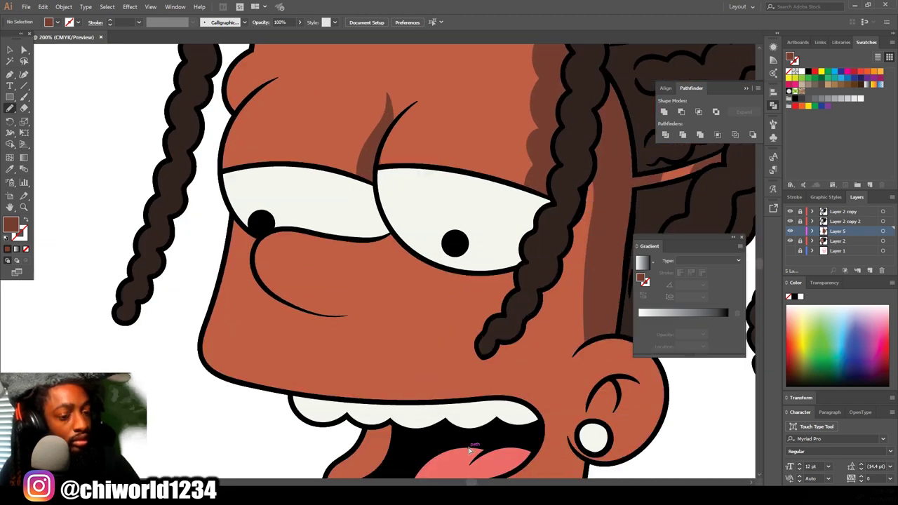
- Draw shadows inside the ear beneath its inner fold lines
key(ctrl+plus)
scroll(469, 448, down, 3)
scroll(469, 446, right, 3)
key(ctrl+plus)
scroll(469, 444, right, 2)
drag(448, 301, 489, 245)
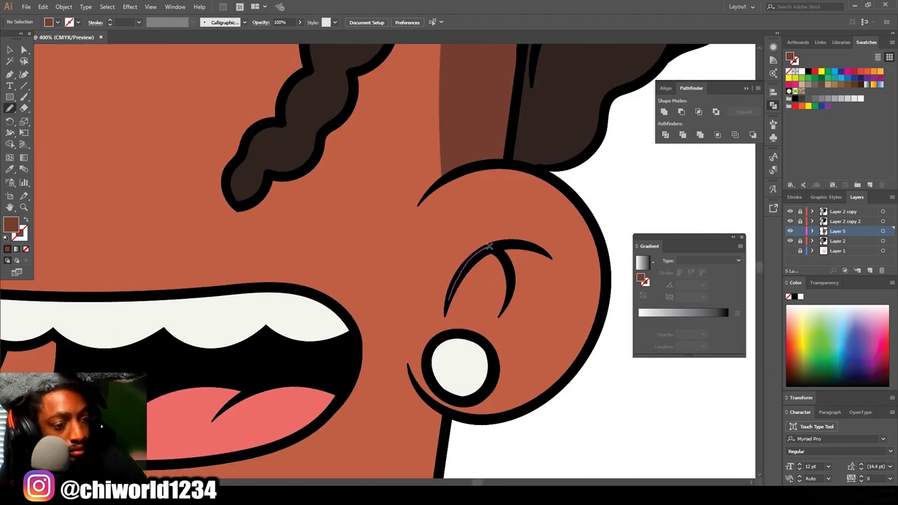
drag(445, 328, 445, 328)
key(ctrl+minus)
scroll(459, 399, down, 6)
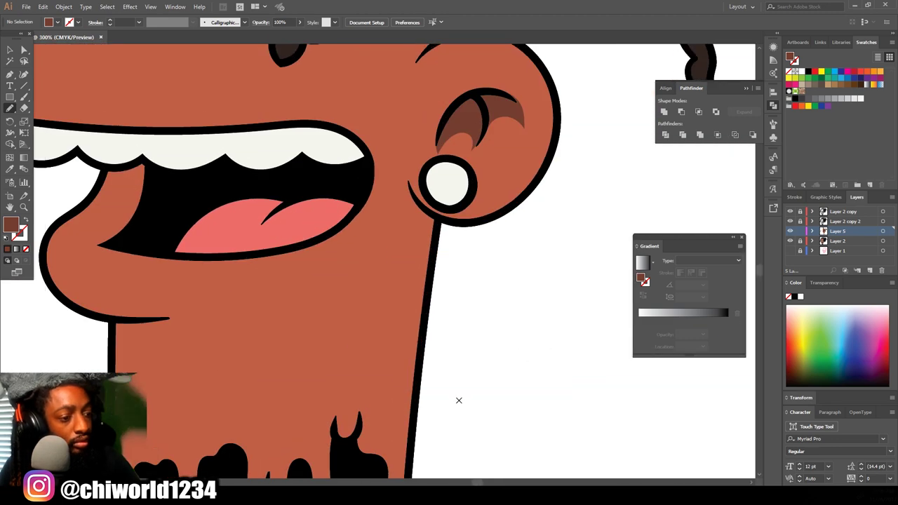
- Draw a shadow down the back edge of the neck below the ear
mouse_move(370, 396)
mouse_down()
mouse_move(405, 405)
mouse_move(436, 121)
mouse_move(415, 102)
mouse_move(408, 123)
mouse_up()
key(ctrl+minus)
key(ctrl+minus)
key(ctrl+minus)
key(ctrl+minus)
key(ctrl+minus)
key(ctrl+plus)
key(ctrl+plus)
key(ctrl+plus)
key(ctrl+plus)
key(ctrl+plus)
key(ctrl+plus)
- Add shadows to the lower end of the neck and the inner lip at the mouth's corner
drag(357, 330, 345, 463)
mouse_move(428, 129)
mouse_down()
mouse_move(399, 226)
mouse_move(367, 140)
mouse_move(419, 130)
mouse_up()
mouse_move(295, 249)
mouse_down()
mouse_move(391, 246)
mouse_move(357, 186)
mouse_move(295, 252)
mouse_up()
key(ctrl+minus)
key(ctrl+minus)
key(ctrl+minus)
key(ctrl+minus)
key(ctrl+minus)
- Draw a tapered shadow over the far brow bump at the front of the forehead
key(ctrl+plus)
key(ctrl+plus)
key(ctrl+plus)
key(ctrl+plus)
mouse_move(374, 242)
mouse_down()
mouse_move(492, 184)
mouse_move(355, 236)
mouse_up()
key(ctrl+minus)
key(ctrl+minus)
key(ctrl+minus)
key(ctrl+minus)
key(ctrl+minus)
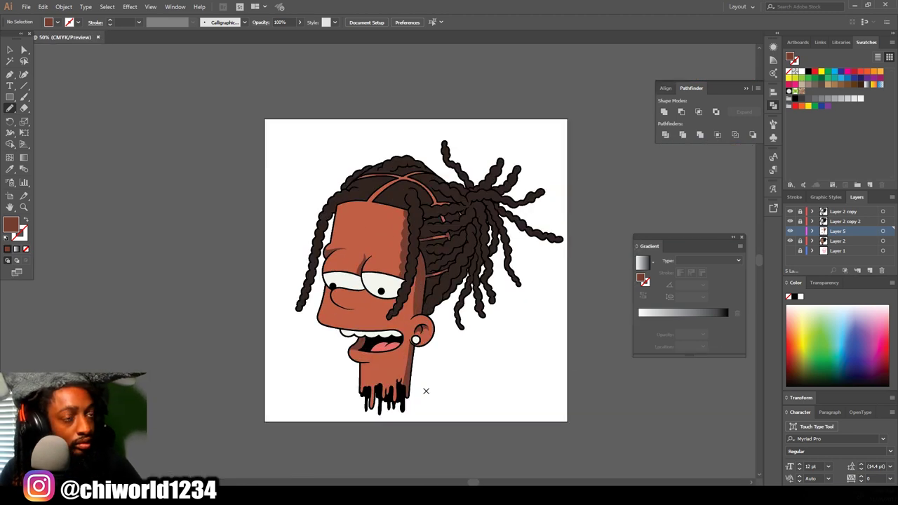
- Draw a curved shadow beneath the nose following its outline
key(ctrl+plus)
key(ctrl+plus)
key(ctrl+plus)
key(ctrl+plus)
key(ctrl+plus)
mouse_move(263, 212)
mouse_down()
mouse_move(262, 272)
mouse_move(337, 324)
mouse_move(414, 328)
mouse_up()
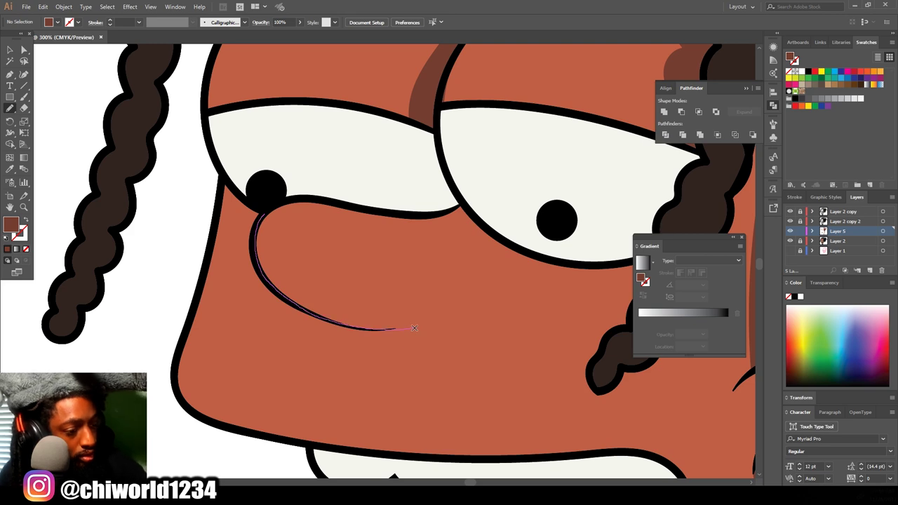
key(ctrl+plus)
key(ctrl+plus)
mouse_move(173, 164)
mouse_down()
mouse_move(211, 311)
mouse_move(424, 395)
mouse_up()
drag(278, 400, 275, 401)
key(ctrl+minus)
key(ctrl+minus)
key(ctrl+minus)
key(ctrl+minus)
key(ctrl+minus)
key(ctrl+minus)
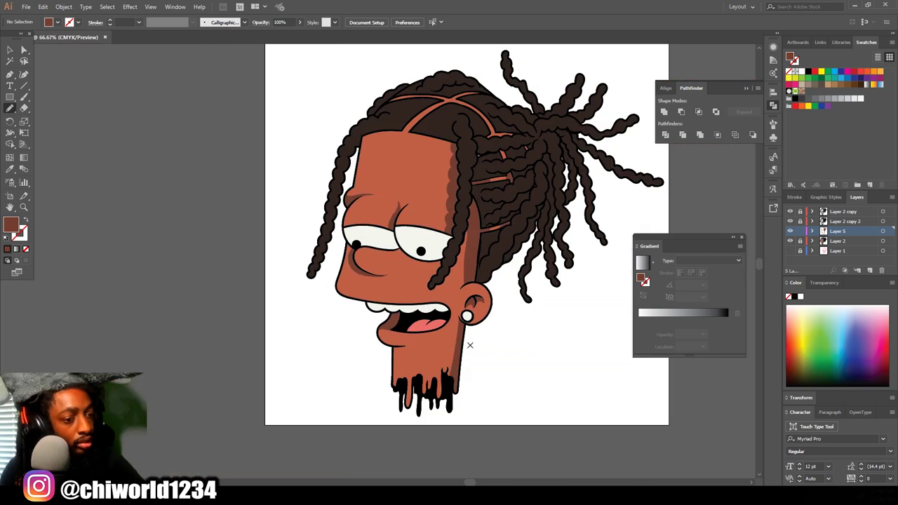
- Sample the skin colour from the face and lighten it to a pale orange fill for the highlights
key(ctrl+plus)
key(ctrl+plus)
click(10, 169)
click(354, 276)
double_click(12, 225)
drag(595, 371, 582, 375)
click(735, 366)
- Draw a Pencil highlight along the upper edge of the nose
scroll(592, 305, down, 1)
key(ctrl+plus)
key(ctrl+plus)
key(ctrl+plus)
key(n)
mouse_move(350, 224)
mouse_down()
mouse_move(263, 230)
mouse_move(233, 295)
mouse_up()
drag(367, 262, 350, 226)
key(ctrl+minus)
- Draw highlights along the front edge of the lower face
key(ctrl+minus)
key(ctrl+minus)
key(ctrl+plus)
key(ctrl+plus)
key(ctrl+plus)
mouse_move(323, 359)
mouse_down()
mouse_move(363, 335)
mouse_move(381, 144)
mouse_move(324, 359)
mouse_up()
key(ctrl+minus)
key(ctrl+minus)
key(ctrl+minus)
drag(471, 260, 401, 405)
- Draw highlights along the far eye's brow and down the front edge of the forehead
key(ctrl+plus)
key(ctrl+plus)
key(ctrl+plus)
drag(271, 253, 272, 250)
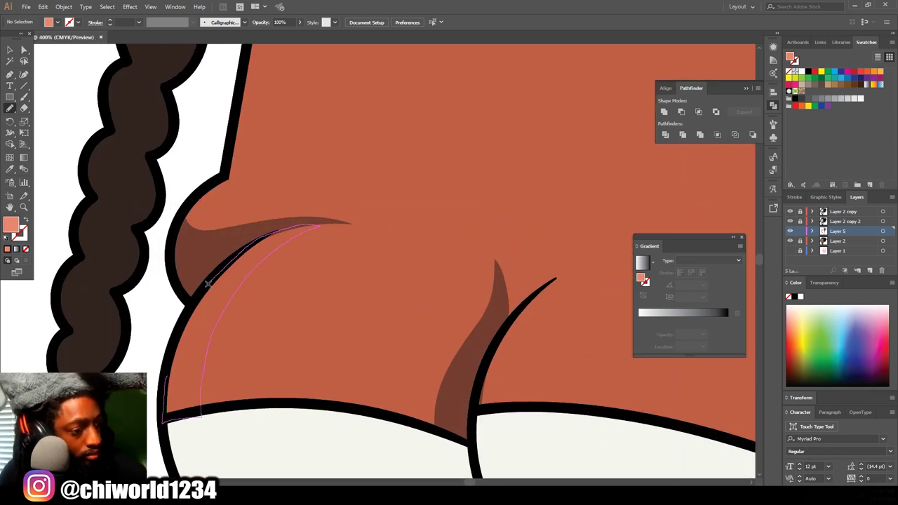
key(ctrl+minus)
mouse_move(291, 374)
mouse_down()
mouse_move(302, 130)
mouse_move(261, 369)
mouse_up()
key(ctrl+minus)
key(ctrl+minus)
key(ctrl+minus)
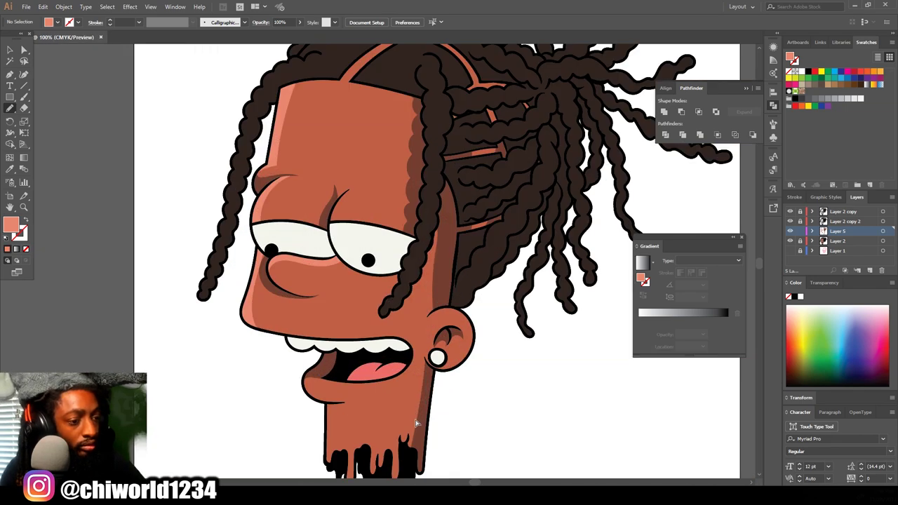
- Draw a pale orange highlight along the lower edge of the bottom lip
key(ctrl+plus)
key(ctrl+plus)
key(ctrl+plus)
key(ctrl+plus)
mouse_move(201, 327)
mouse_down()
mouse_move(355, 342)
mouse_move(179, 299)
mouse_up()
key(super+x)
click(164, 394)
key(ctrl+z)
mouse_move(220, 336)
mouse_down()
mouse_move(324, 339)
mouse_move(167, 279)
mouse_up()
- Draw a highlight down the front edge of the neck
key(ctrl+minus)
key(ctrl+minus)
key(ctrl+minus)
key(ctrl+minus)
key(ctrl+plus)
key(ctrl+plus)
key(ctrl+plus)
scroll(300, 424, down, 2)
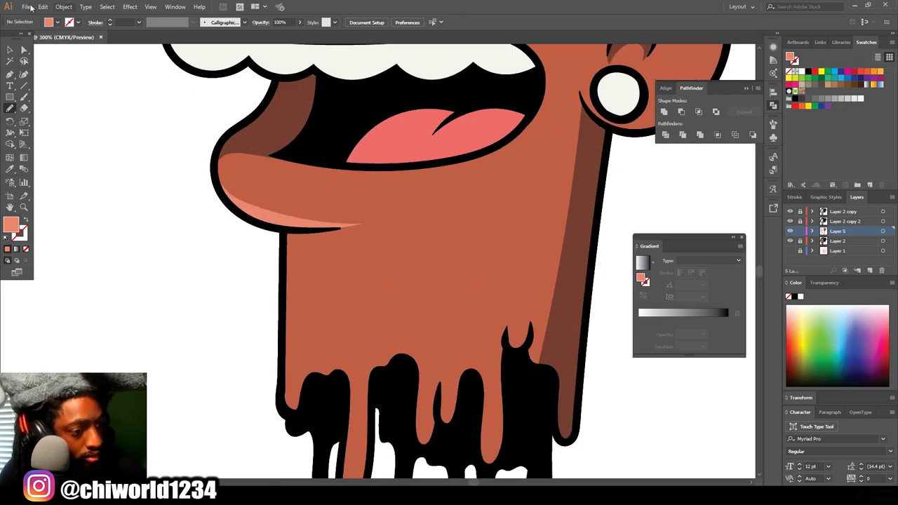
mouse_move(302, 228)
mouse_down()
mouse_move(283, 379)
mouse_move(312, 399)
mouse_up()
key(ctrl+minus)
key(ctrl+minus)
key(ctrl+minus)
key(ctrl+minus)
key(ctrl+minus)
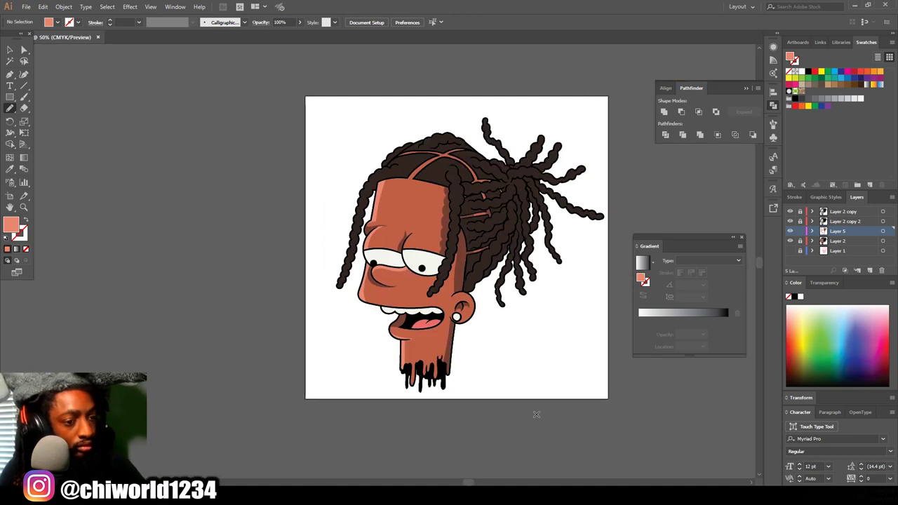
- Add a new layer and place it between Layer 2 copy and Layer 2 copy 2
click(870, 271)
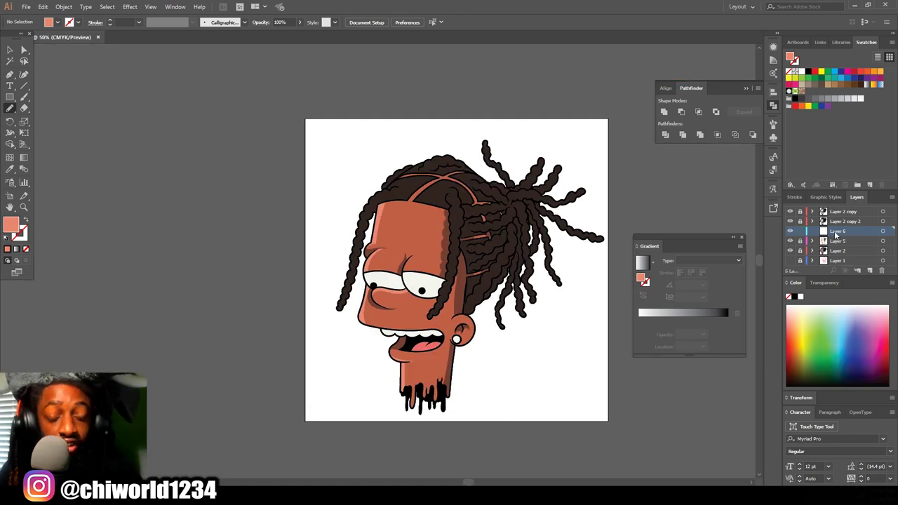
drag(833, 230, 831, 217)
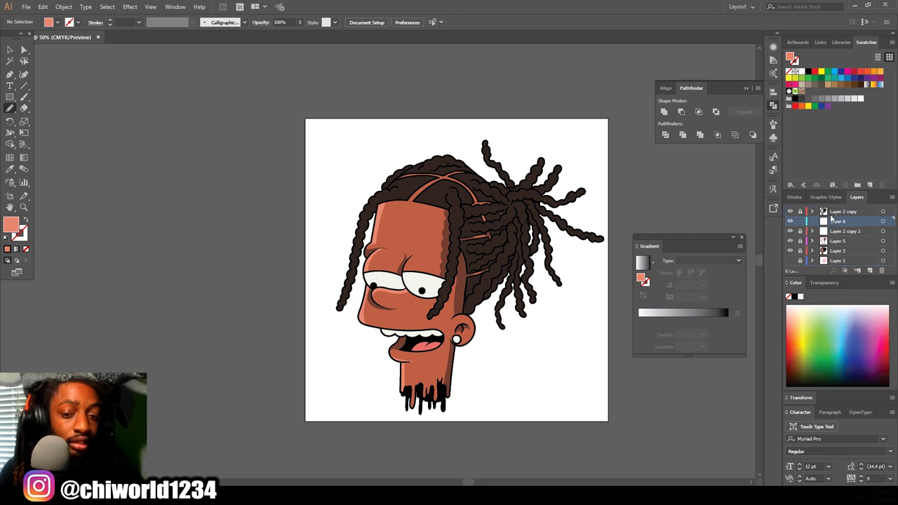
scroll(403, 368, down, 4)
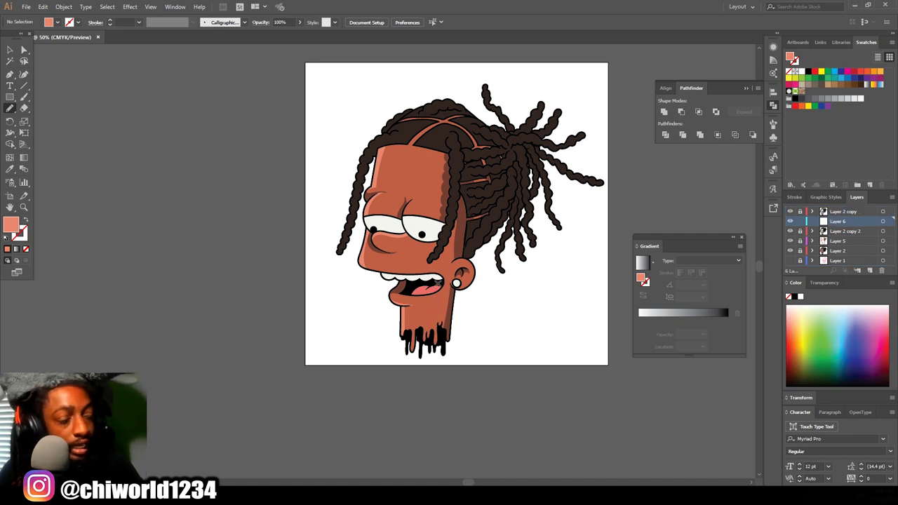
- Sample the off-white of the eye and change the fill to a muted greyish purple for the shadows
scroll(440, 291, up, 5)
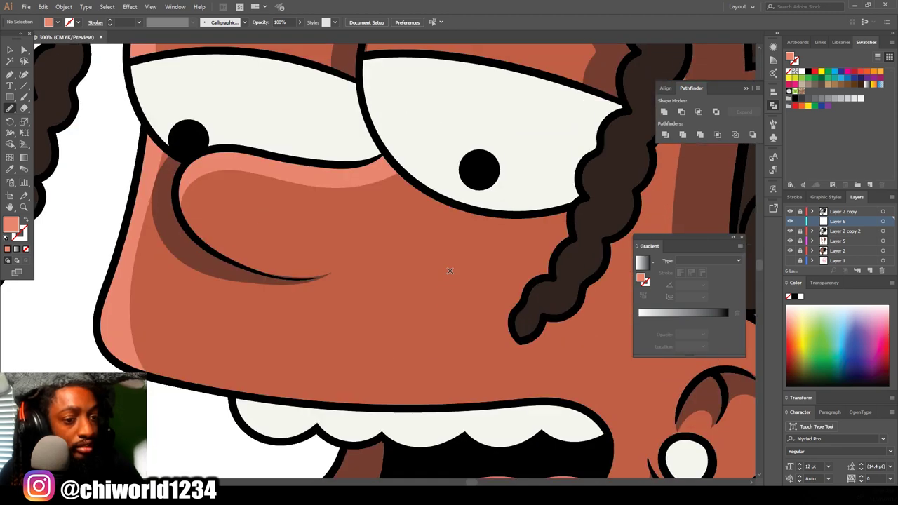
scroll(449, 270, up, 3)
click(10, 170)
click(314, 203)
double_click(10, 224)
click(535, 417)
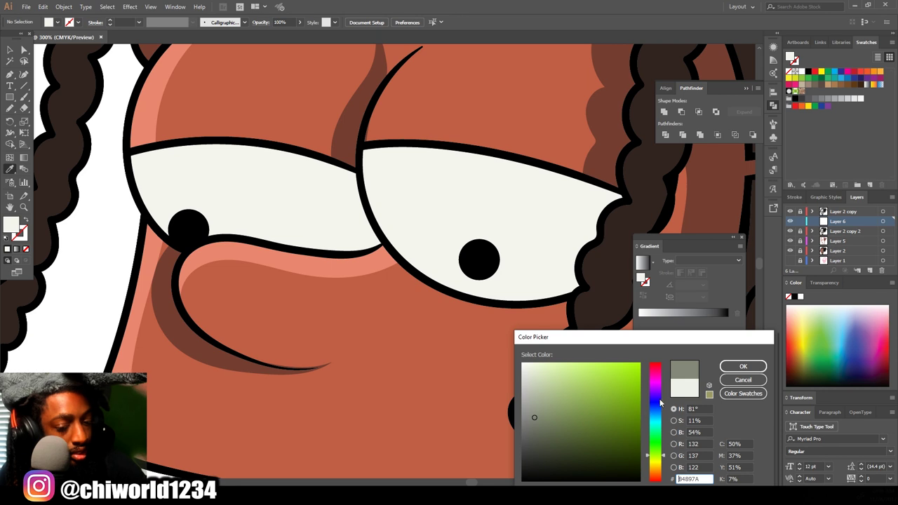
click(657, 379)
click(534, 398)
key(Return)
key(b)
- Draw purple shadows beneath the upper eyelids on the whites of both eyes
mouse_move(605, 212)
mouse_down()
mouse_move(365, 168)
mouse_move(367, 143)
mouse_move(460, 152)
mouse_move(614, 205)
mouse_up()
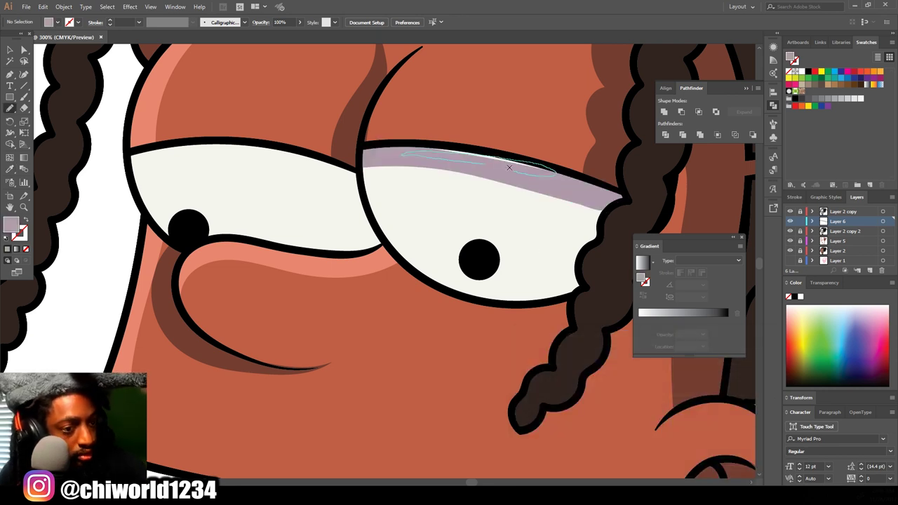
mouse_move(131, 177)
mouse_down()
mouse_move(176, 145)
mouse_move(329, 161)
mouse_move(368, 198)
mouse_move(386, 240)
mouse_move(335, 251)
mouse_move(345, 229)
mouse_move(293, 164)
mouse_move(131, 175)
mouse_up()
key(ctrl+minus)
key(ctrl+minus)
key(ctrl+minus)
key(ctrl+minus)
key(ctrl+minus)
- Draw a purple shadow along the upper edge and back corner of the teeth
key(ctrl+plus)
key(ctrl+plus)
key(ctrl+plus)
key(ctrl+plus)
key(ctrl+plus)
key(ctrl+plus)
scroll(397, 398, up, 1)
mouse_move(529, 314)
mouse_down()
mouse_move(465, 262)
mouse_move(106, 259)
mouse_move(515, 254)
mouse_move(528, 315)
mouse_up()
- Draw a purple shadow on the round earring
key(ctrl+minus)
scroll(519, 337, right, 5)
key(ctrl+plus)
key(ctrl+plus)
scroll(484, 350, right, 2)
mouse_move(456, 384)
mouse_down()
mouse_move(393, 396)
mouse_move(457, 384)
mouse_up()
key(ctrl+minus)
key(ctrl+minus)
key(ctrl+minus)
key(ctrl+minus)
key(ctrl+minus)
key(ctrl+minus)
- Sample the tongue's pink and darken it to a dull red fill for its shadow
key(ctrl+plus)
key(ctrl+plus)
key(ctrl+plus)
key(ctrl+plus)
key(ctrl+plus)
scroll(346, 411, up, 3)
key(i)
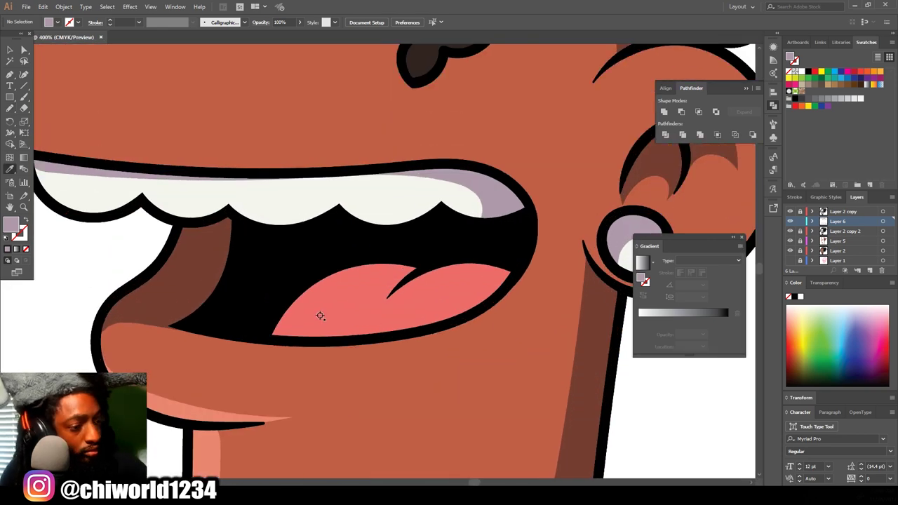
click(321, 317)
double_click(11, 224)
click(582, 411)
key(Return)
- Draw dull red shadows on the back of the tongue and along its centre crease
key(n)
mouse_move(347, 339)
mouse_down()
mouse_move(368, 336)
mouse_move(376, 304)
mouse_move(516, 265)
mouse_move(351, 338)
mouse_up()
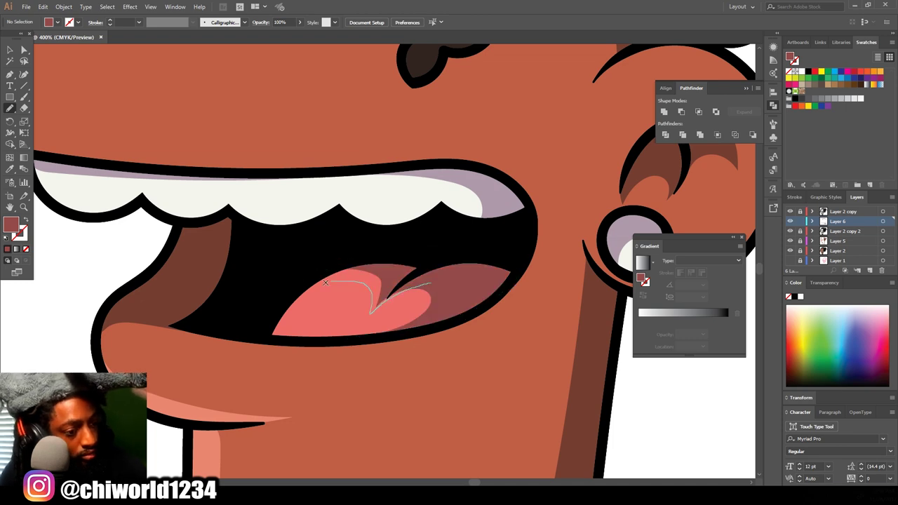
drag(326, 282, 431, 283)
key(ctrl+minus)
key(ctrl+minus)
key(ctrl+minus)
key(ctrl+minus)
key(ctrl+minus)
key(ctrl+minus)
key(ctrl+plus)
scroll(501, 310, up, 1)
- Lock Layer 6 and add a new layer at the top of the layer stack, above Layer 2 copy
click(800, 220)
click(869, 270)
drag(838, 220, 838, 209)
- Set the fill to a dark purple and draw a reflection in the lower part of each pupil
key(ctrl+plus)
key(ctrl+plus)
key(ctrl+plus)
key(ctrl+plus)
key(ctrl+plus)
double_click(11, 225)
click(553, 419)
click(655, 386)
click(552, 448)
click(551, 441)
key(Return)
drag(536, 231, 510, 225)
drag(149, 184, 121, 184)
- Set the fill to white and draw a small highlight in the upper front part of each pupil
double_click(11, 225)
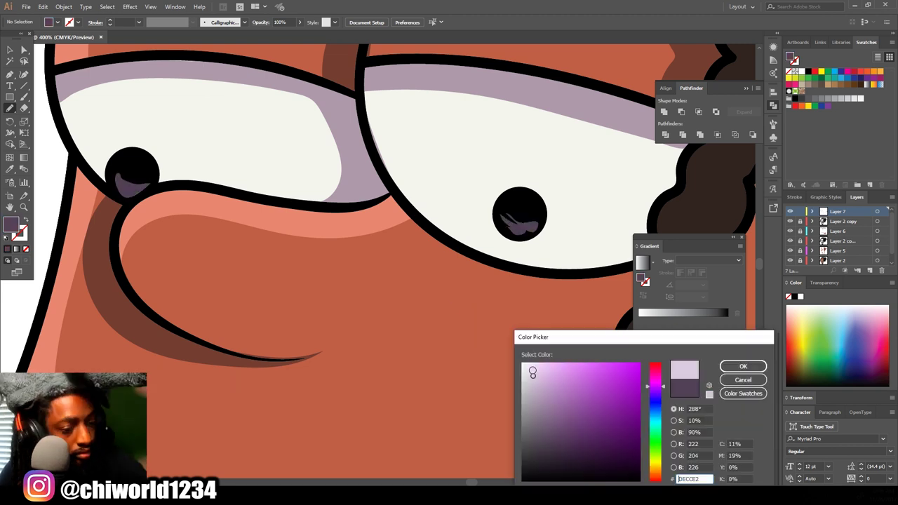
click(522, 363)
click(742, 367)
drag(504, 210, 506, 212)
drag(120, 167, 122, 169)
key(ctrl+minus)
key(ctrl+minus)
key(ctrl+minus)
key(ctrl+minus)
key(ctrl+minus)
key(ctrl+minus)
key(ctrl+equal)
scroll(232, 362, right, 1)
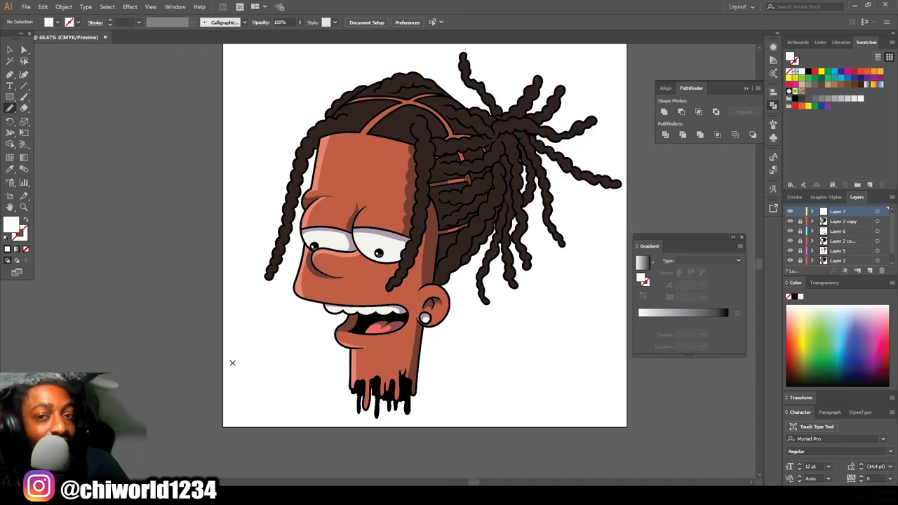